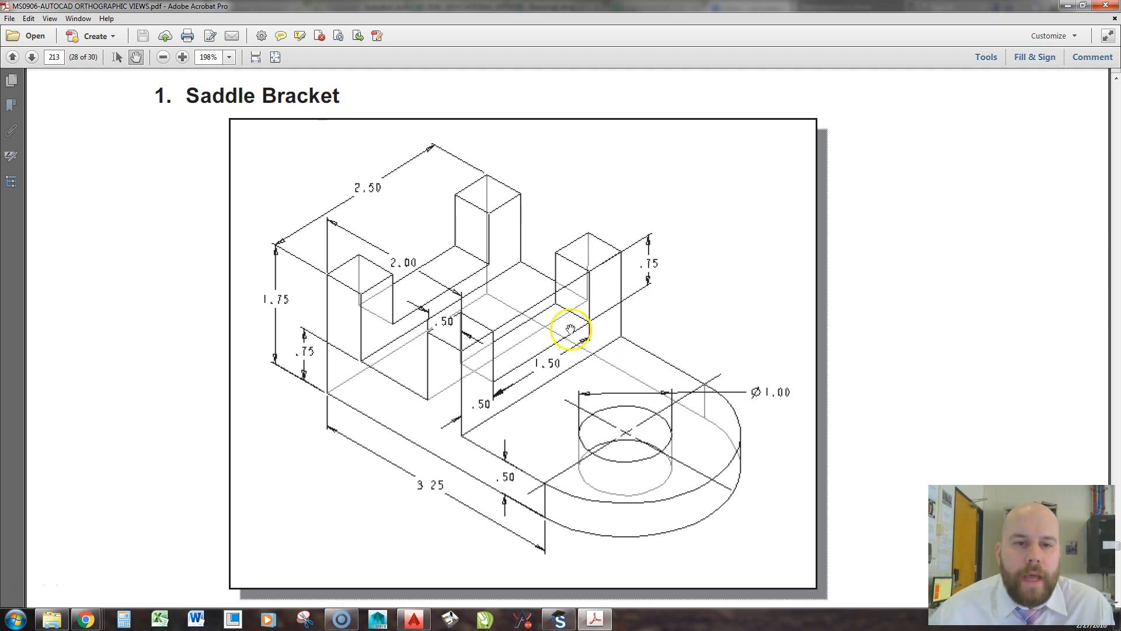
Step: Examine the Saddle Bracket's dimensions in the PDF and switch to the empty AutoCAD drawing
{"action": "scroll", "coordinate": [571, 418], "scroll_direction": "down", "scroll_amount": 1}
{"action": "left_click_drag", "start_coordinate": [571, 413], "coordinate": [571, 416]}
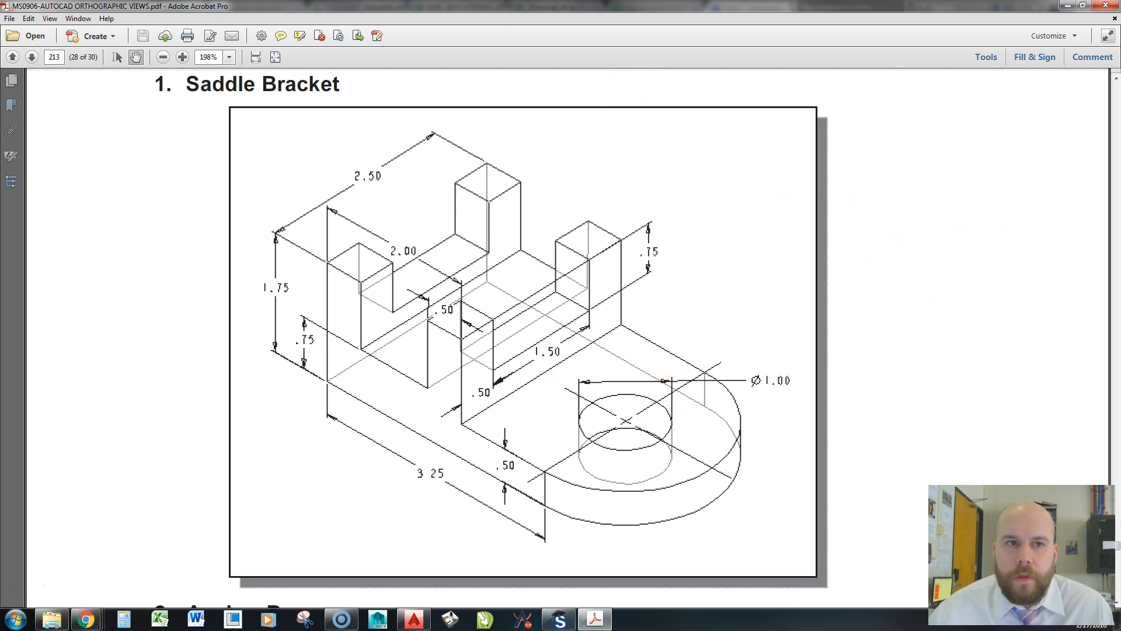
{"action": "left_click_drag", "start_coordinate": [490, 6], "coordinate": [1120, 263]}
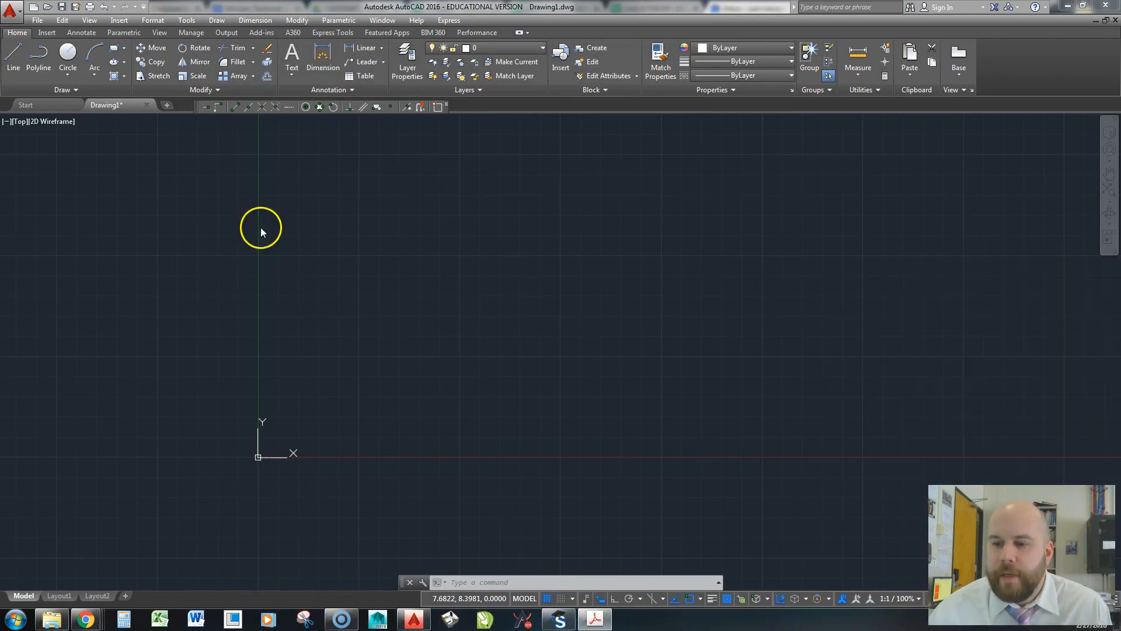
{"action": "middle_click_drag", "start_coordinate": [486, 285], "coordinate": [473, 310]}
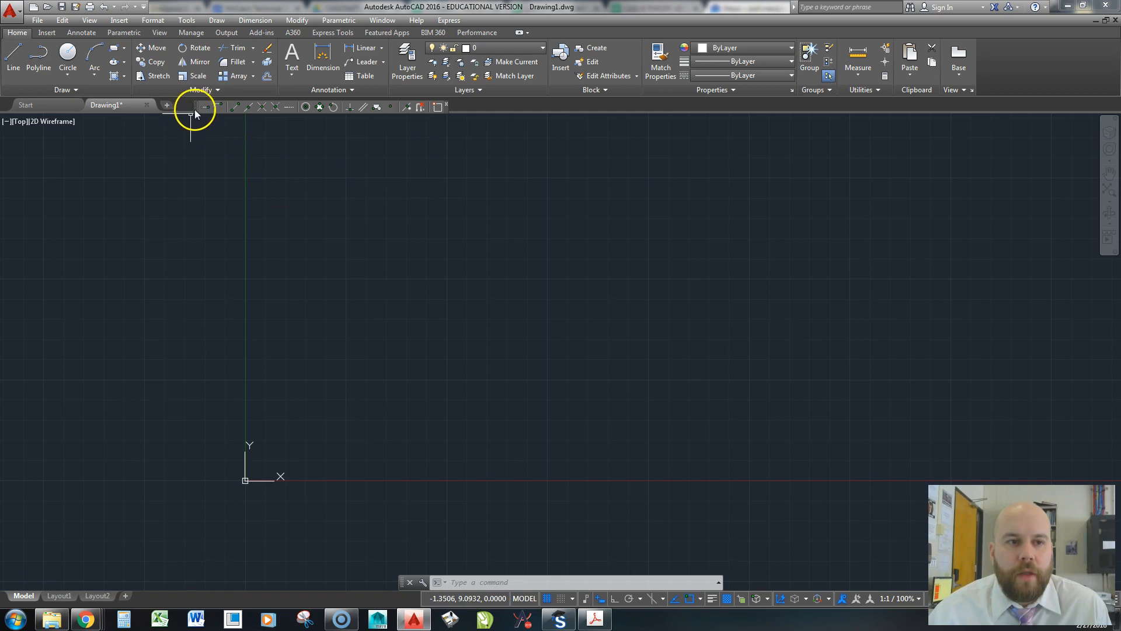
{"action": "left_click_drag", "start_coordinate": [193, 108], "coordinate": [191, 108]}
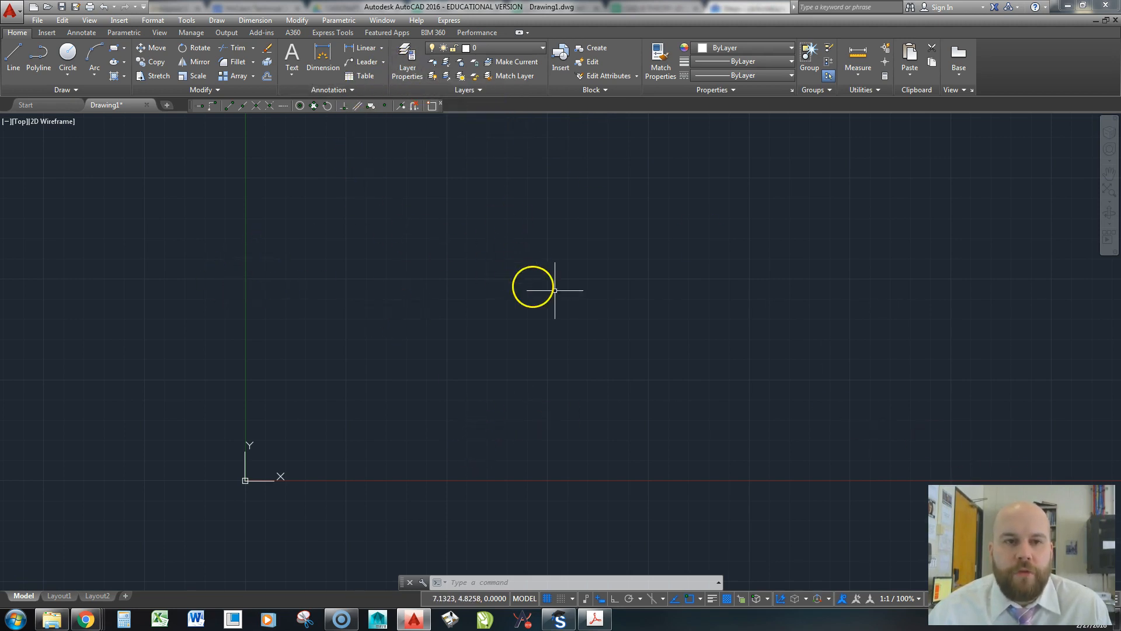
{"action": "left_click", "coordinate": [408, 53]}
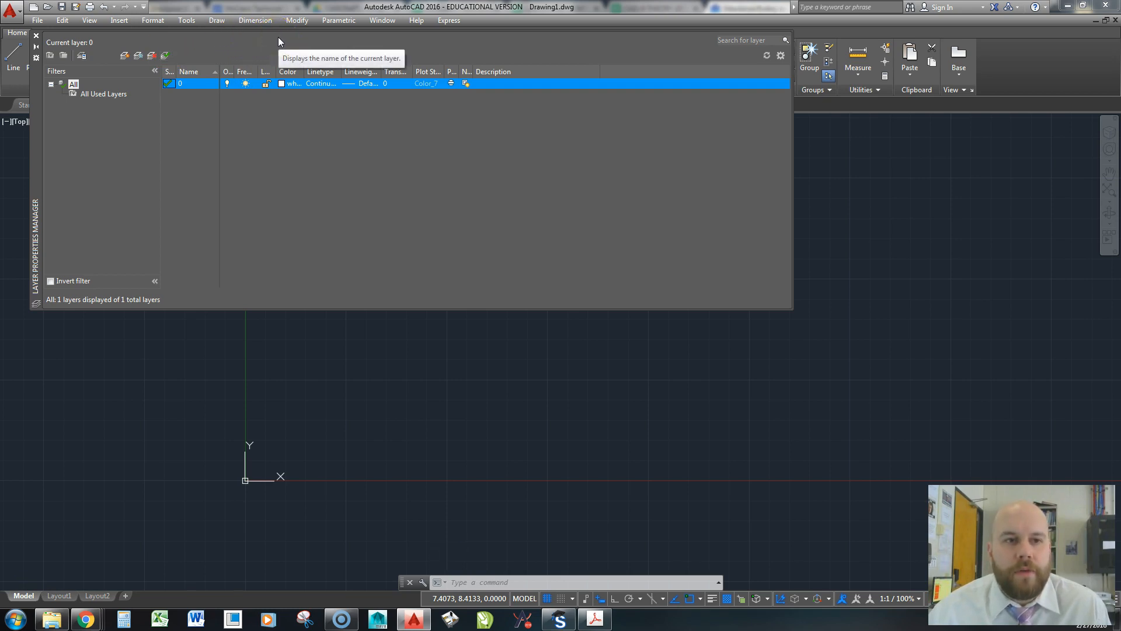
{"action": "left_click", "coordinate": [468, 152]}
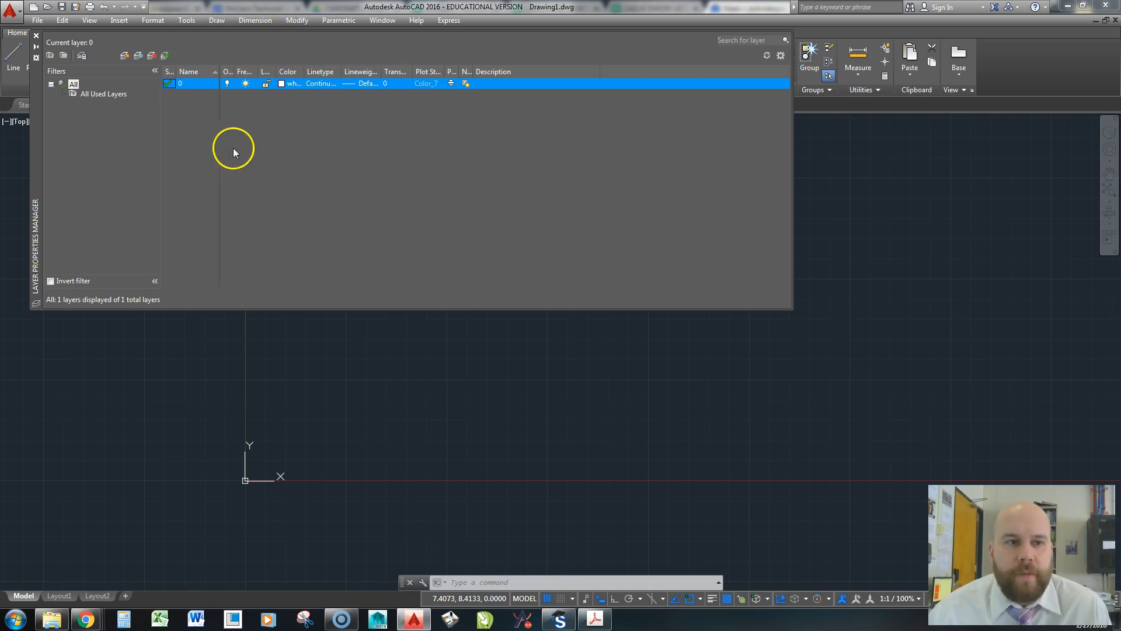
{"action": "left_click", "coordinate": [36, 35]}
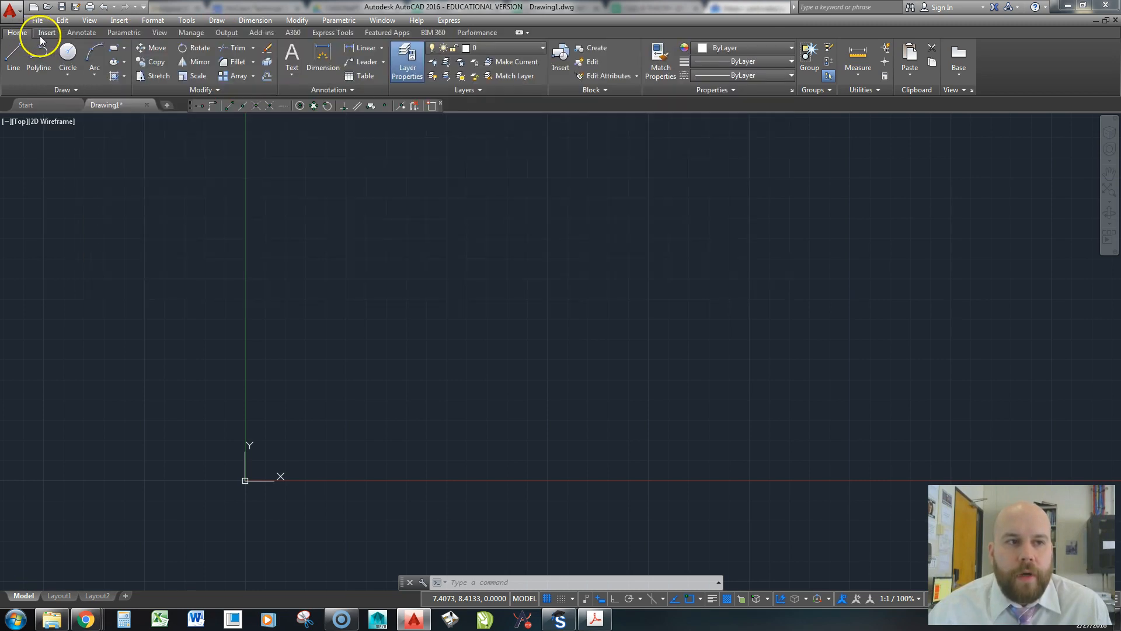
Step: Create a new layer named Construction and keep its lineweight at Default
{"action": "left_click", "coordinate": [408, 68]}
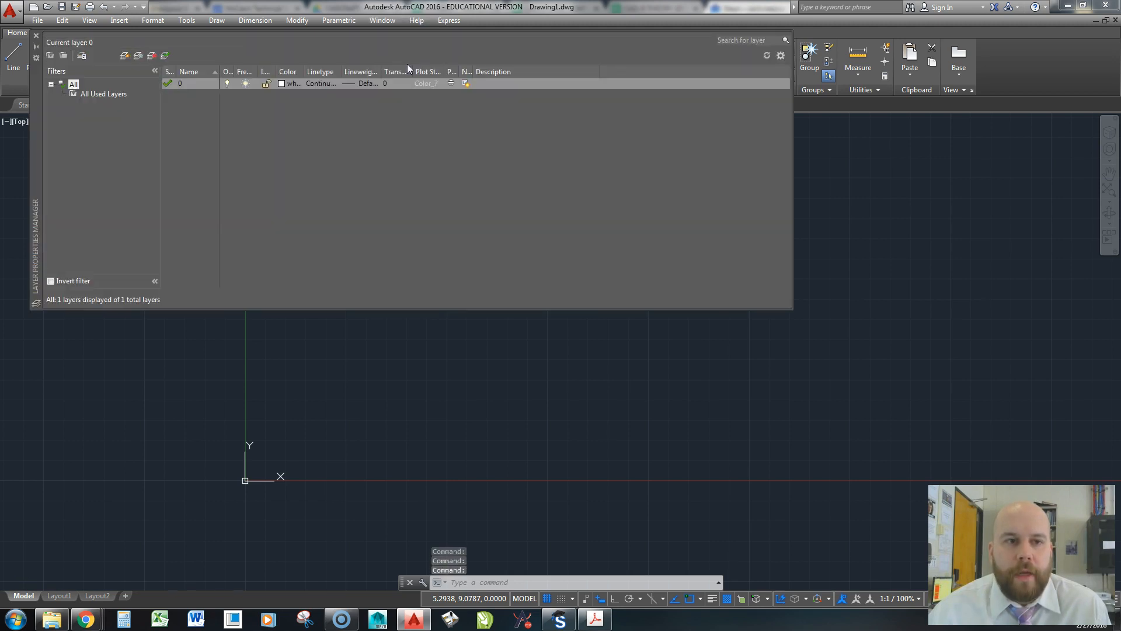
{"action": "right_click", "coordinate": [265, 115]}
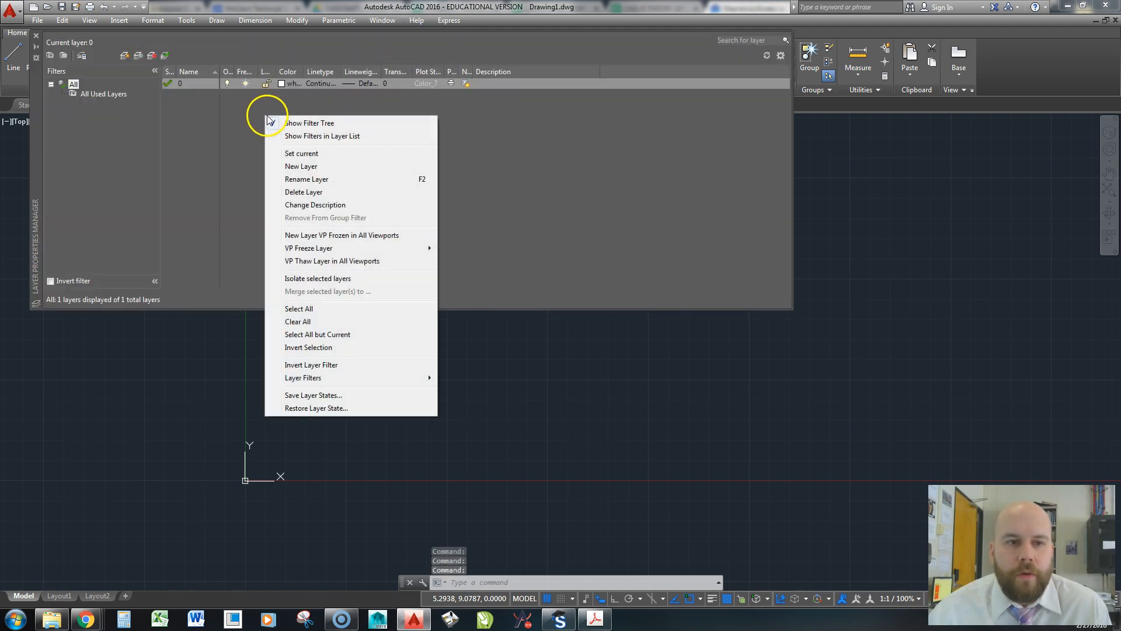
{"action": "left_click", "coordinate": [299, 165]}
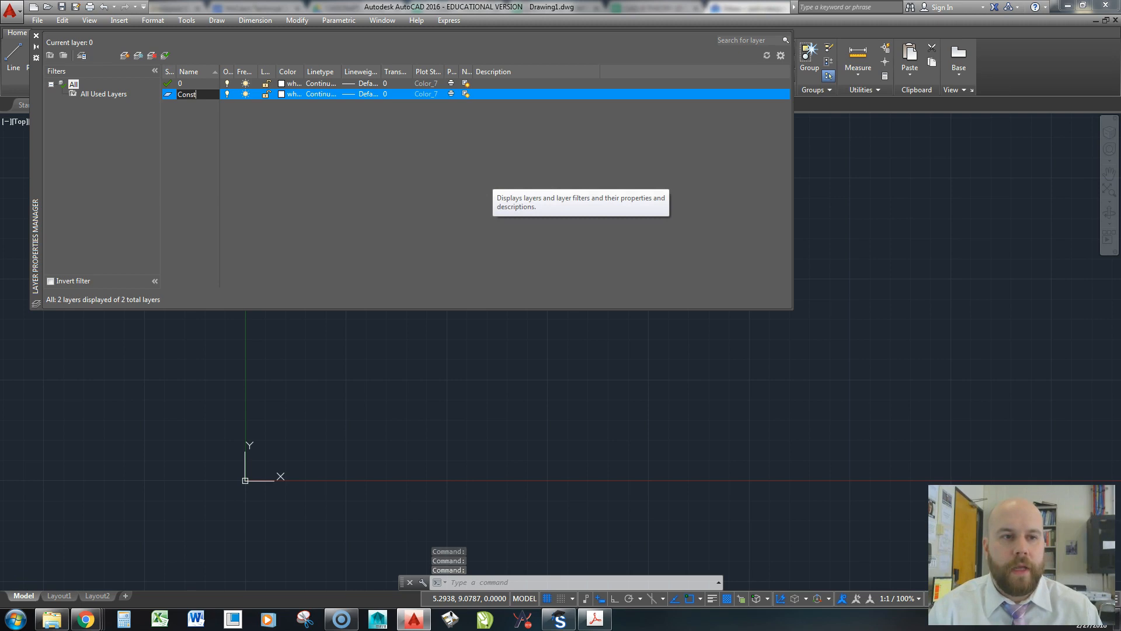
{"action": "left_click", "coordinate": [141, 88]}
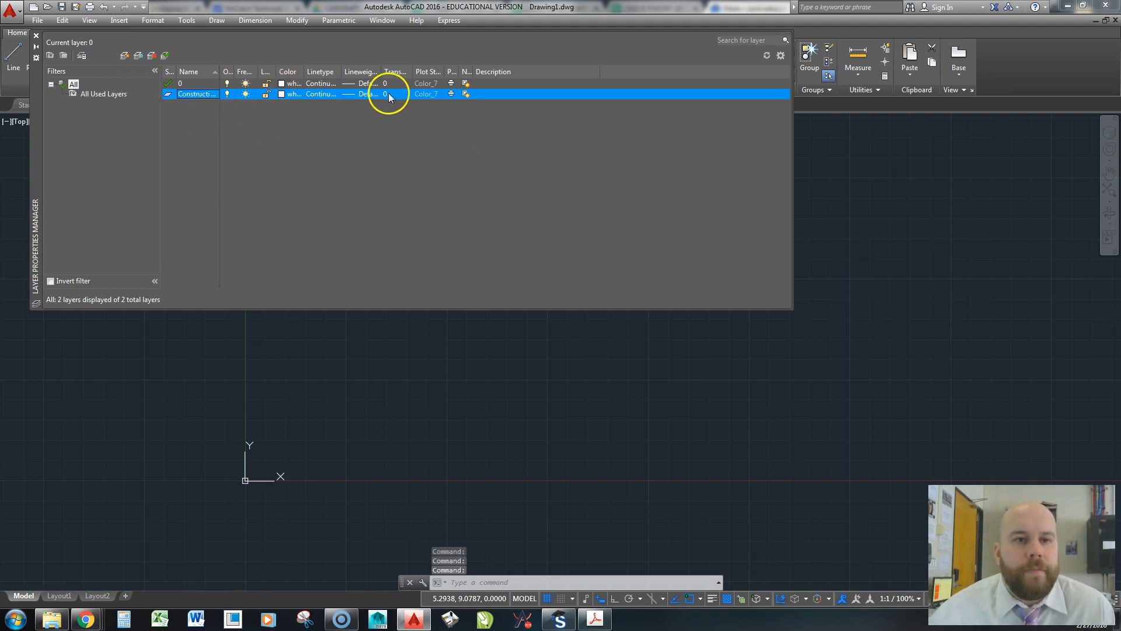
{"action": "left_click", "coordinate": [348, 93]}
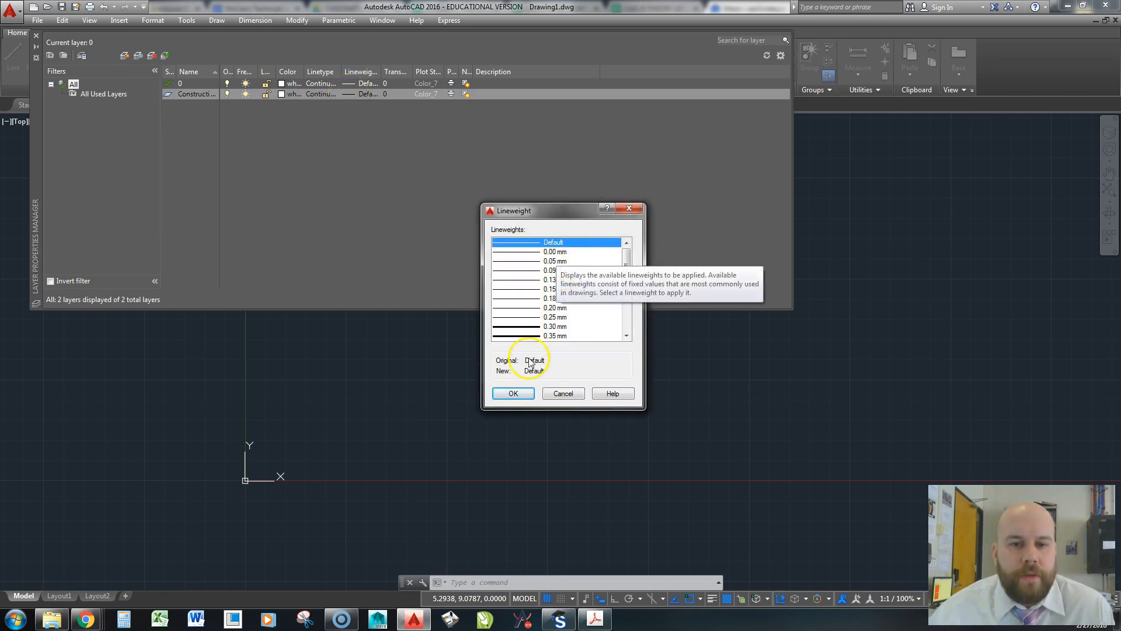
{"action": "left_click", "coordinate": [531, 397]}
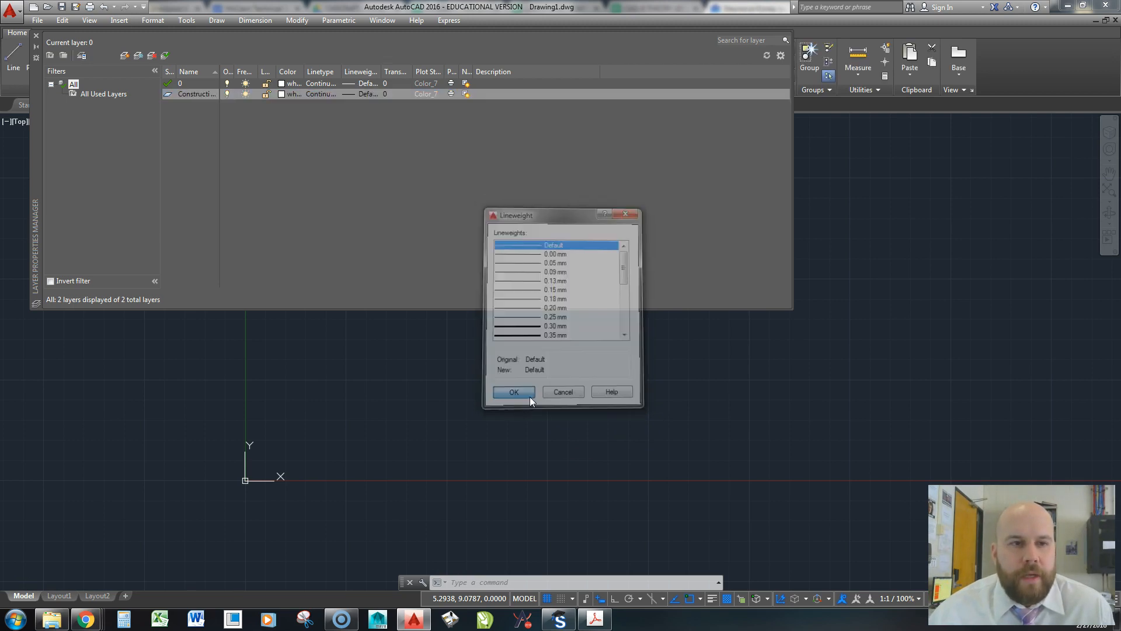
Step: Set the Construction layer's color to light grey, index color 9
{"action": "left_click", "coordinate": [281, 94]}
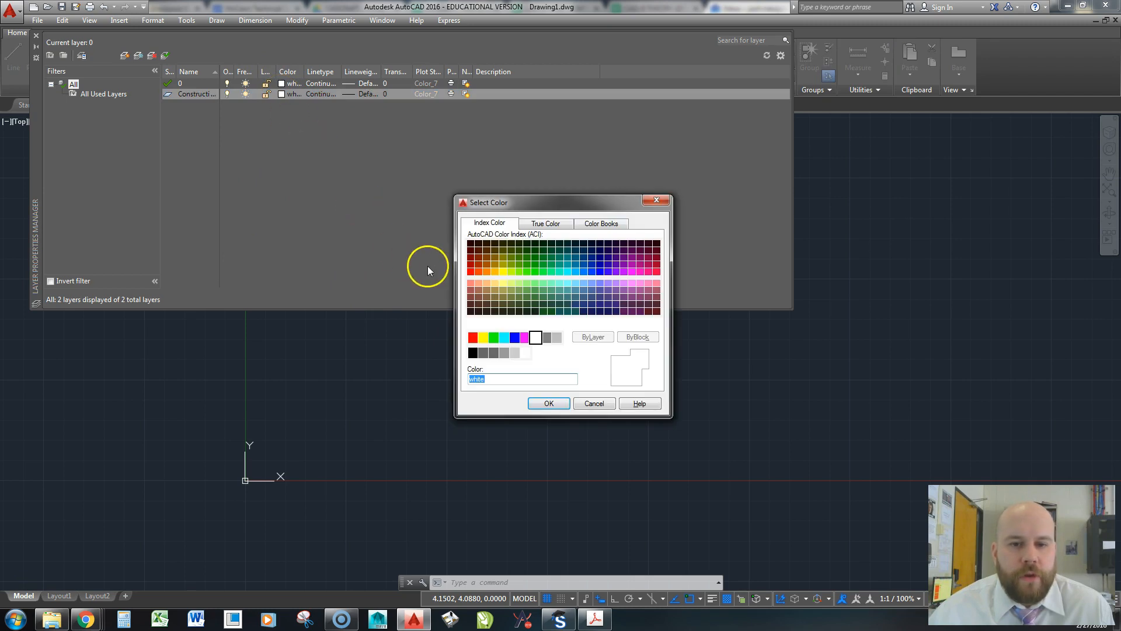
{"action": "left_click", "coordinate": [556, 339]}
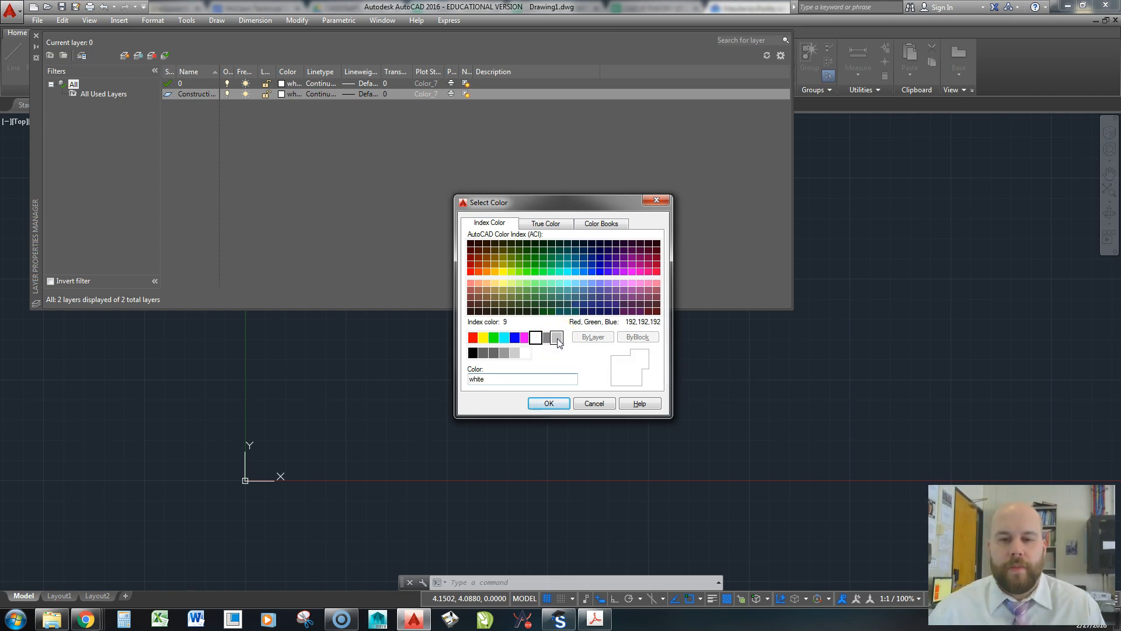
{"action": "left_click", "coordinate": [548, 403]}
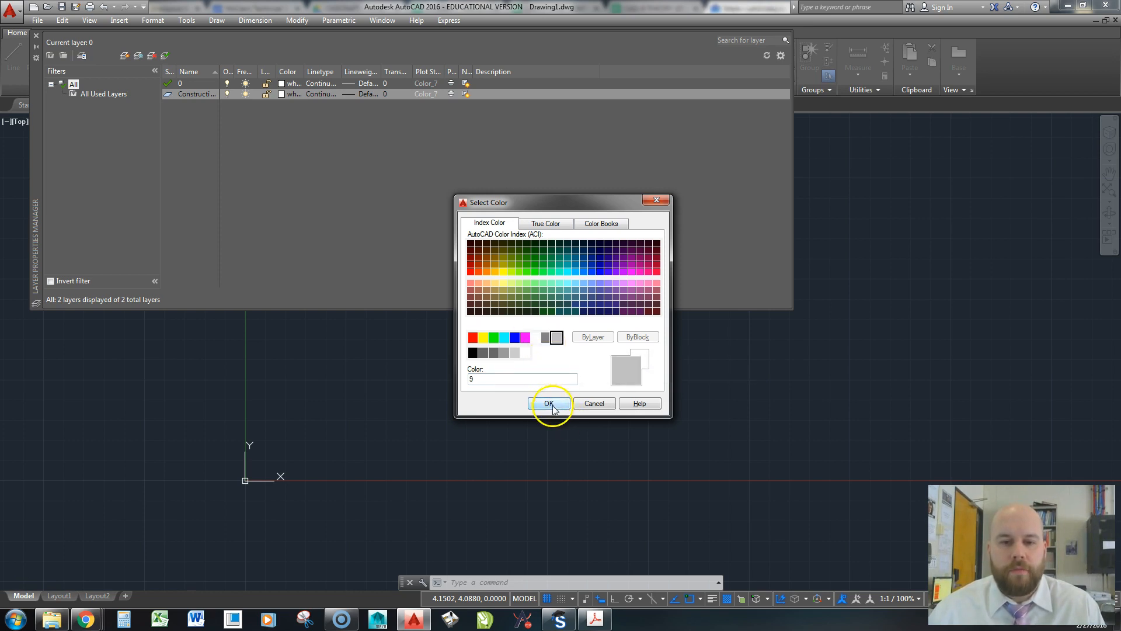
{"action": "left_click", "coordinate": [282, 95]}
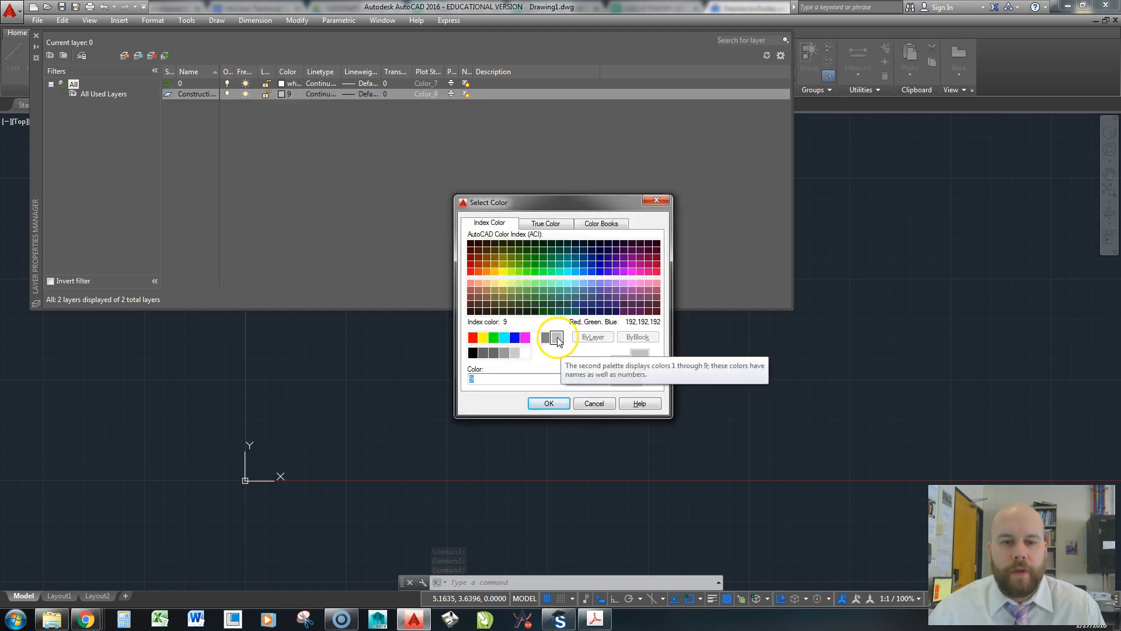
{"action": "left_click", "coordinate": [558, 406]}
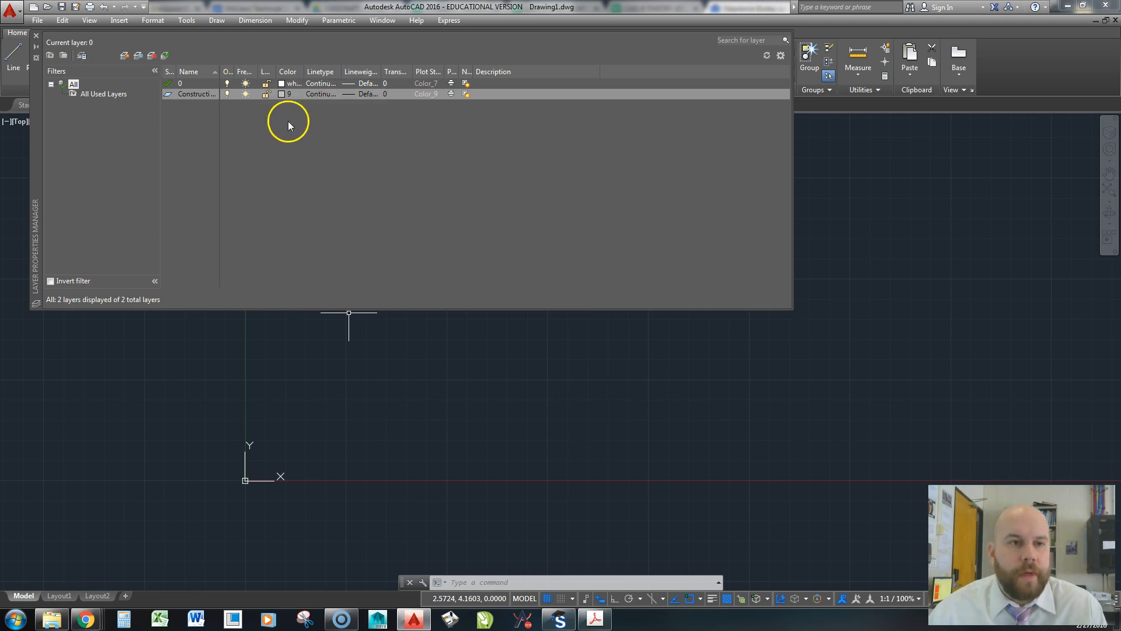
Step: Add a layer named Object with the color blue and close the layer manager
{"action": "right_click", "coordinate": [264, 127]}
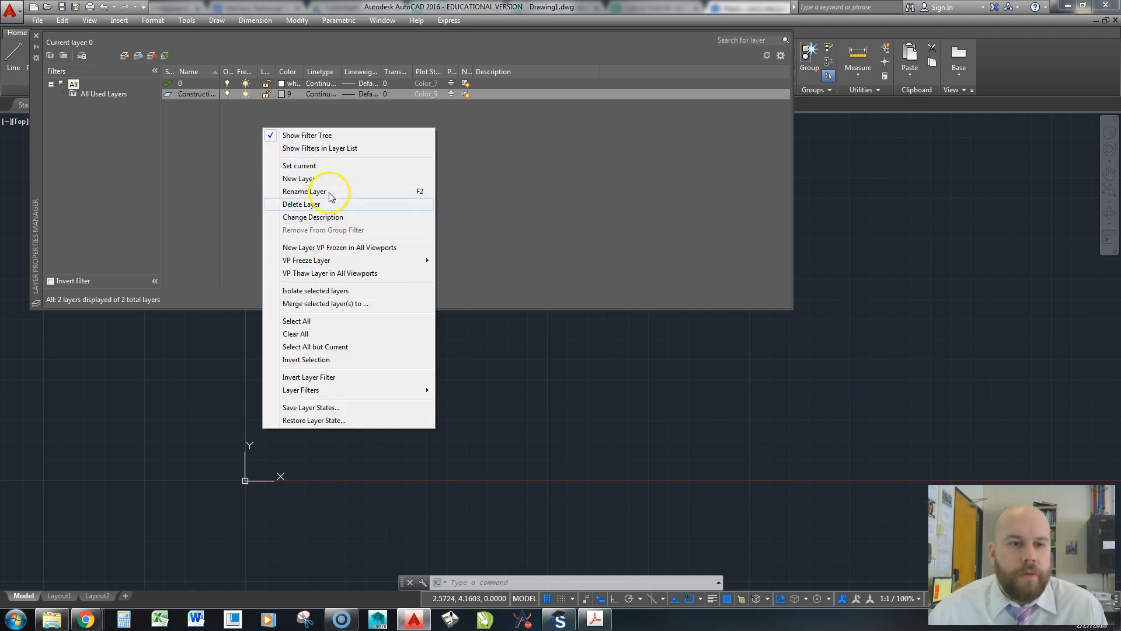
{"action": "left_click", "coordinate": [384, 180]}
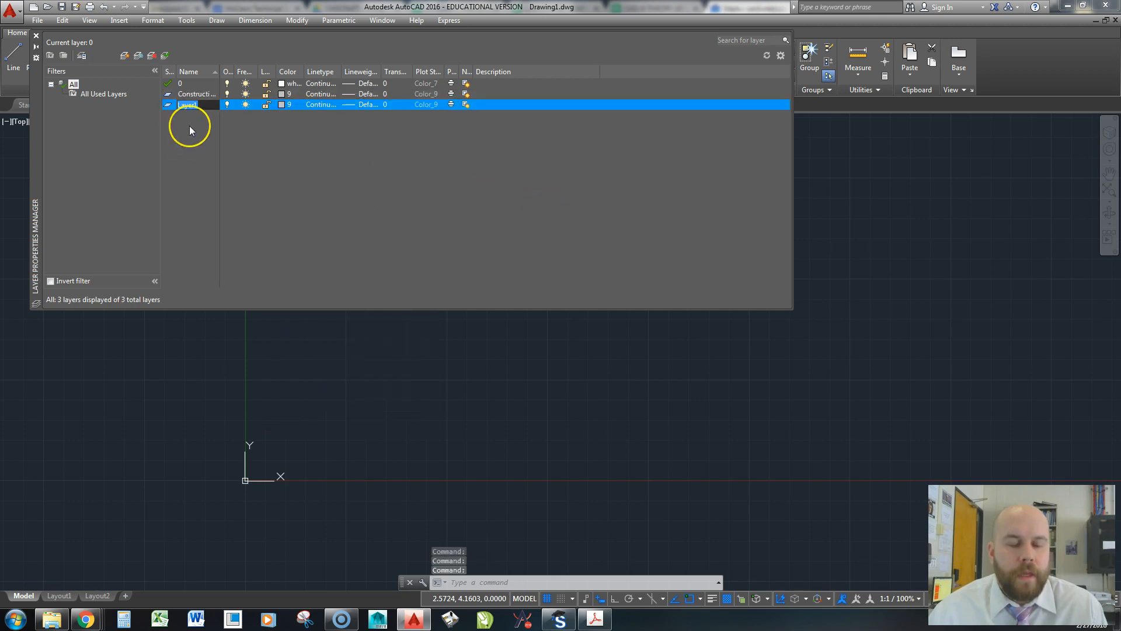
{"action": "type", "text": "Object"}
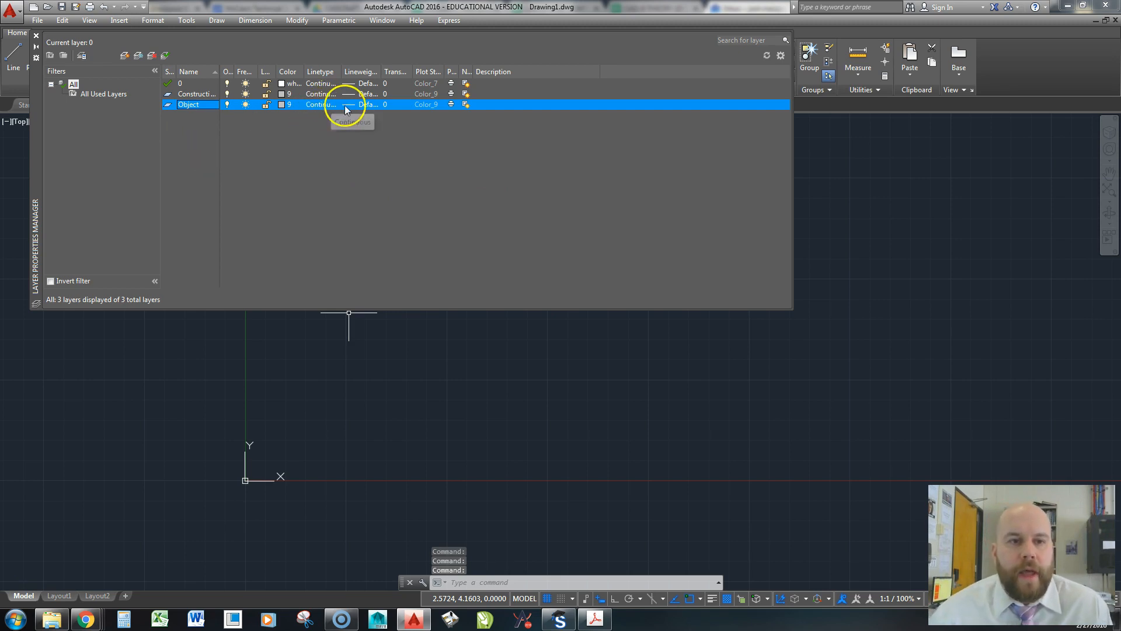
{"action": "left_click", "coordinate": [281, 106]}
{"action": "left_click", "coordinate": [515, 338]}
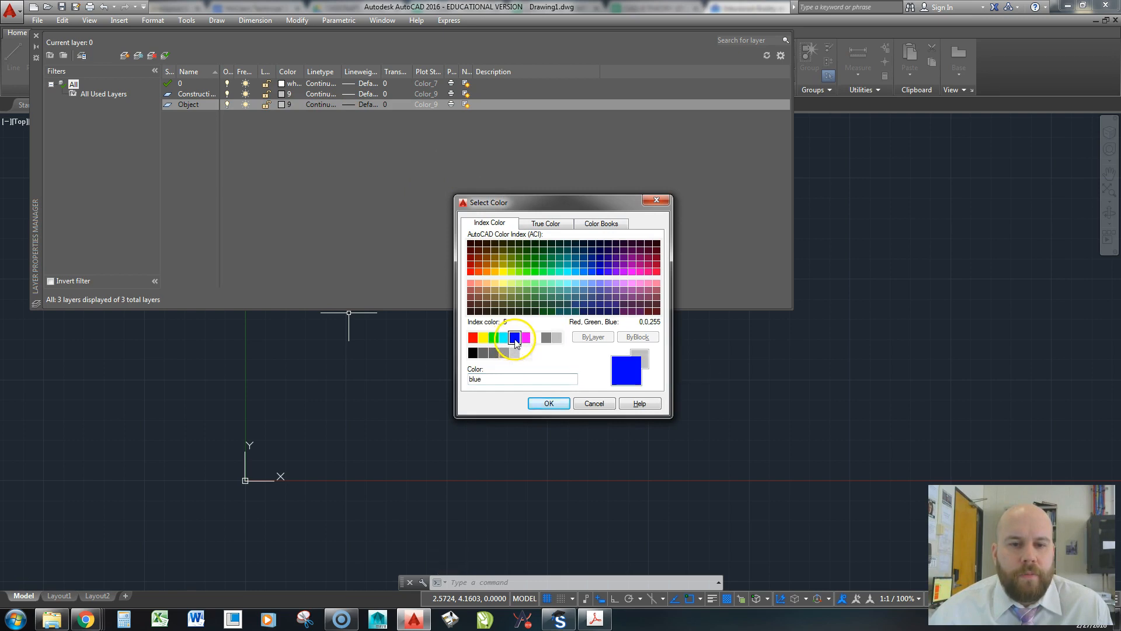
{"action": "left_click", "coordinate": [550, 404]}
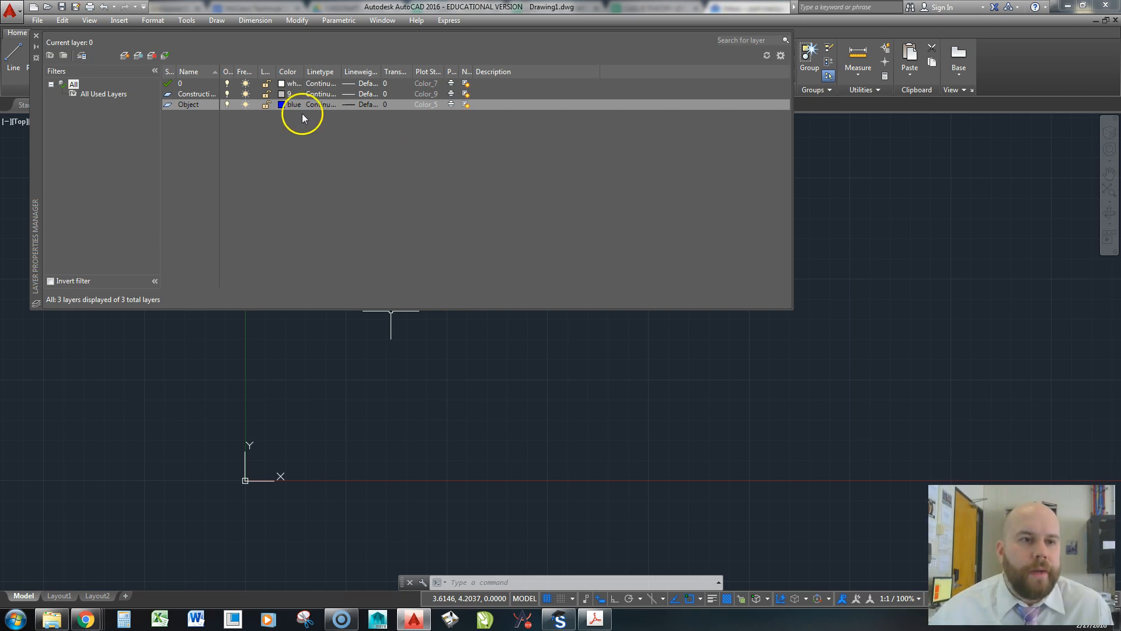
{"action": "left_click", "coordinate": [37, 37]}
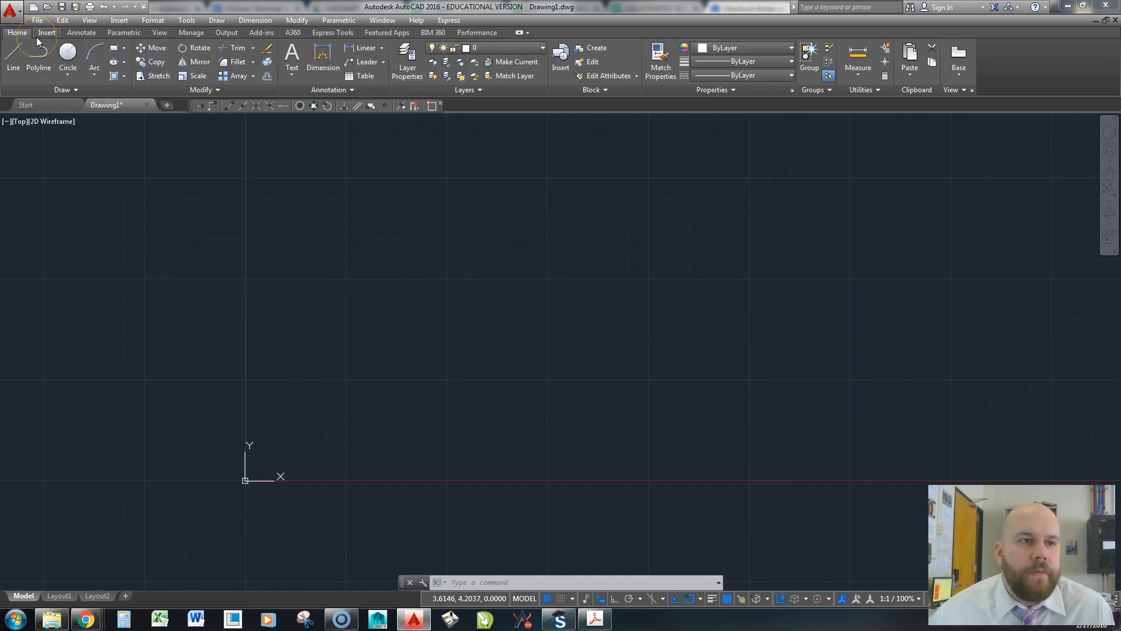
Step: Make Construction the current layer
{"action": "left_click", "coordinate": [473, 47]}
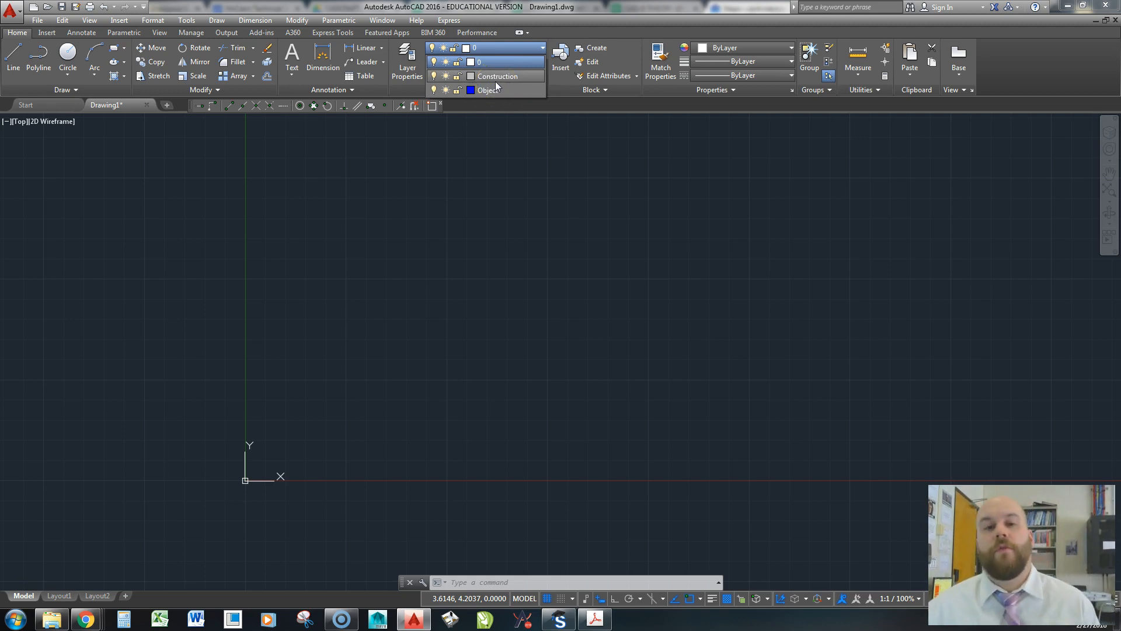
{"action": "left_click", "coordinate": [435, 91]}
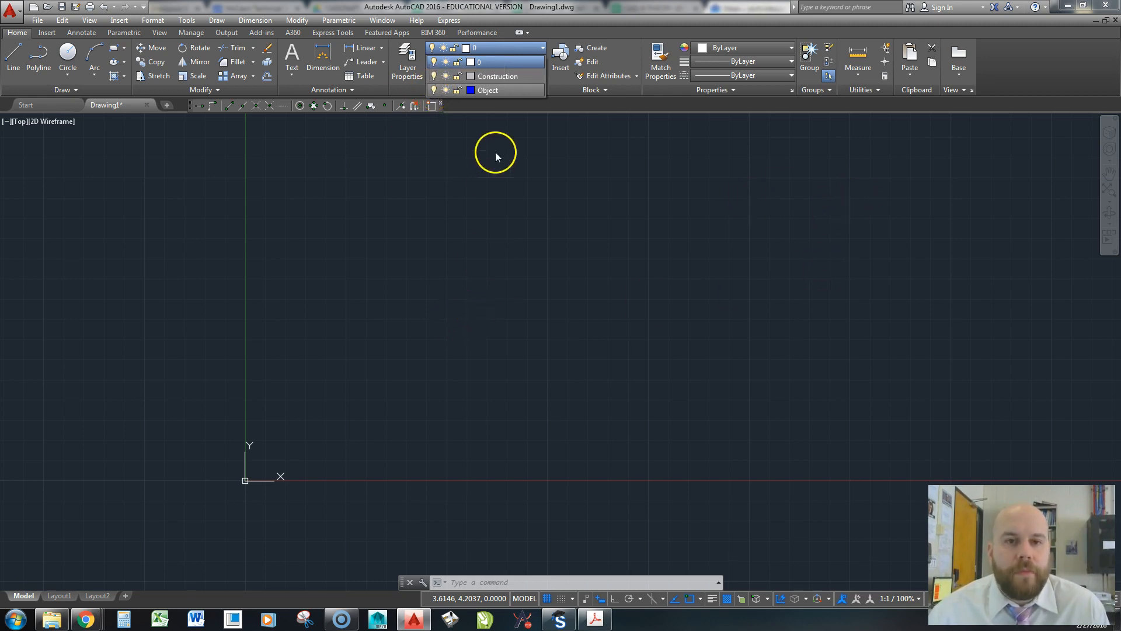
{"action": "left_click", "coordinate": [498, 76]}
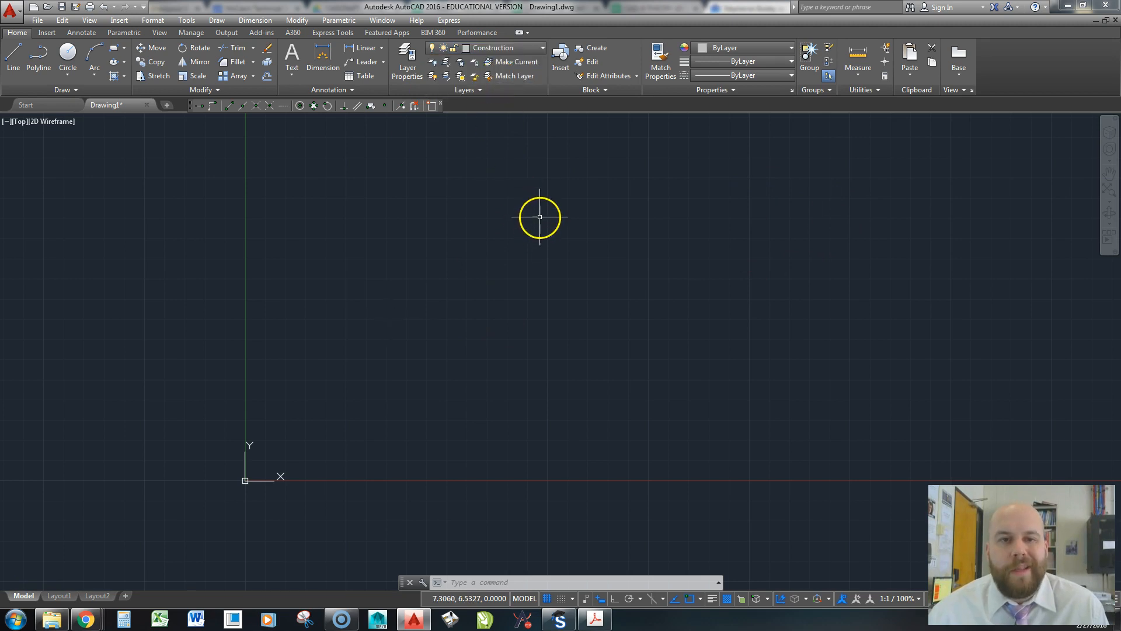
Step: Draw a single slightly rising test line across the drawing area on the Construction layer
{"action": "left_click", "coordinate": [12, 57]}
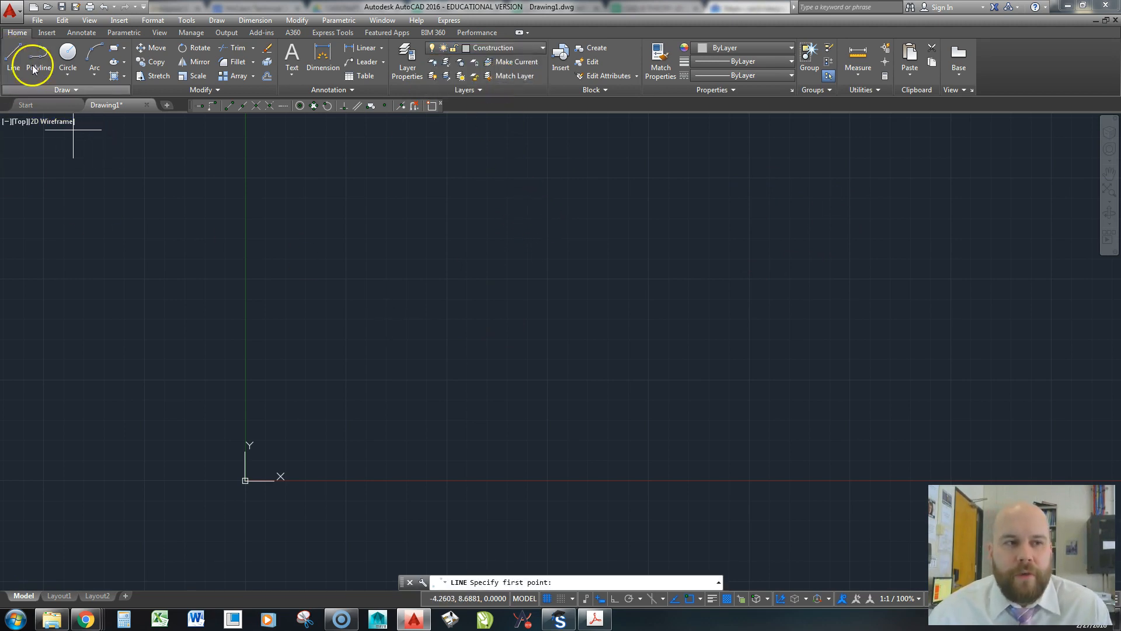
{"action": "left_click", "coordinate": [343, 316]}
{"action": "left_click", "coordinate": [846, 265]}
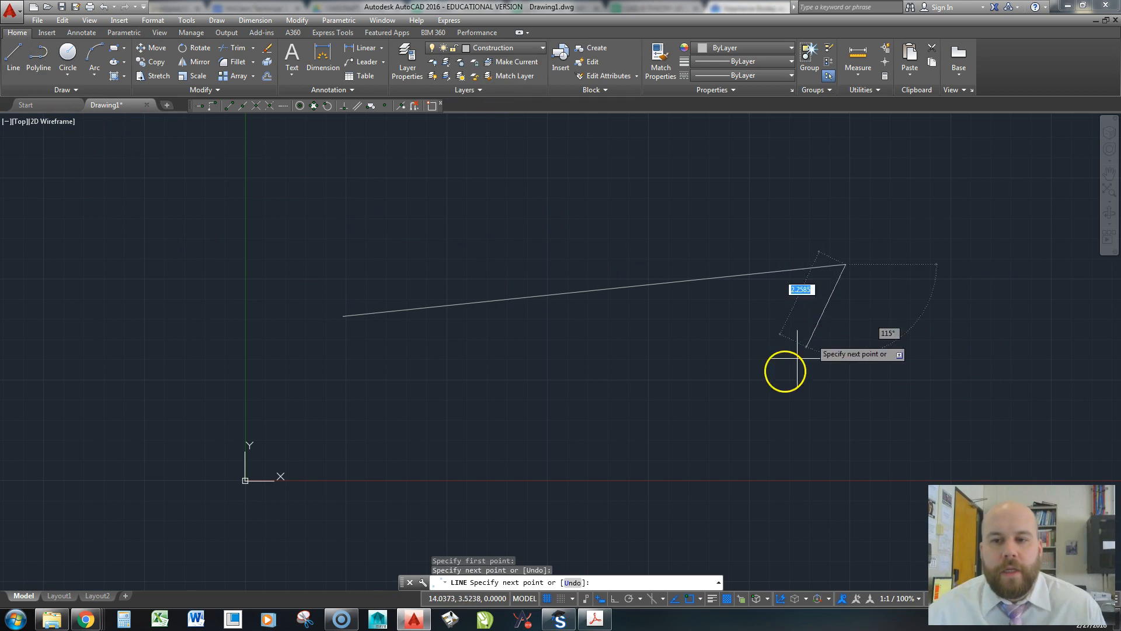
{"action": "key", "text": "Escape"}
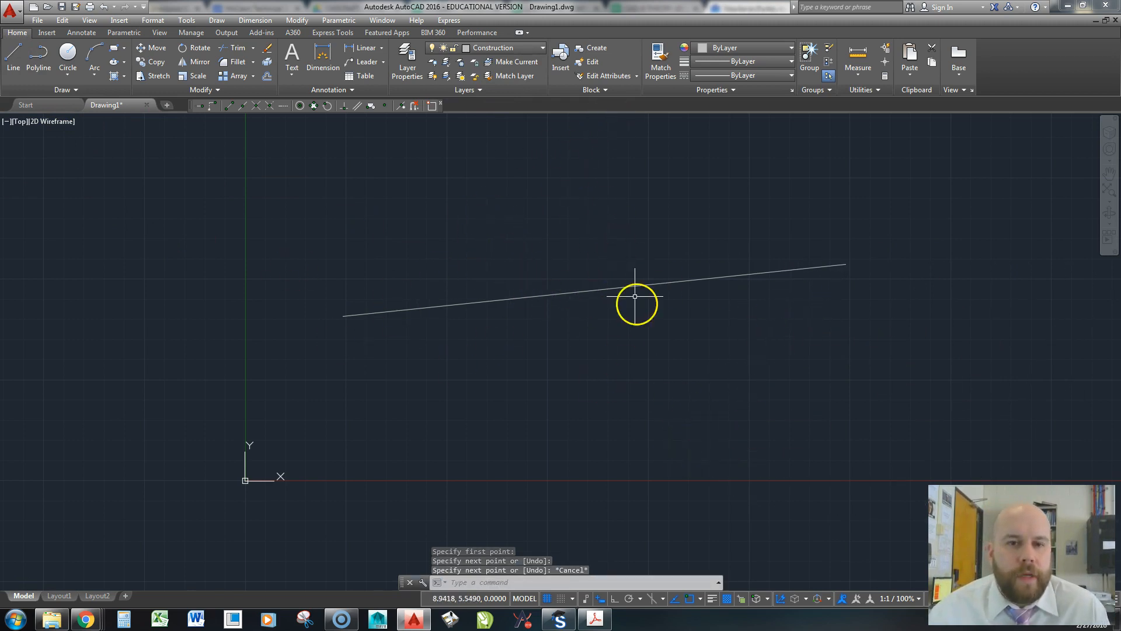
Step: Move the slanted test line to the Object layer
{"action": "left_click", "coordinate": [594, 291]}
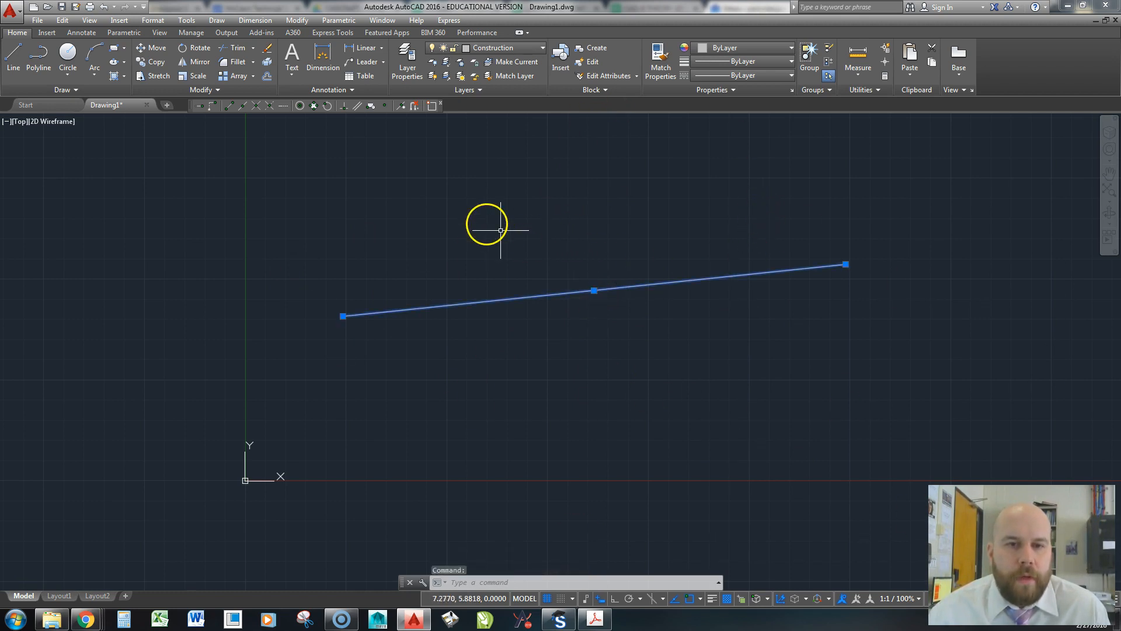
{"action": "left_click", "coordinate": [493, 48]}
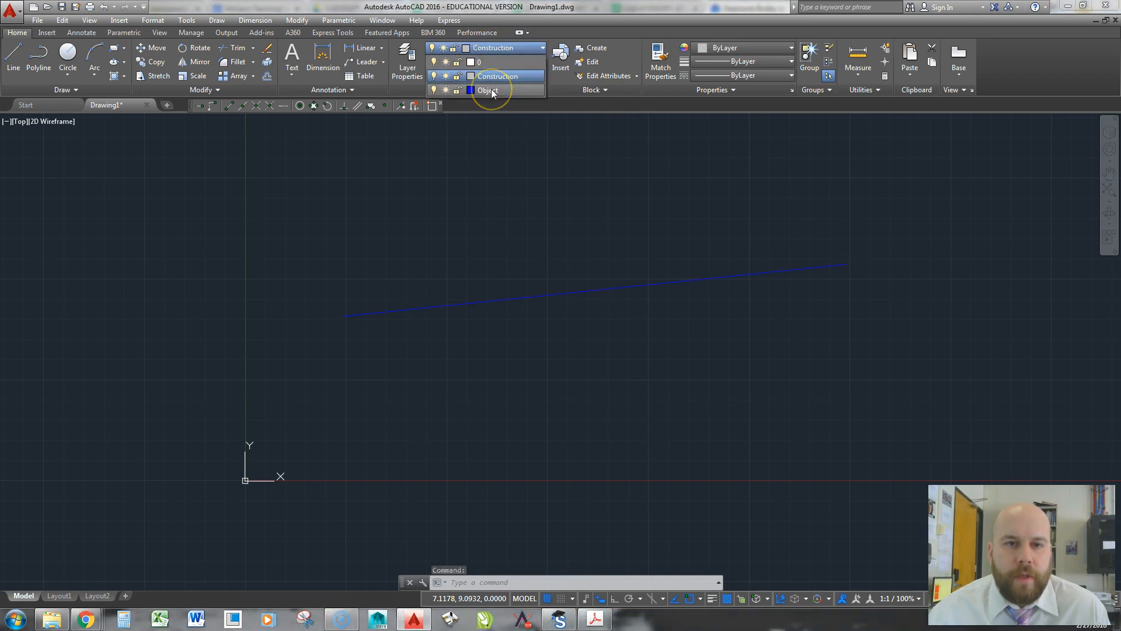
{"action": "left_click", "coordinate": [488, 90]}
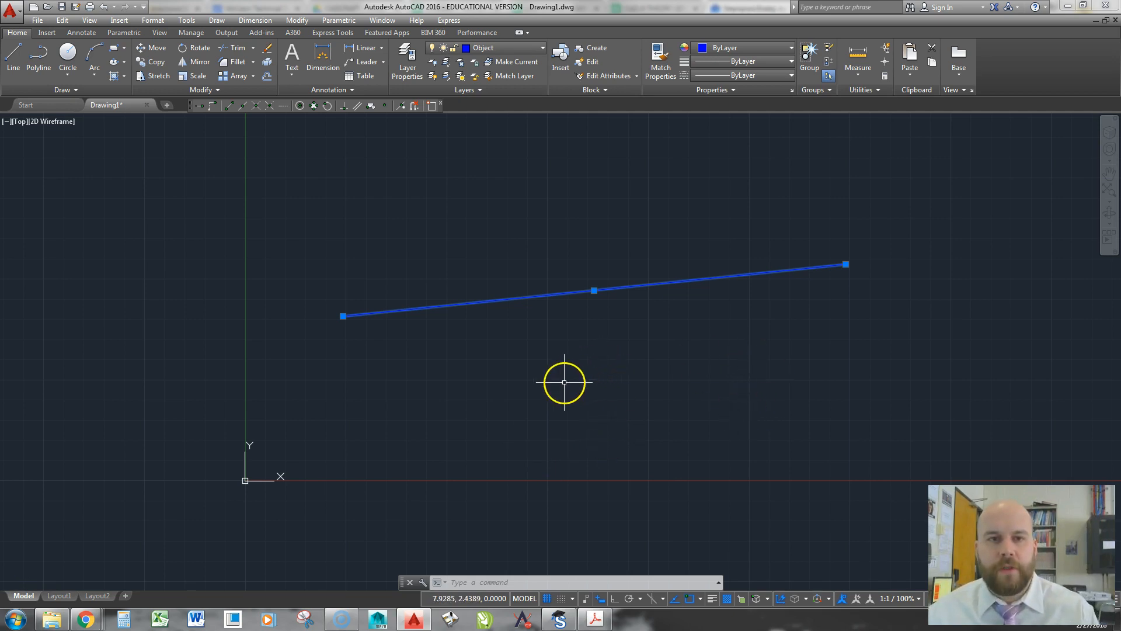
Step: Deselect the test line and undo its layer change and its creation
{"action": "key", "text": "Escape"}
{"action": "key", "text": "ctrl+z"}
{"action": "key", "text": "ctrl+z"}
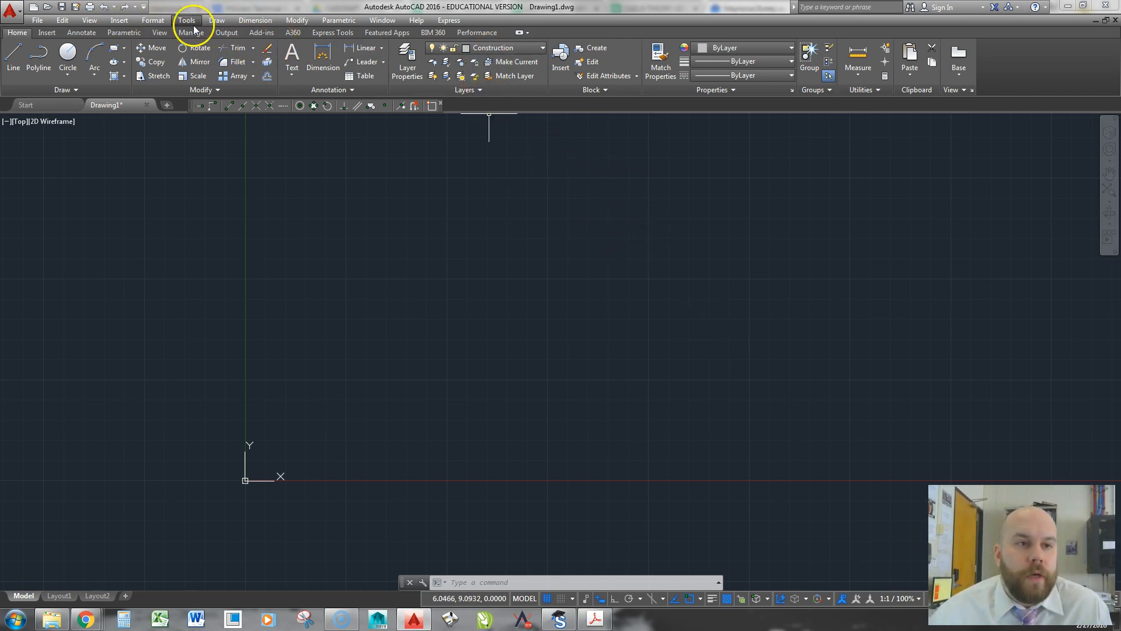
{"action": "left_click", "coordinate": [212, 21]}
{"action": "left_click", "coordinate": [213, 21]}
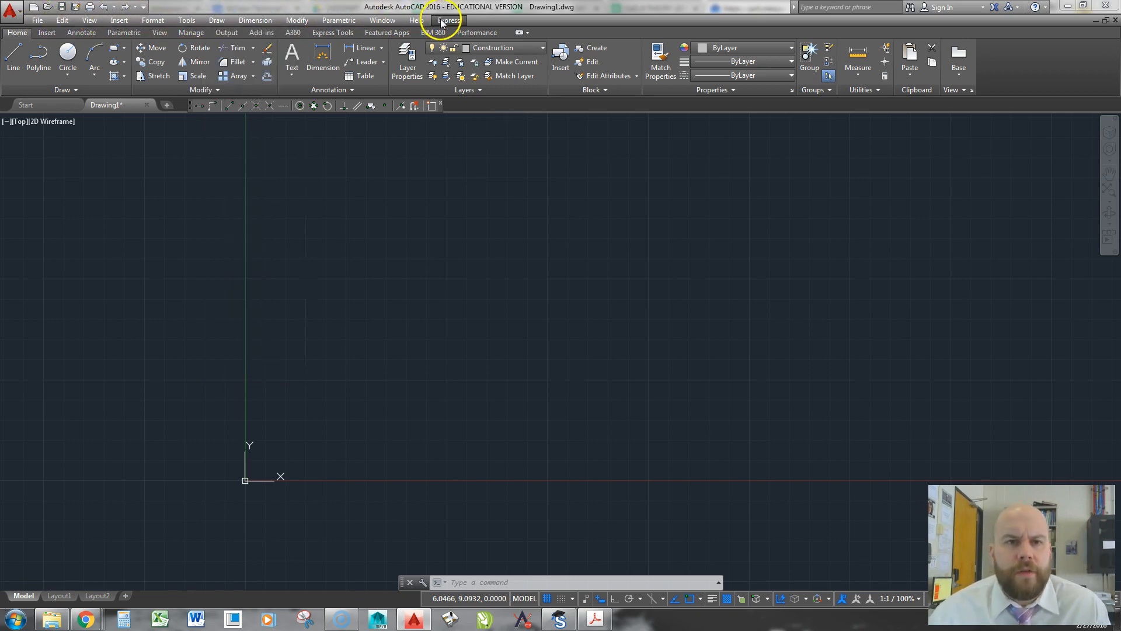
Step: Hide the menu bar and show it again
{"action": "left_click", "coordinate": [144, 8]}
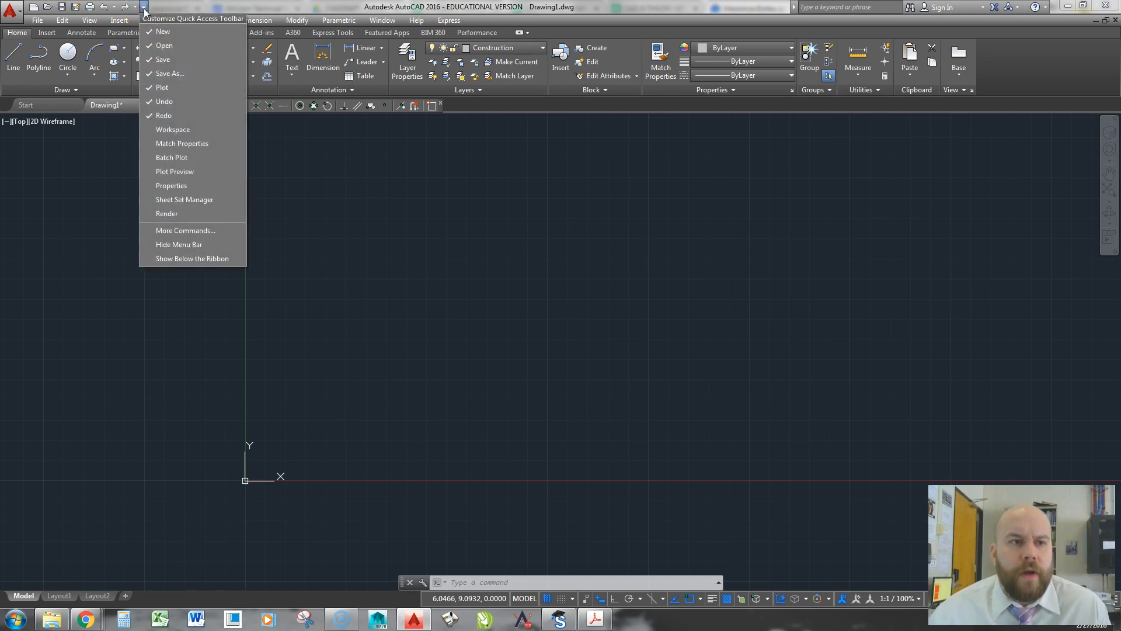
{"action": "left_click", "coordinate": [187, 246]}
{"action": "left_click", "coordinate": [144, 8]}
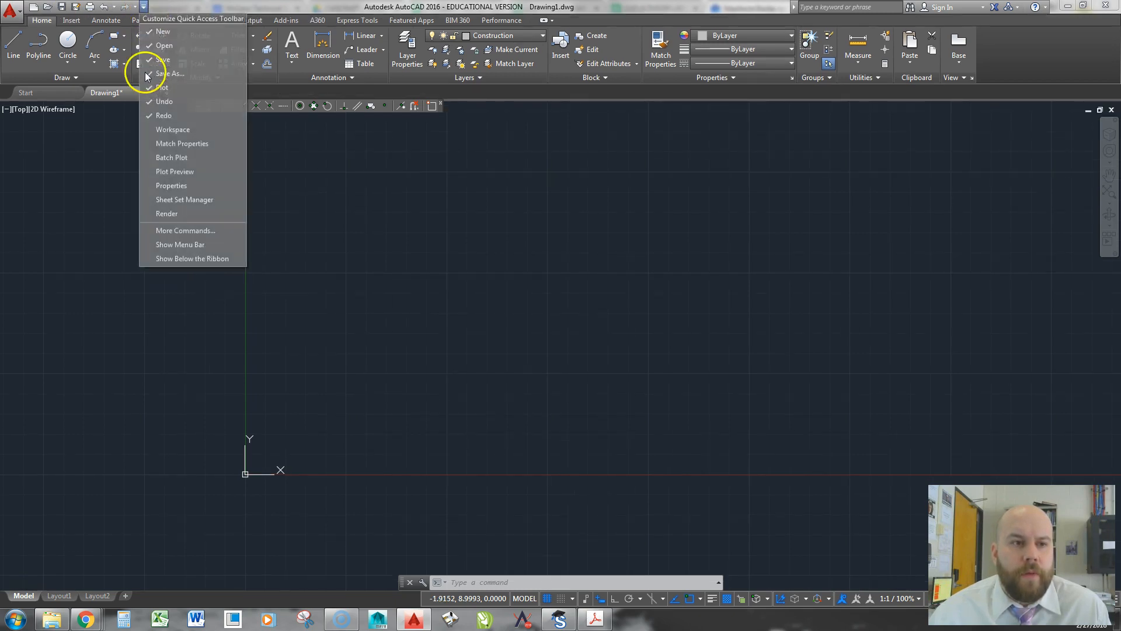
{"action": "left_click", "coordinate": [195, 245]}
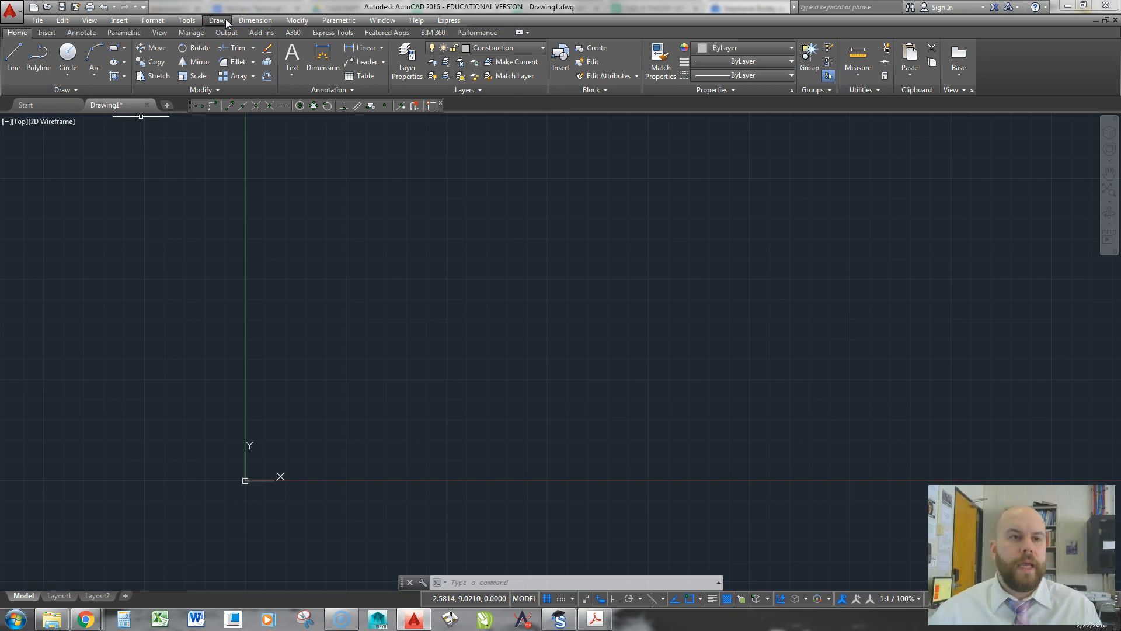
{"action": "left_click", "coordinate": [187, 20]}
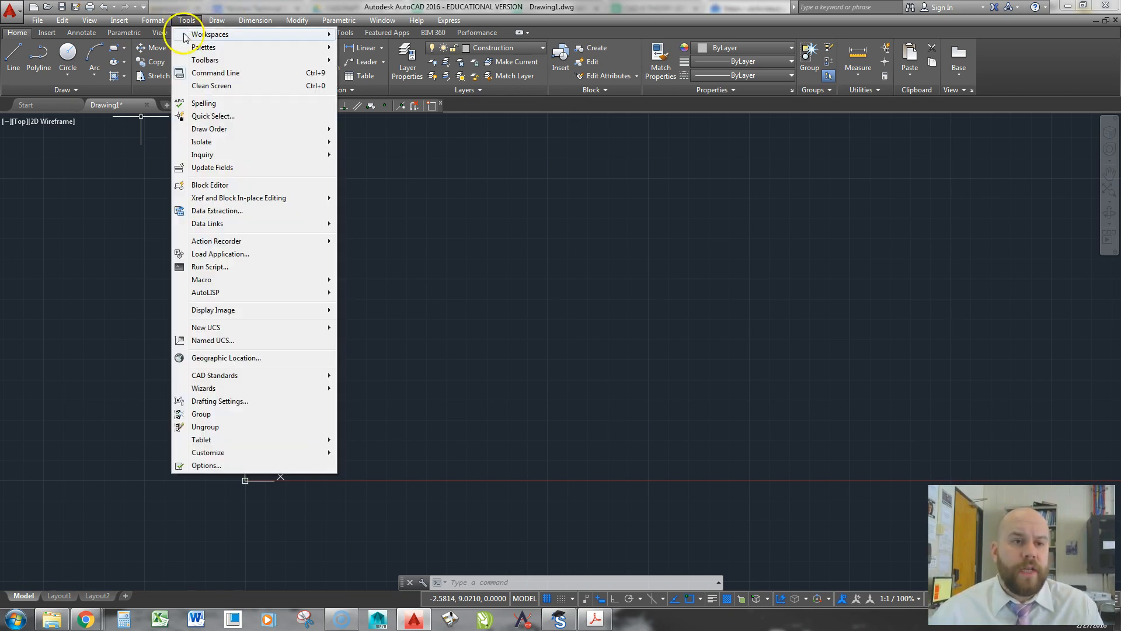
{"action": "mouse_move", "coordinate": [324, 60]}
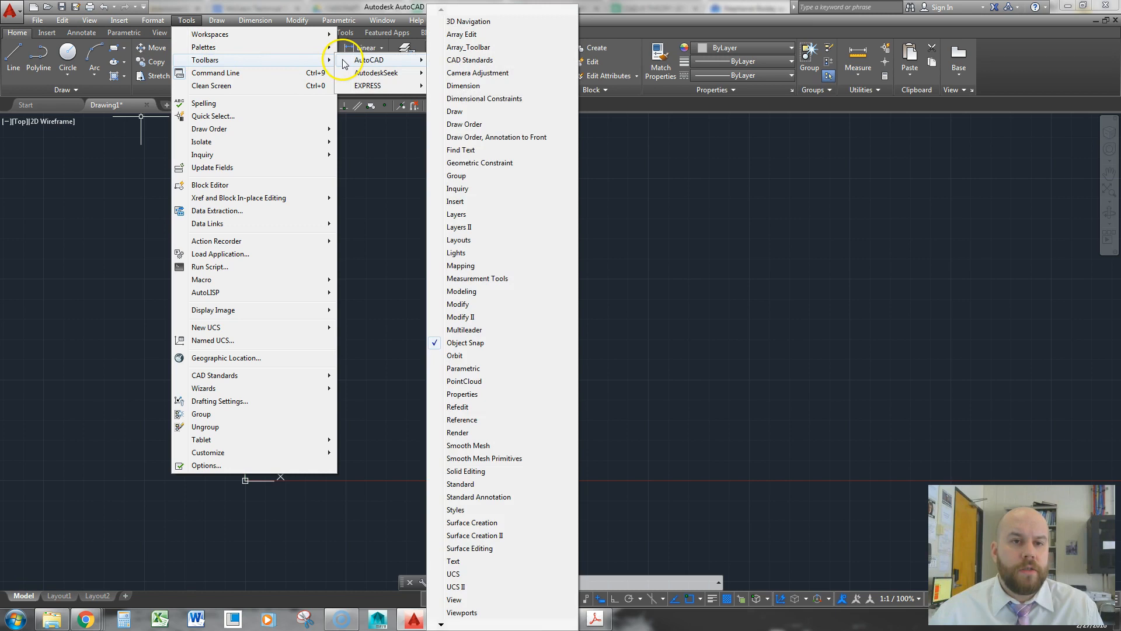
{"action": "left_click", "coordinate": [198, 21]}
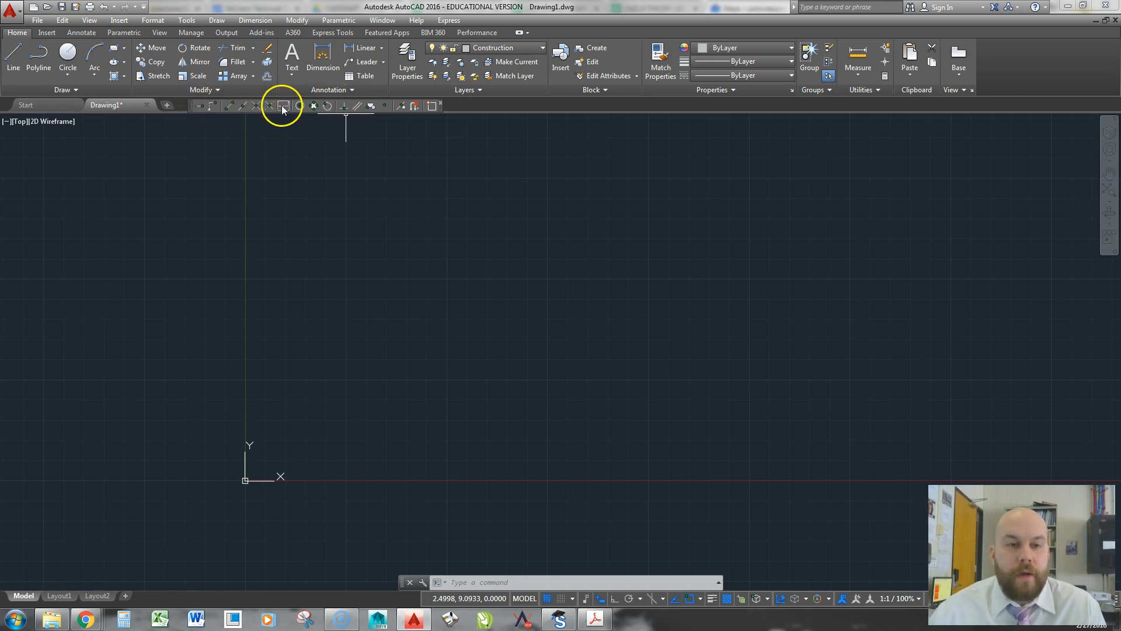
Step: Draw a horizontal construction line through the origin 0,0 with Ortho mode on
{"action": "left_click", "coordinate": [221, 23]}
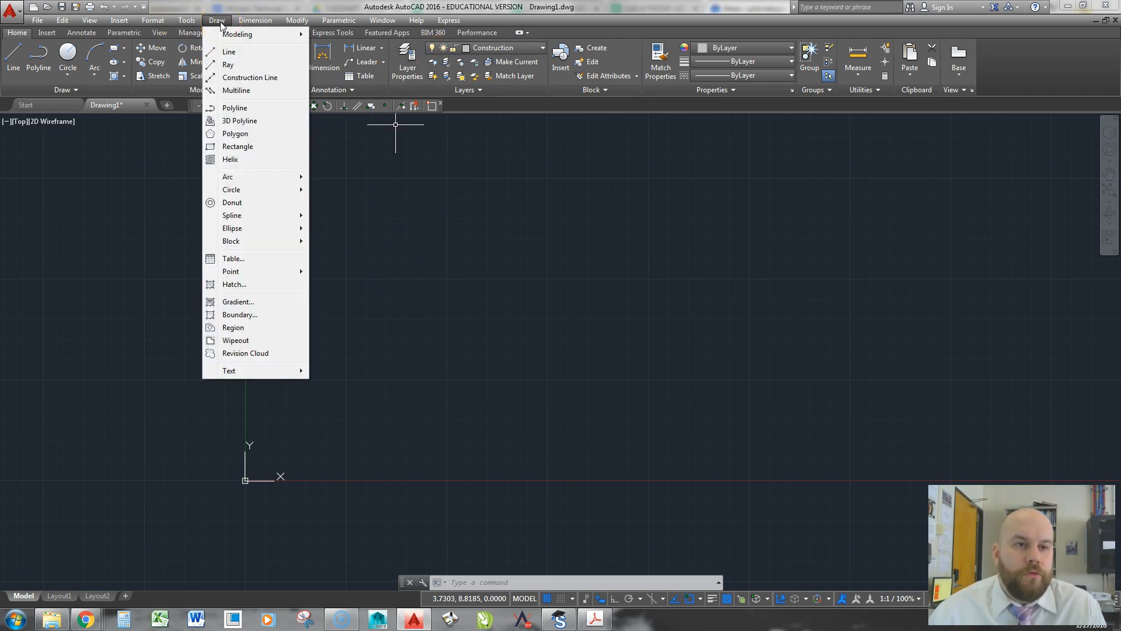
{"action": "left_click", "coordinate": [244, 78]}
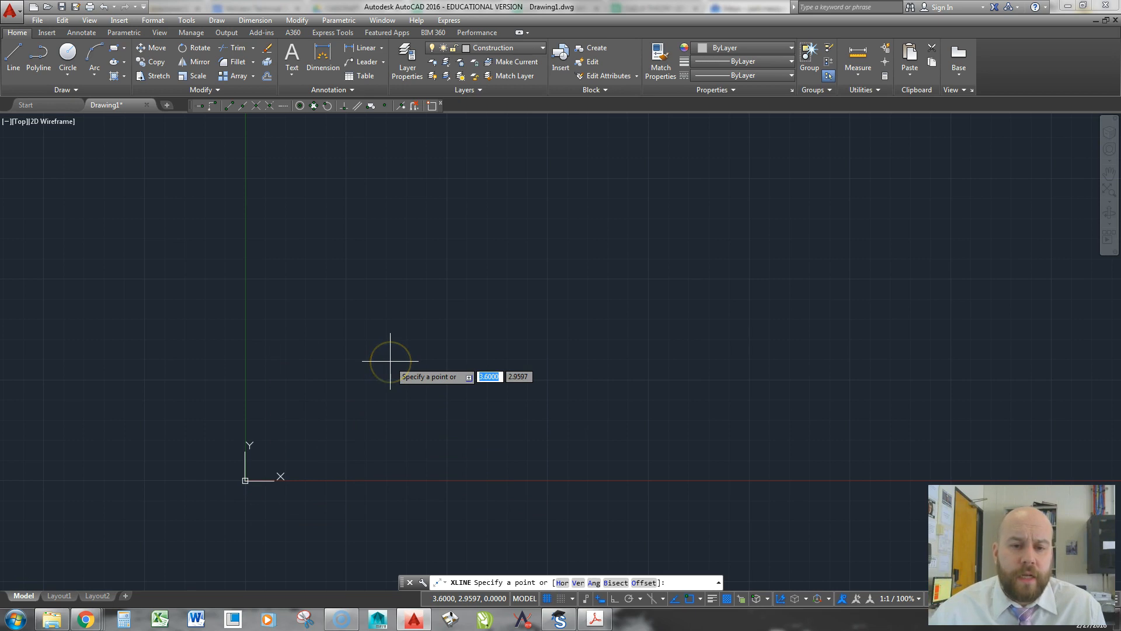
{"action": "key", "text": "Tab"}
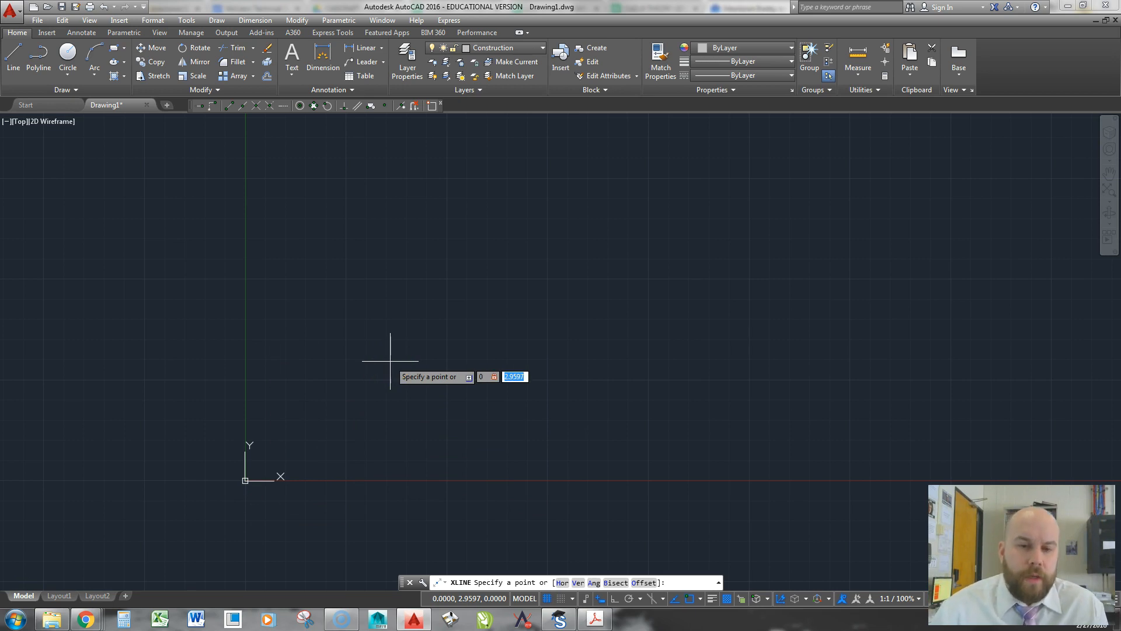
{"action": "type", "text": "0"}
{"action": "key", "text": "Return"}
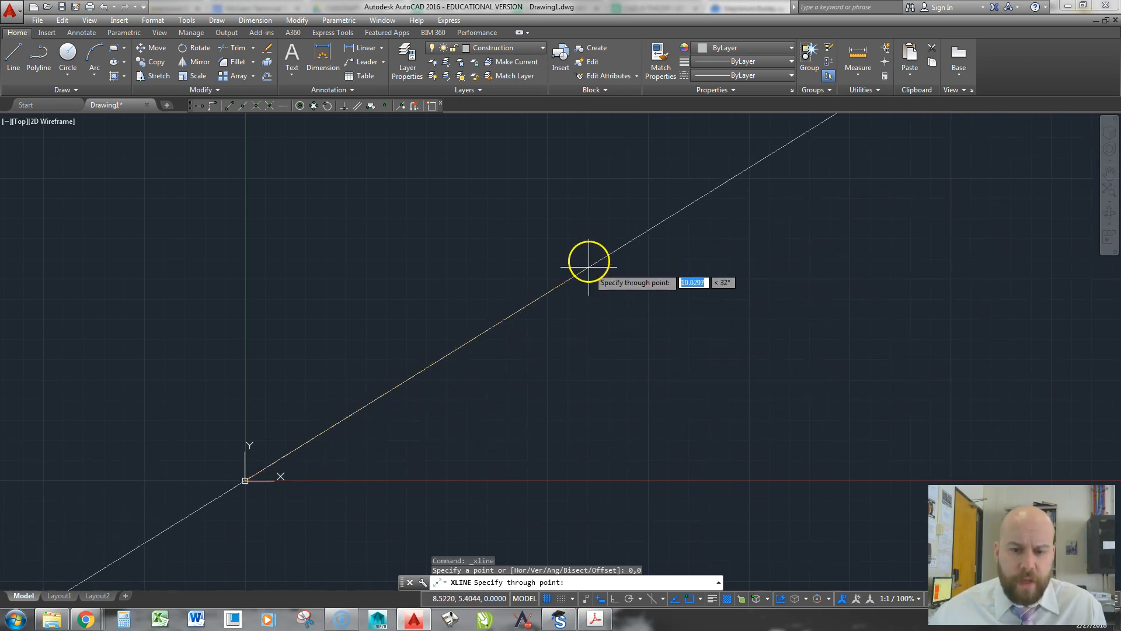
{"action": "left_click", "coordinate": [614, 600]}
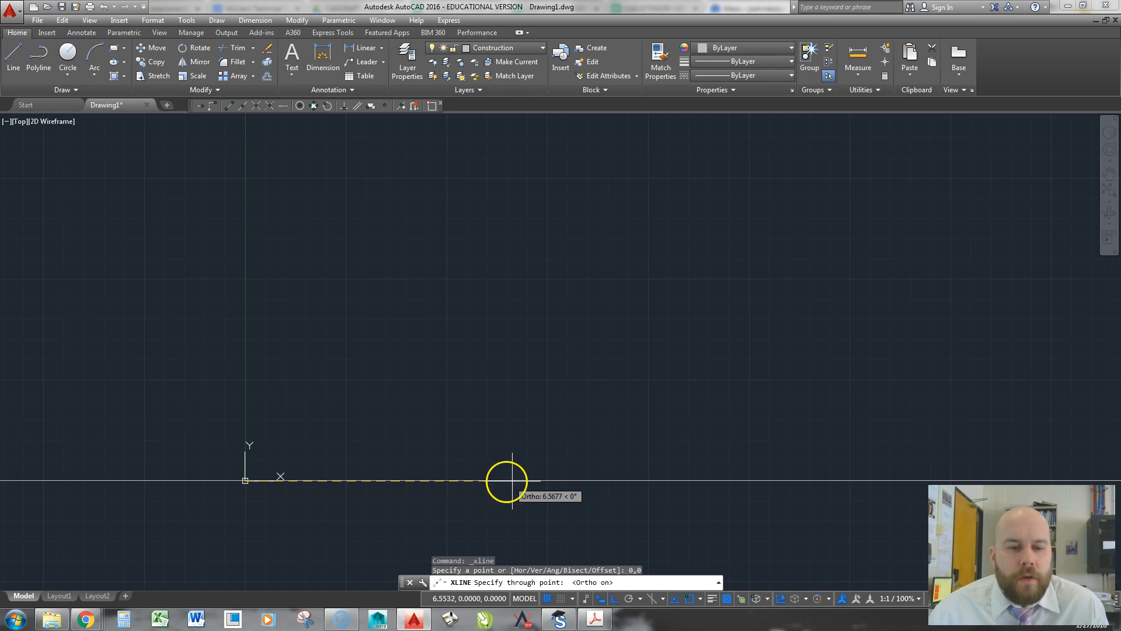
{"action": "left_click", "coordinate": [510, 480]}
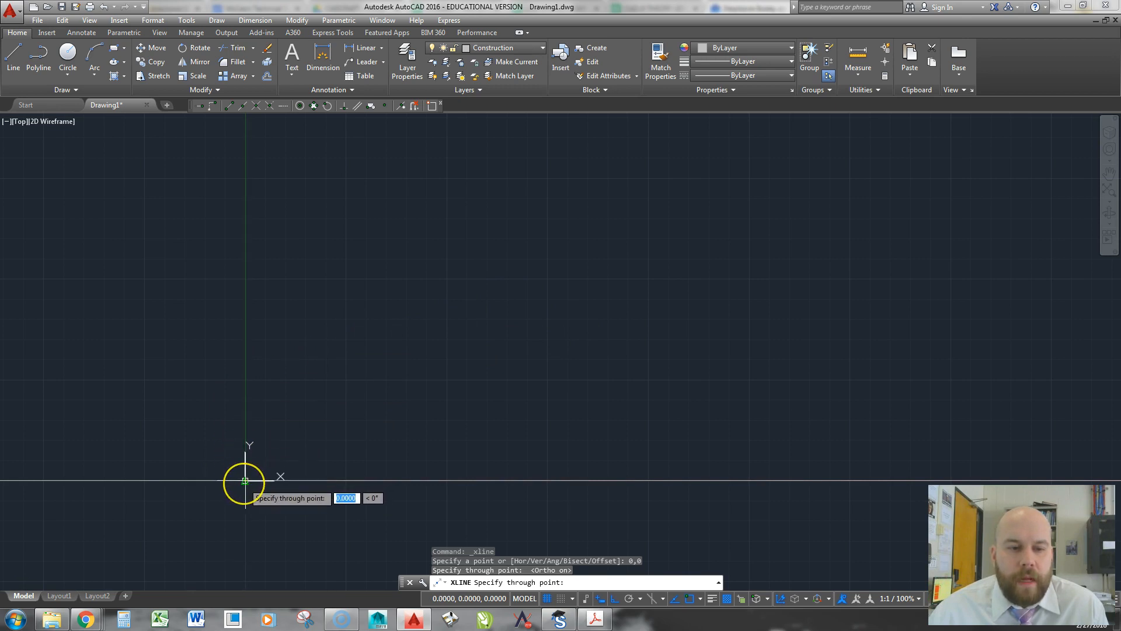
Step: Add a vertical construction line through the origin and end the command
{"action": "left_click", "coordinate": [245, 481]}
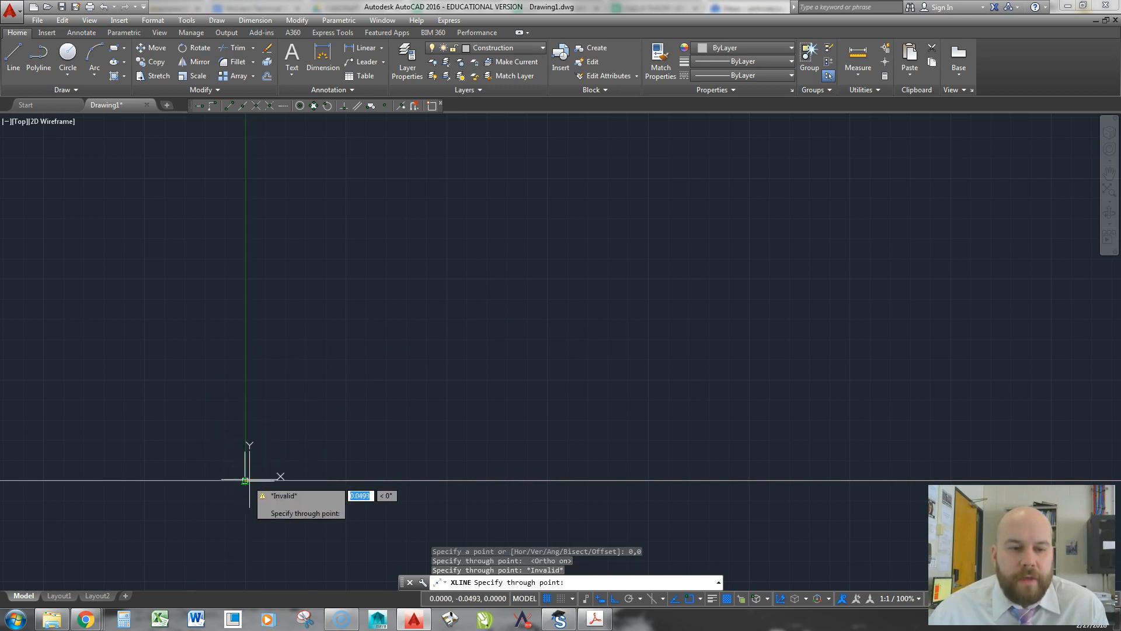
{"action": "left_click", "coordinate": [247, 193]}
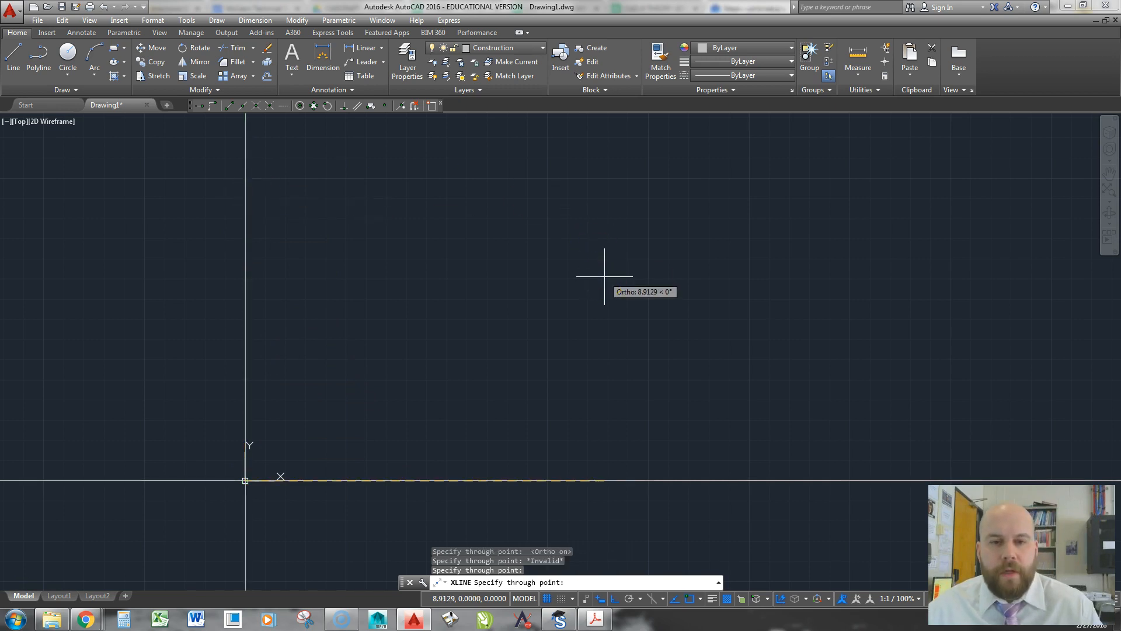
{"action": "key", "text": "Escape"}
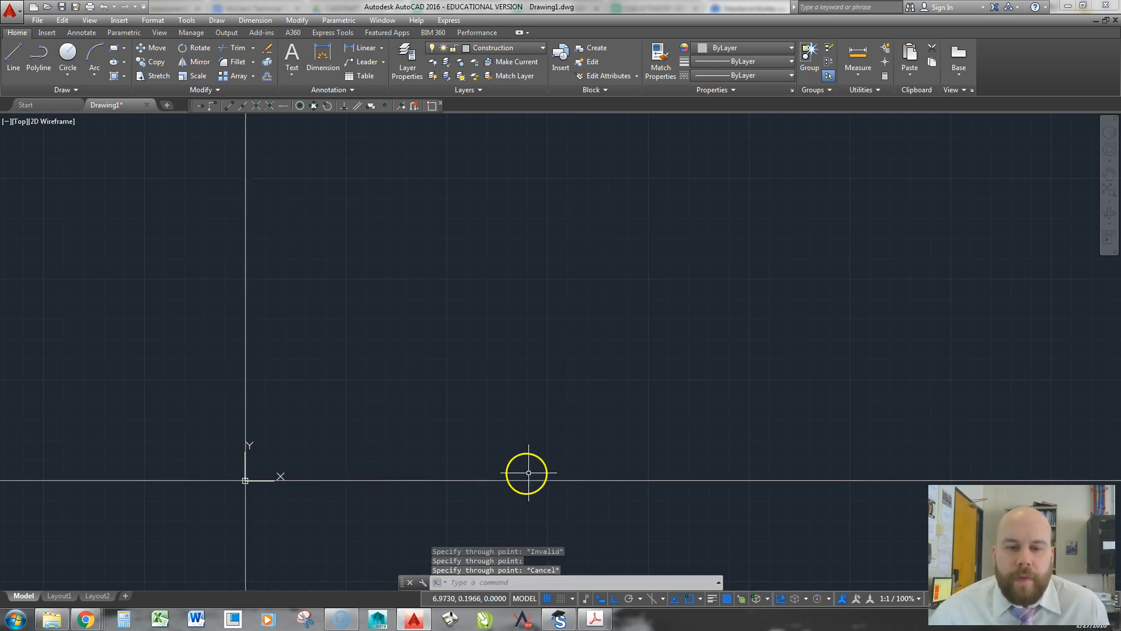
Step: Switch to the Saddle Bracket PDF in Adobe Acrobat Pro and trace the bracket's front profile in red with the pencil markup
{"action": "left_click_drag", "start_coordinate": [1120, 88], "coordinate": [550, 4]}
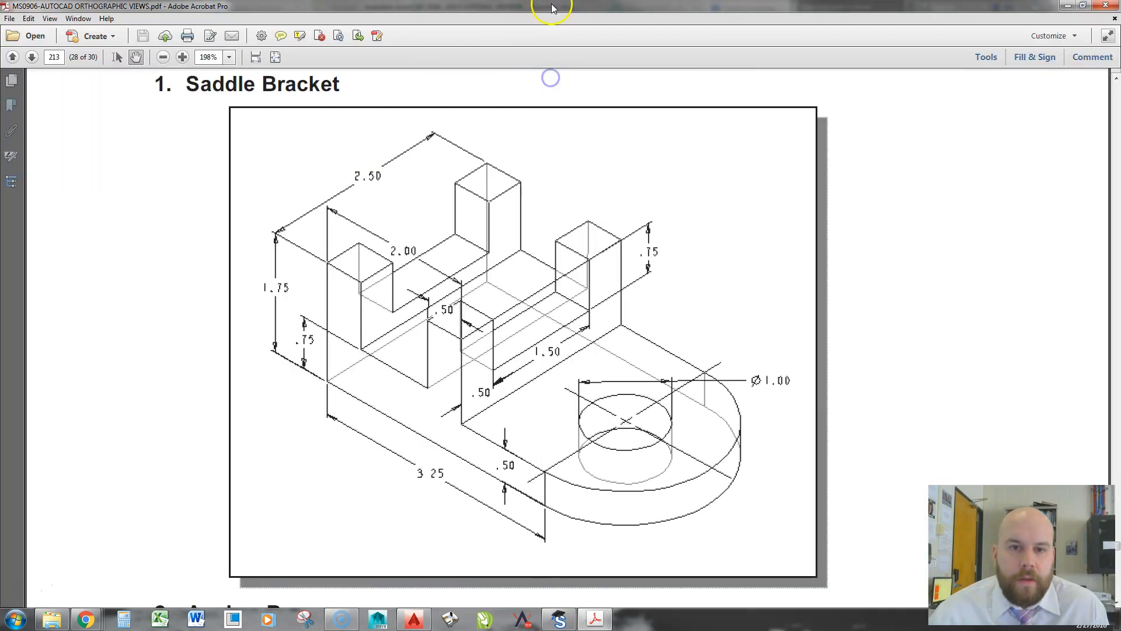
{"action": "left_click", "coordinate": [987, 57]}
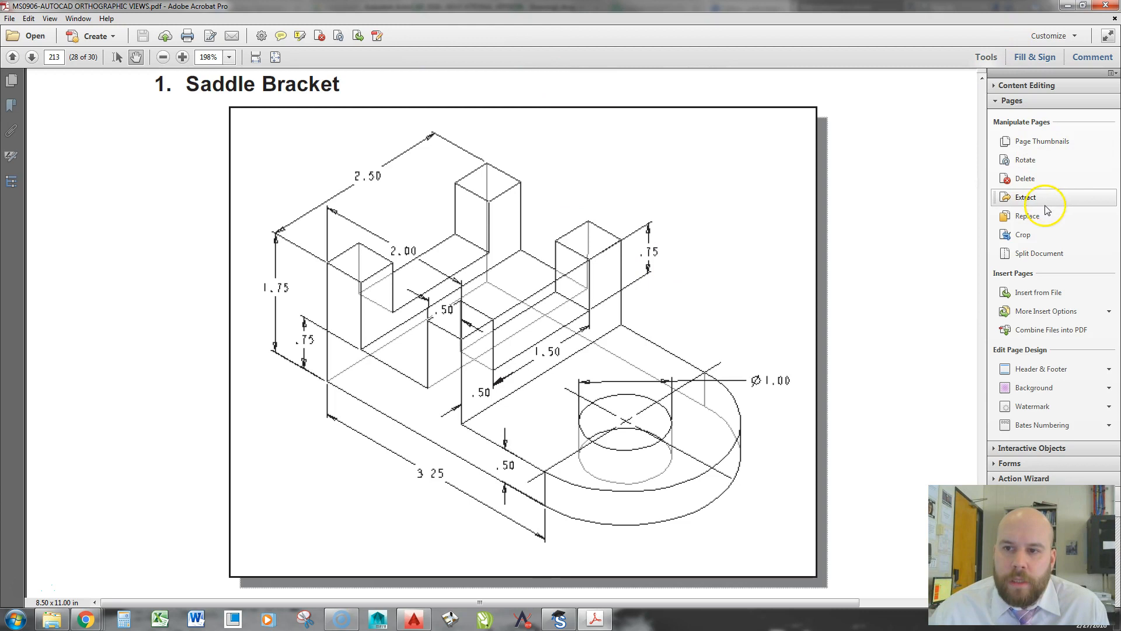
{"action": "left_click", "coordinate": [1091, 57]}
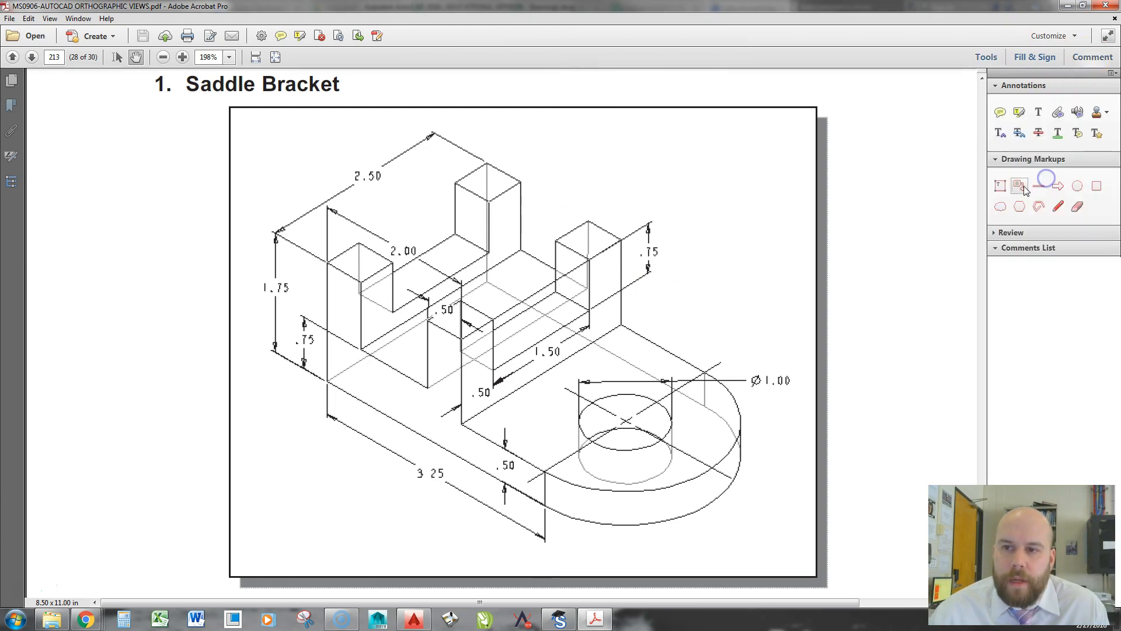
{"action": "left_click", "coordinate": [1058, 207]}
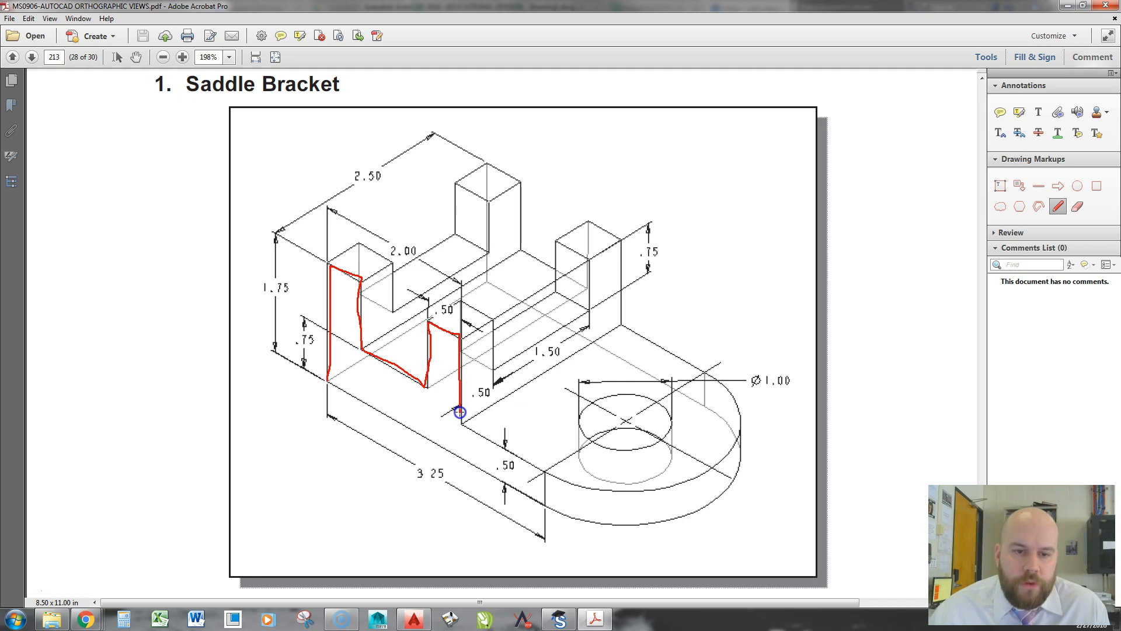
{"action": "left_click_drag", "start_coordinate": [461, 422], "coordinate": [512, 450]}
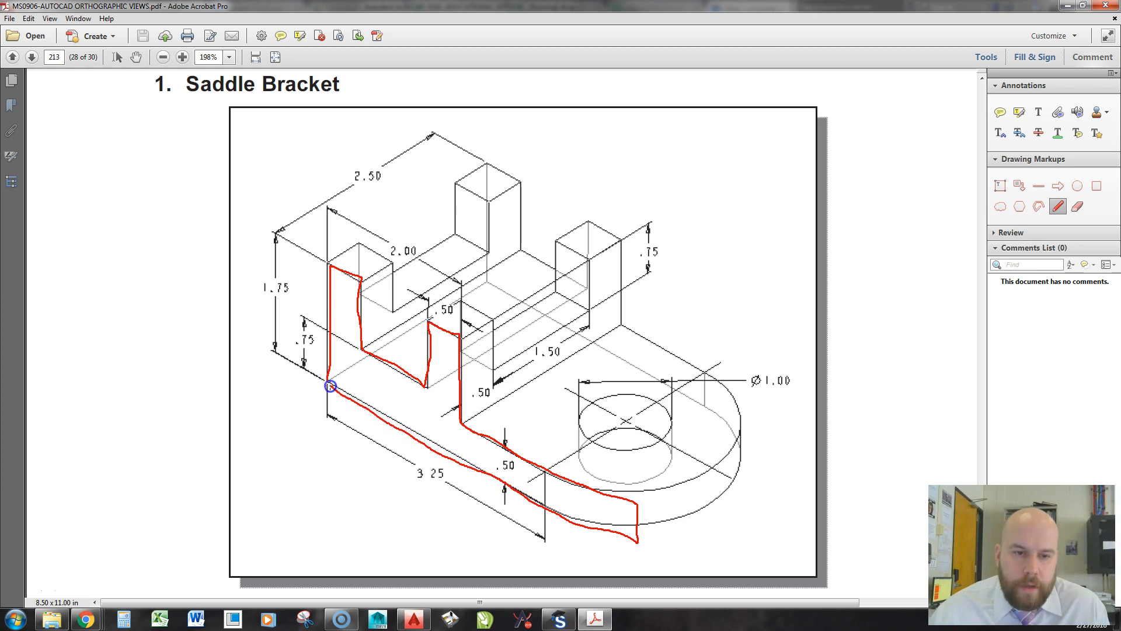
{"action": "left_click_drag", "start_coordinate": [330, 383], "coordinate": [328, 380]}
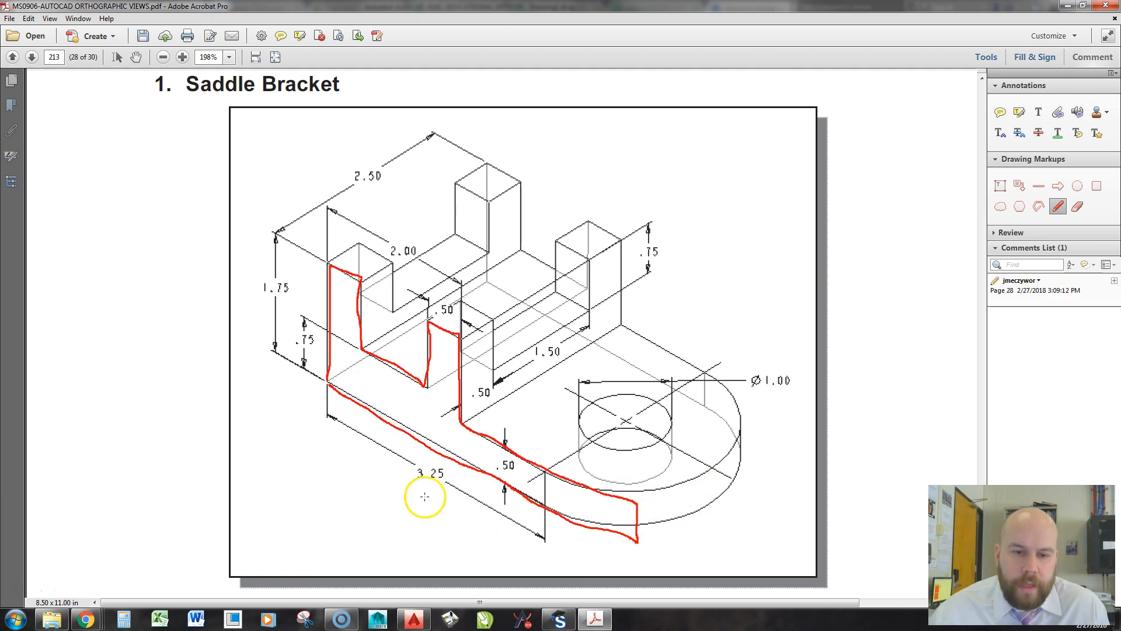
Step: Circle the 1.75, 3.25 and 2.50 dimensions in red and mark the hole's centre and the rounded end's outer edge
{"action": "left_click_drag", "start_coordinate": [701, 6], "coordinate": [1120, 193]}
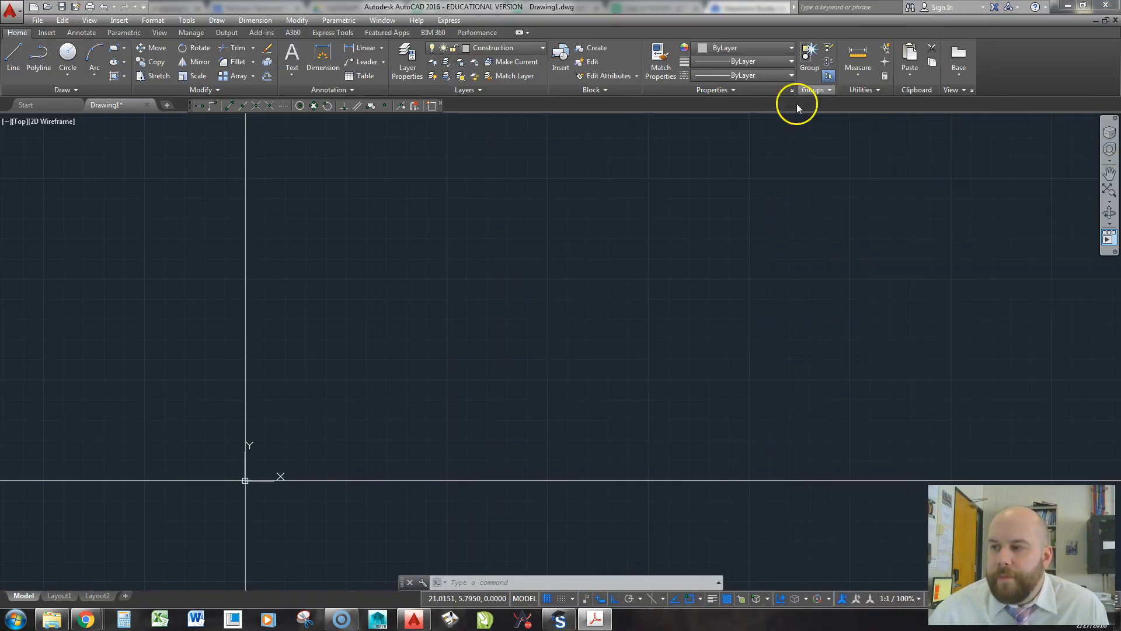
{"action": "left_click_drag", "start_coordinate": [1120, 234], "coordinate": [455, 2]}
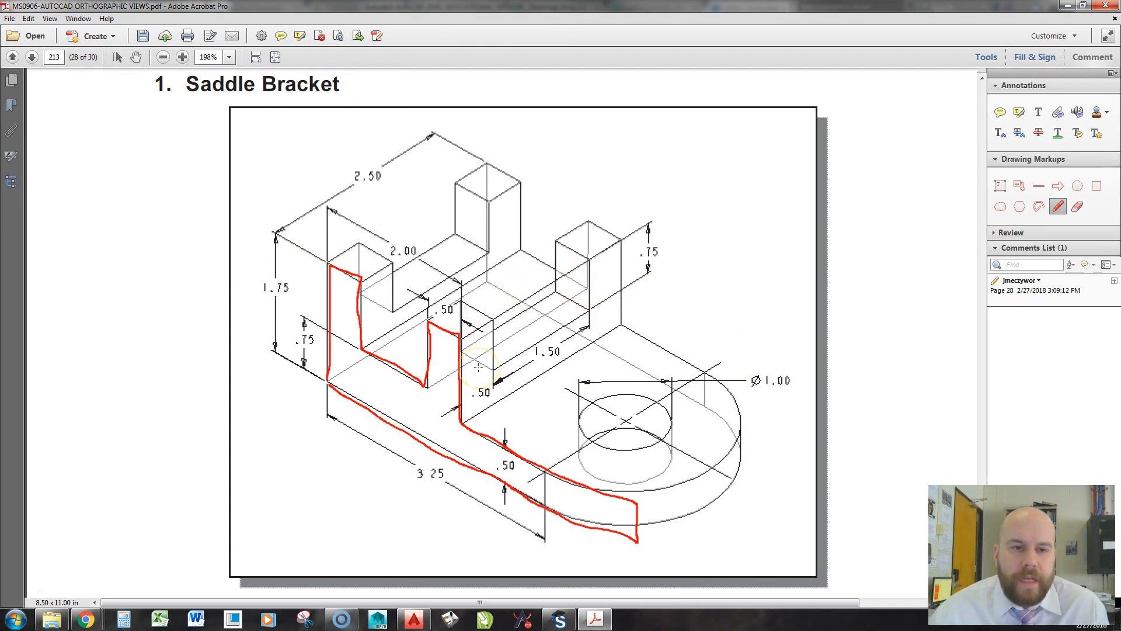
{"action": "mouse_move", "coordinate": [287, 271]}
{"action": "left_mouse_down"}
{"action": "mouse_move", "coordinate": [265, 269]}
{"action": "mouse_move", "coordinate": [276, 269]}
{"action": "left_mouse_up"}
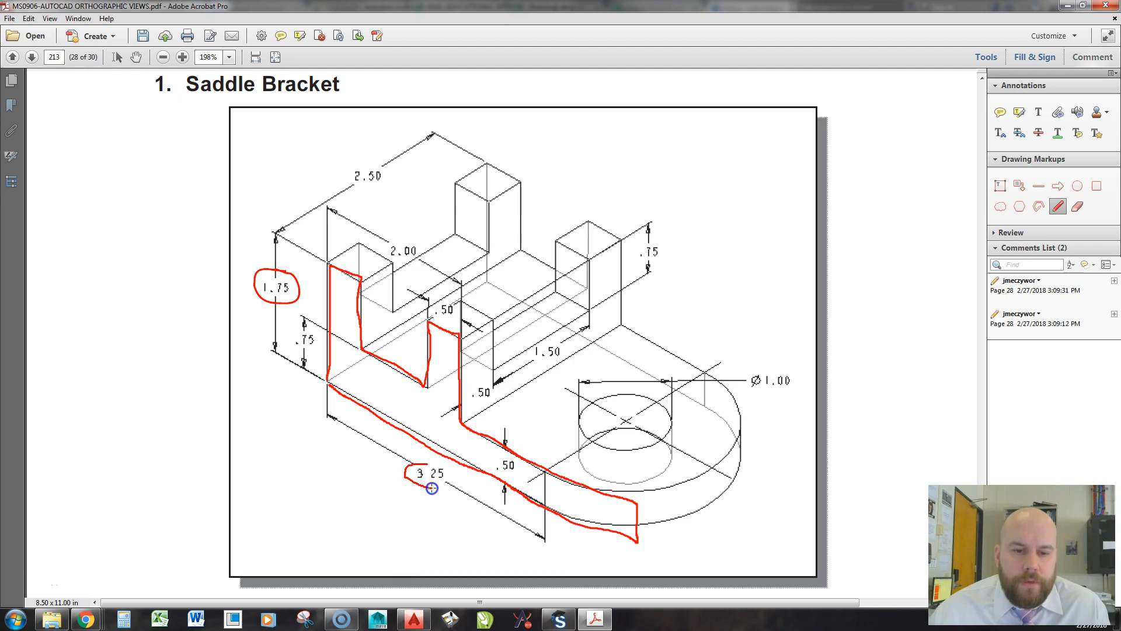
{"action": "left_click_drag", "start_coordinate": [422, 465], "coordinate": [423, 466]}
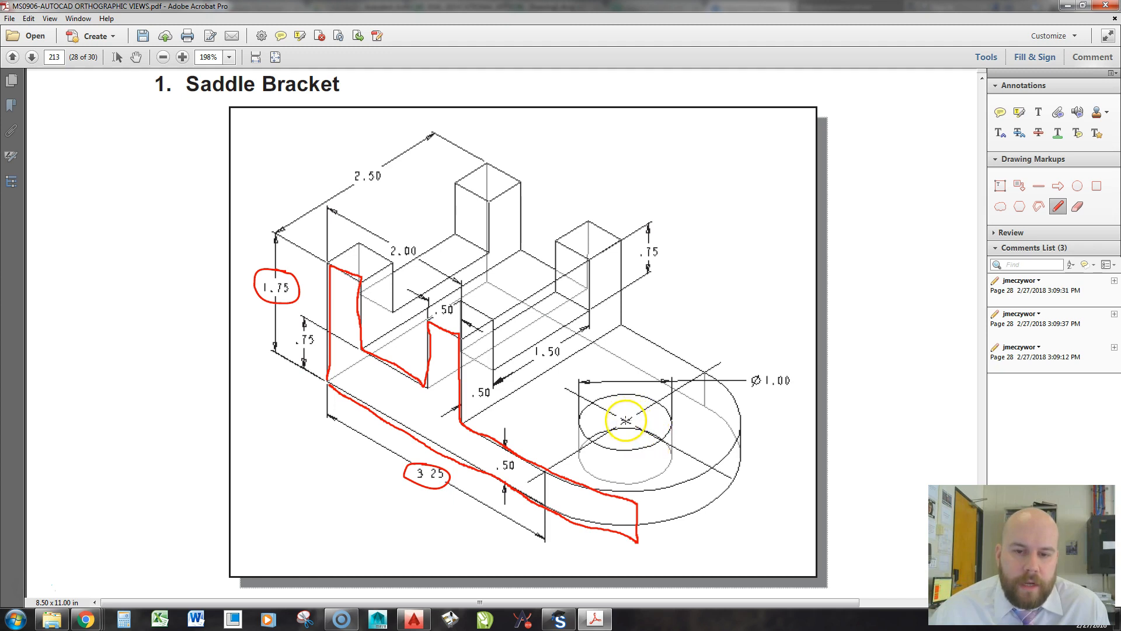
{"action": "left_click_drag", "start_coordinate": [624, 432], "coordinate": [625, 432]}
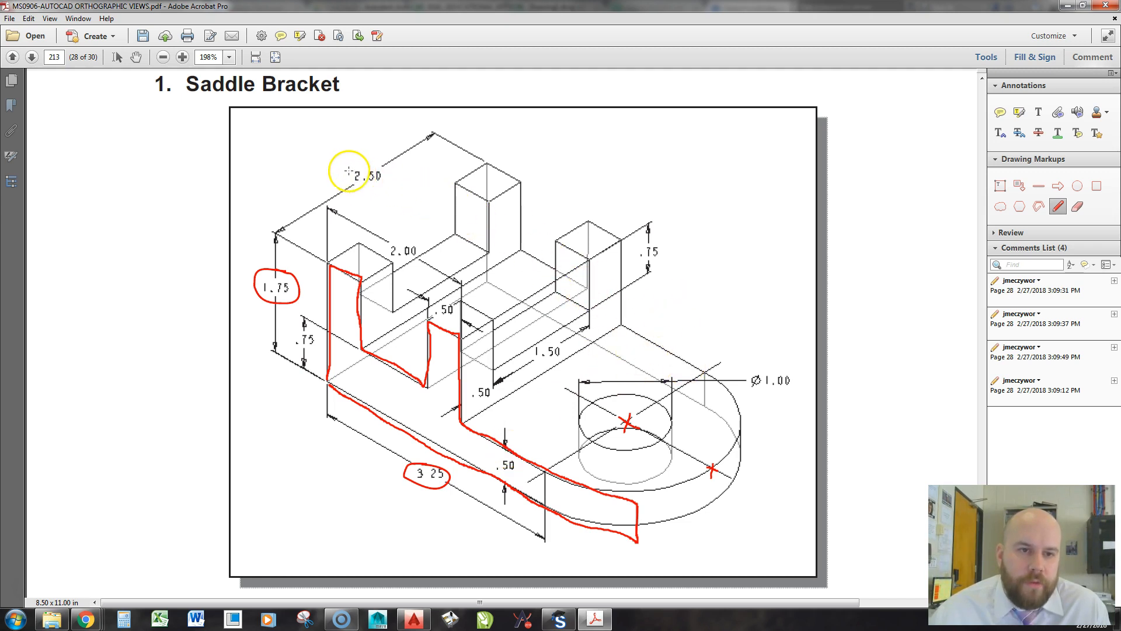
{"action": "left_click_drag", "start_coordinate": [375, 171], "coordinate": [381, 168]}
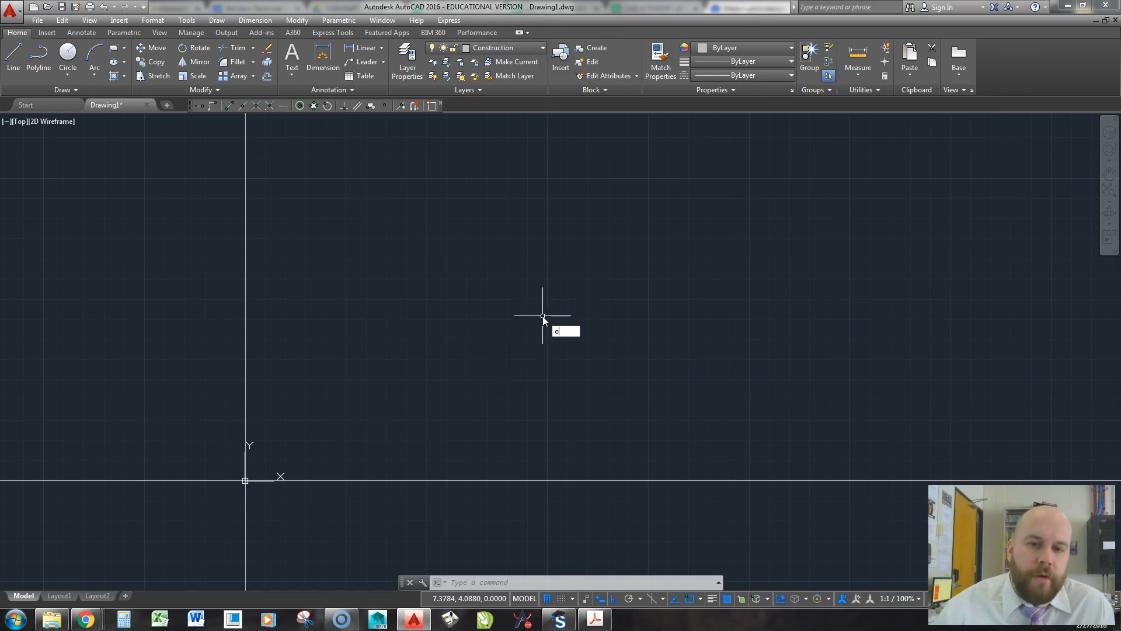
Step: In AutoCAD, offset the horizontal construction line 1.75 upward
{"action": "key", "text": "Return"}
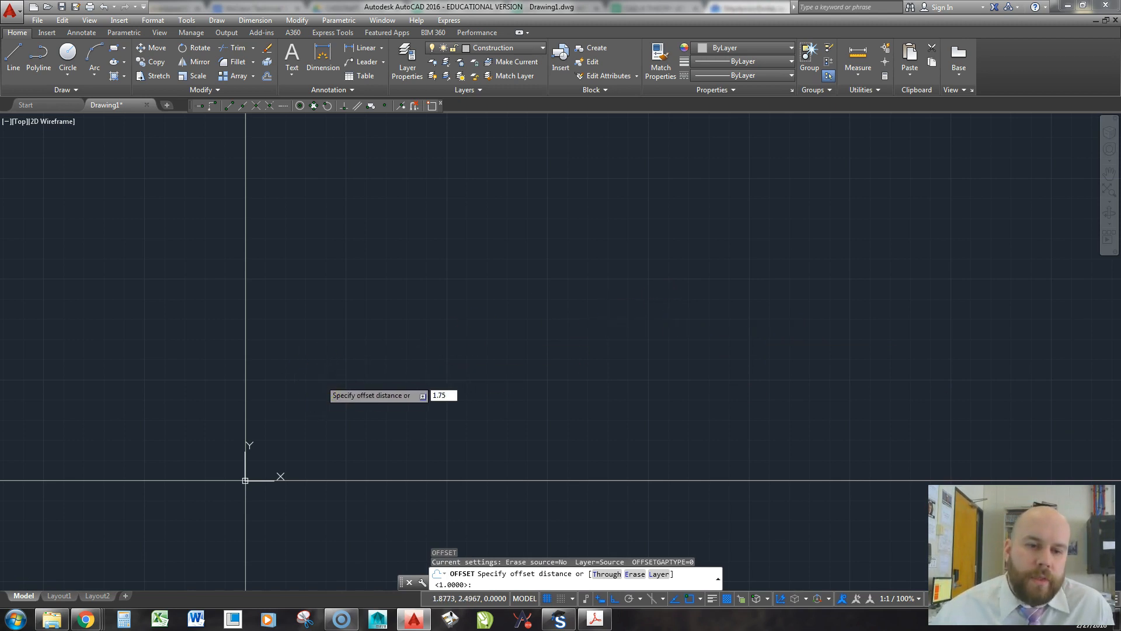
{"action": "type", "text": "1.75"}
{"action": "key", "text": "Return"}
{"action": "left_click", "coordinate": [400, 480]}
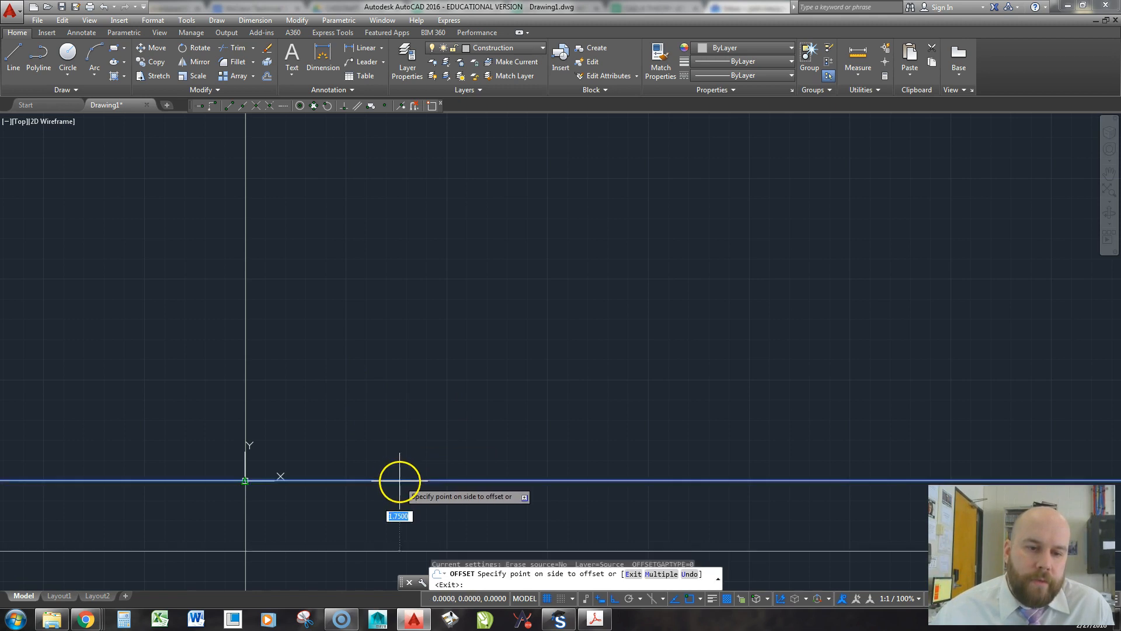
{"action": "left_click", "coordinate": [388, 332]}
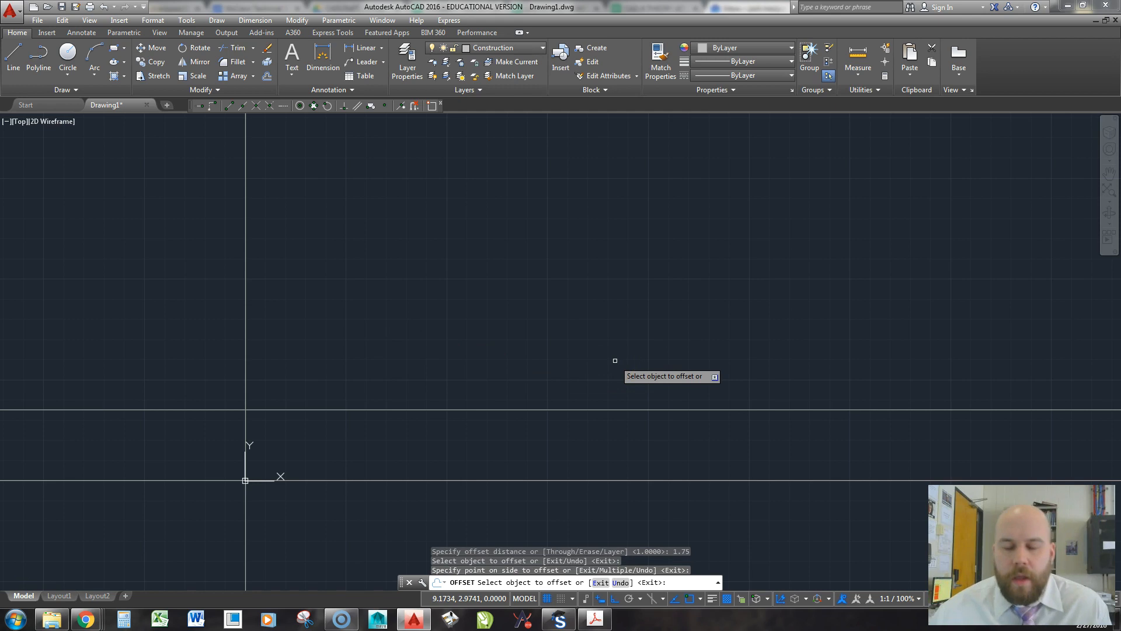
{"action": "key", "text": "Return"}
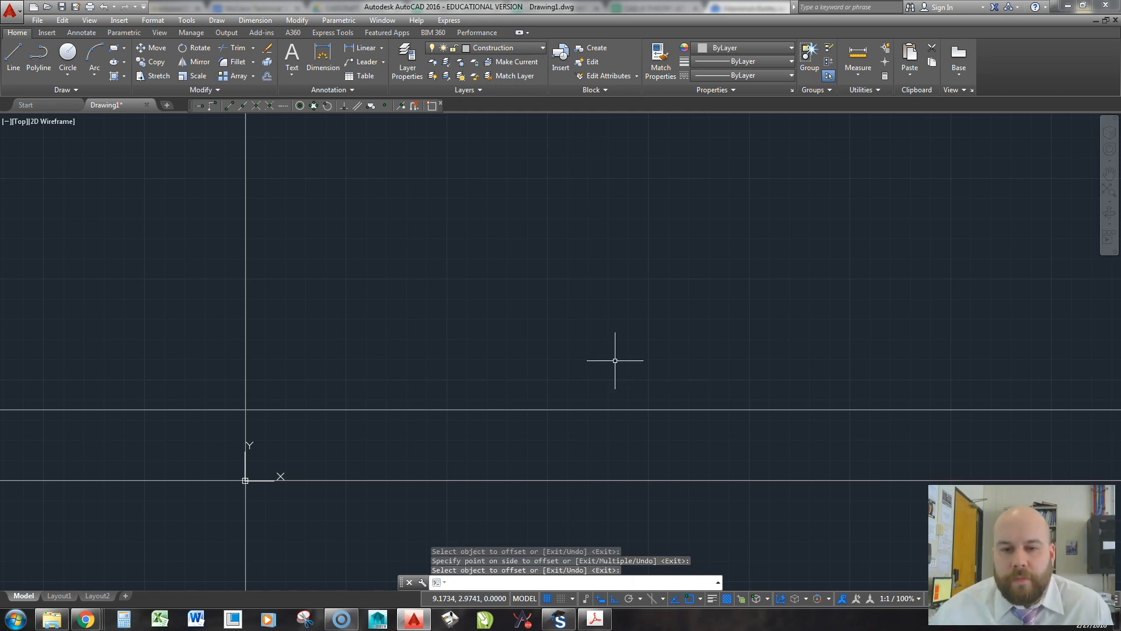
Step: Offset the vertical construction line through the origin 4.5 to the right
{"action": "key", "text": "Return"}
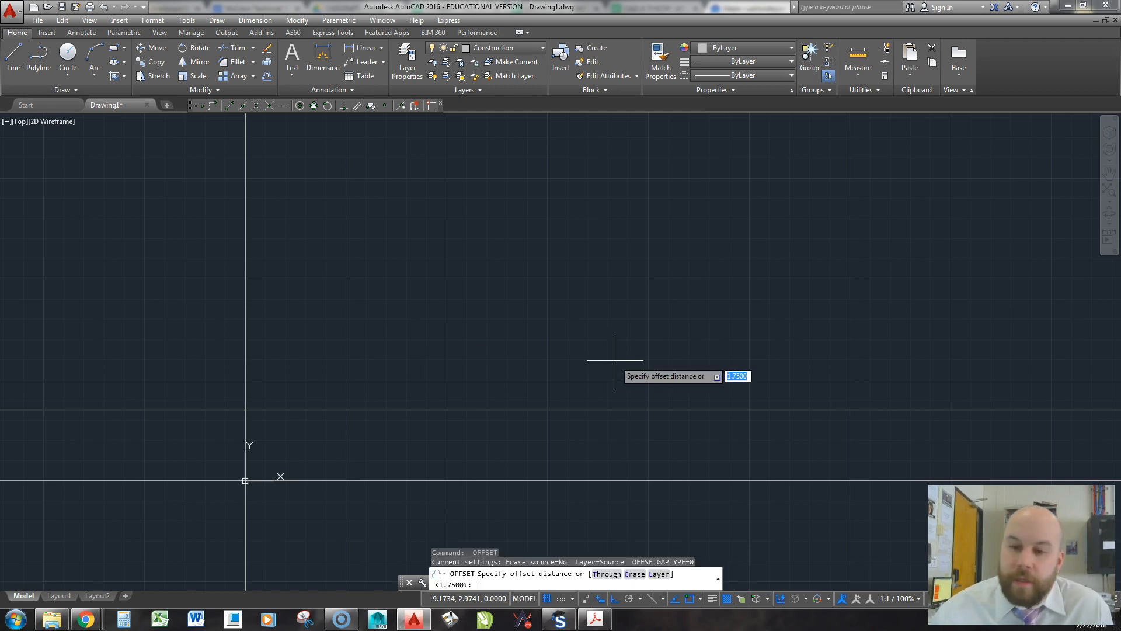
{"action": "key", "text": "Return"}
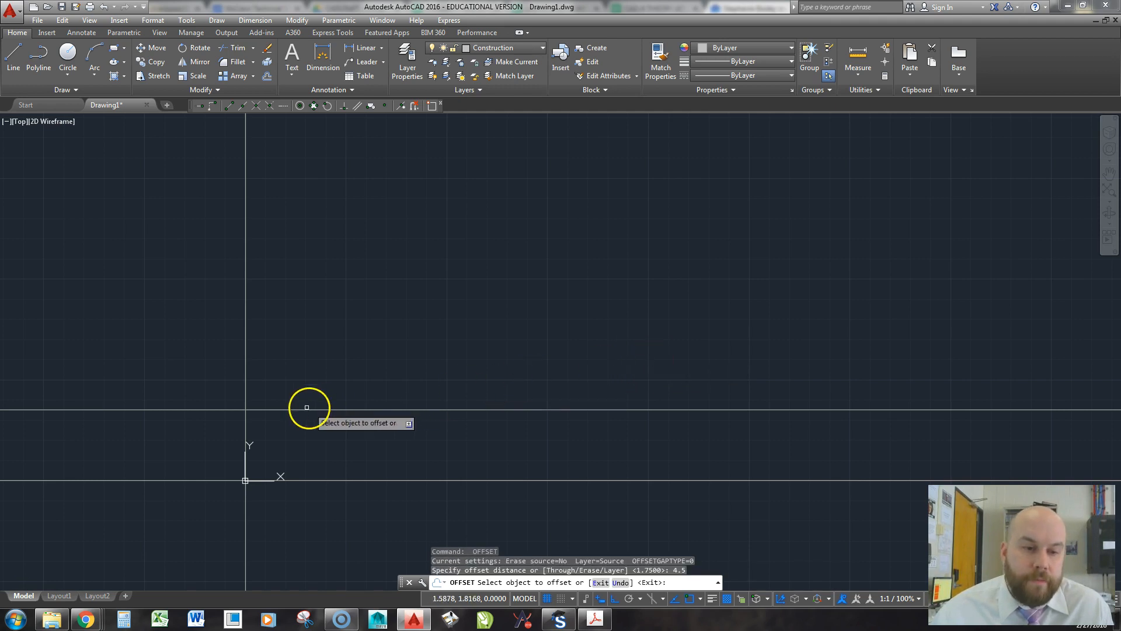
{"action": "left_click", "coordinate": [246, 430]}
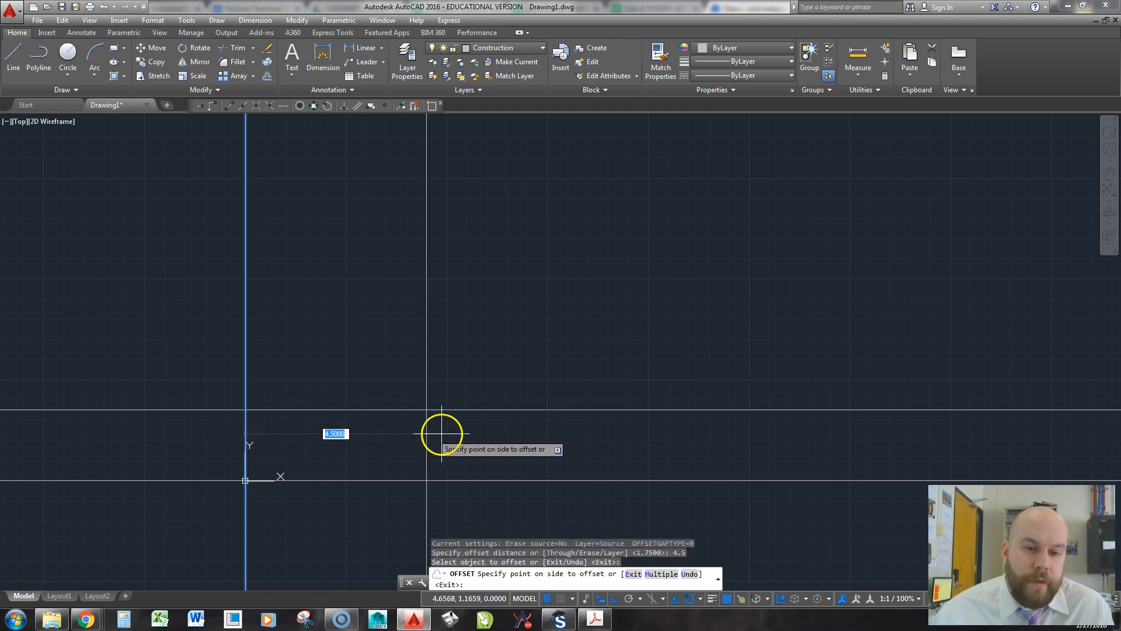
{"action": "left_click", "coordinate": [461, 433]}
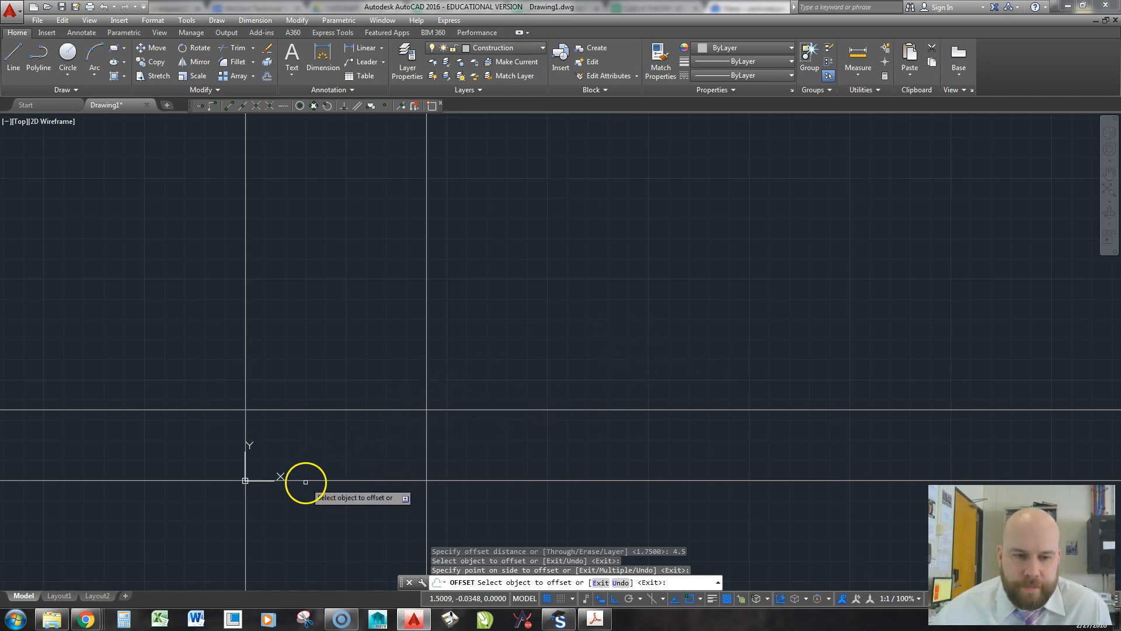
Step: Check the bracket PDF, then in AutoCAD offset the horizontal construction line at the front view's top 1 upward
{"action": "left_click_drag", "start_coordinate": [1120, 206], "coordinate": [677, 0]}
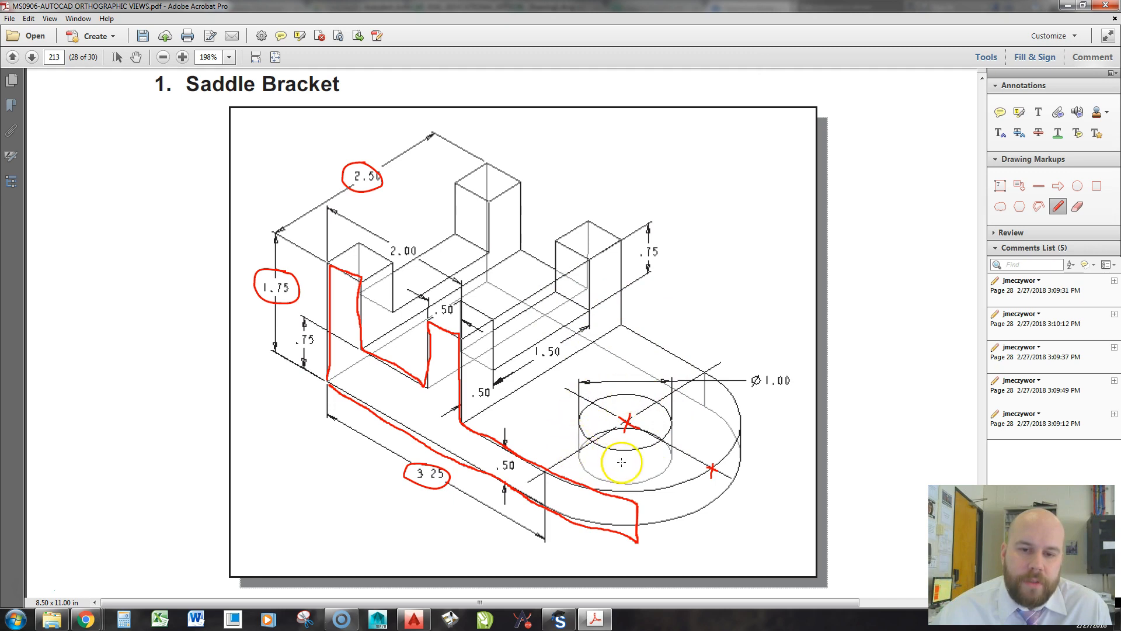
{"action": "left_click_drag", "start_coordinate": [782, 6], "coordinate": [1120, 146]}
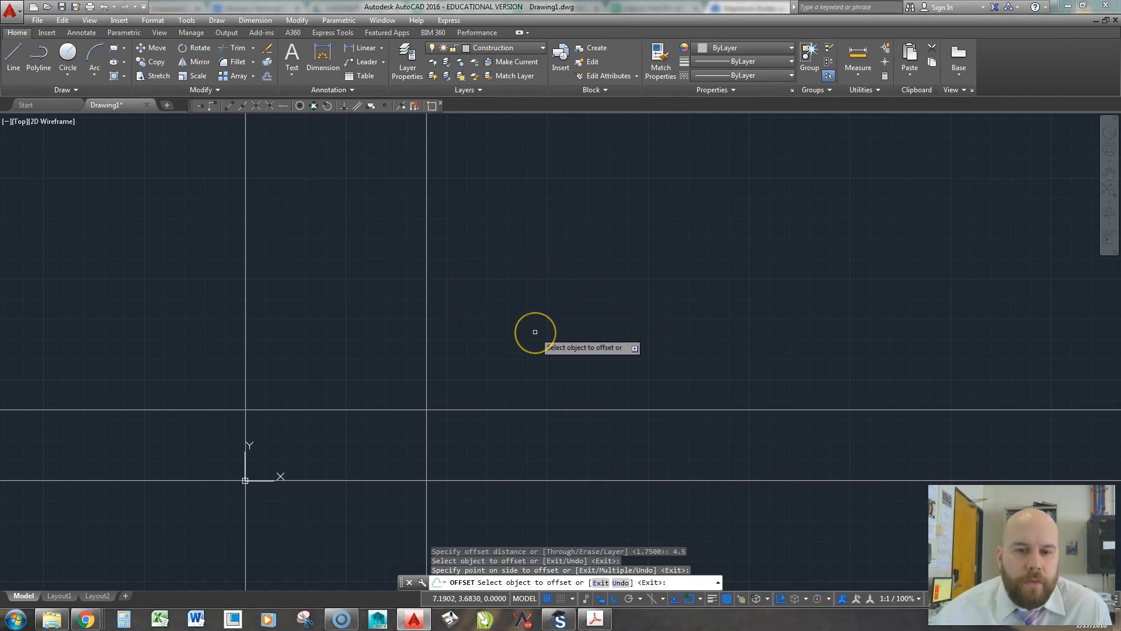
{"action": "key", "text": "Return"}
{"action": "key", "text": "Return"}
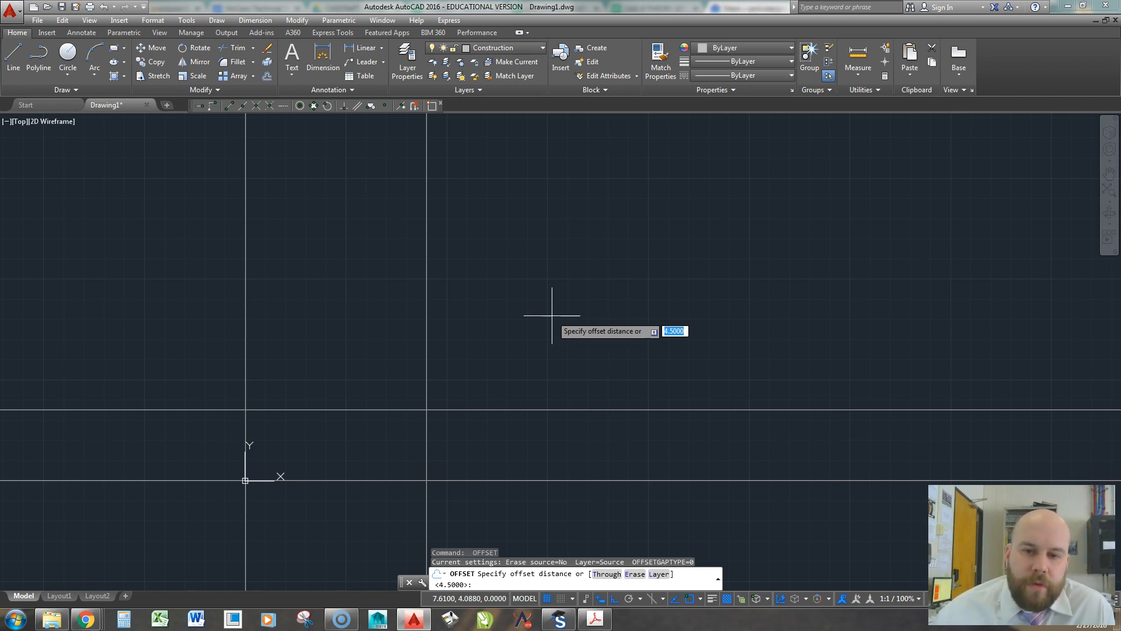
{"action": "key", "text": "Return"}
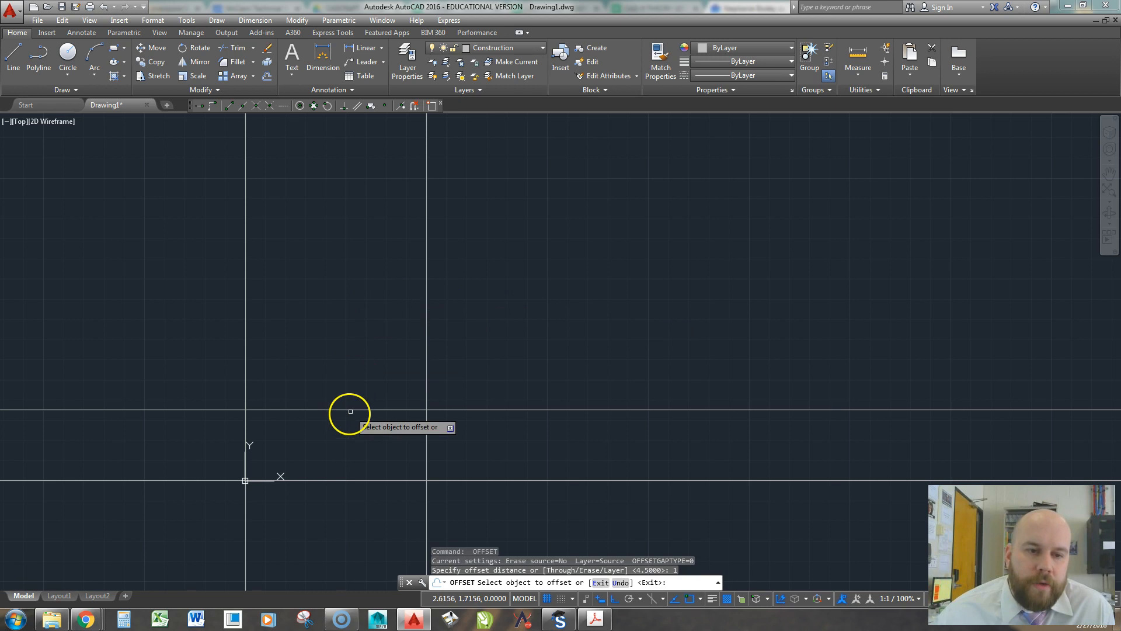
{"action": "left_click", "coordinate": [351, 409]}
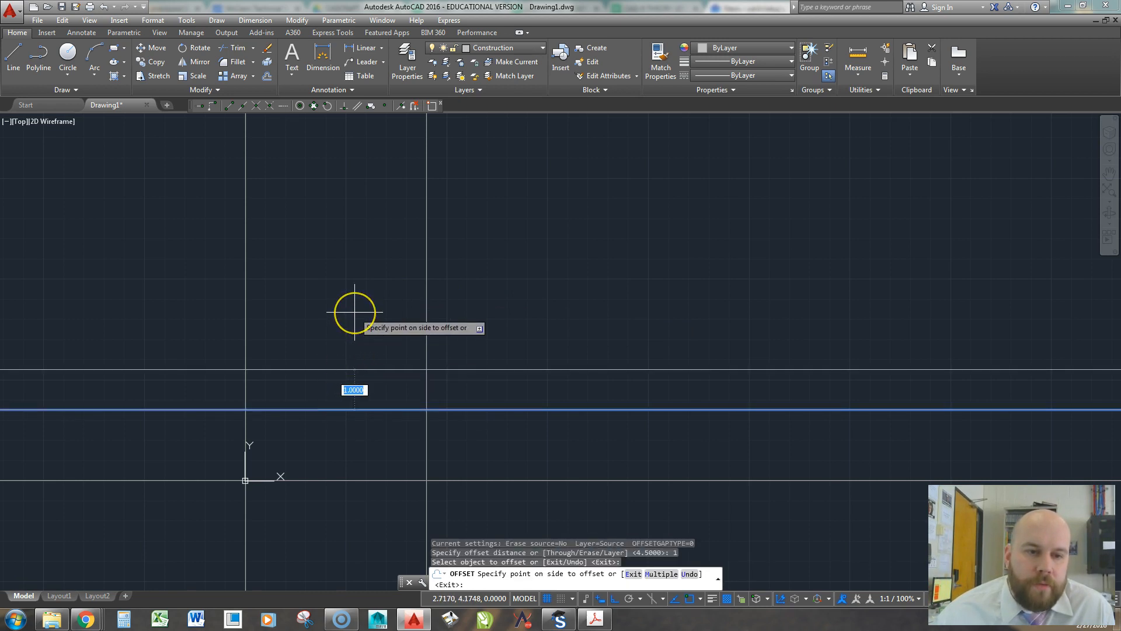
{"action": "left_click", "coordinate": [354, 314]}
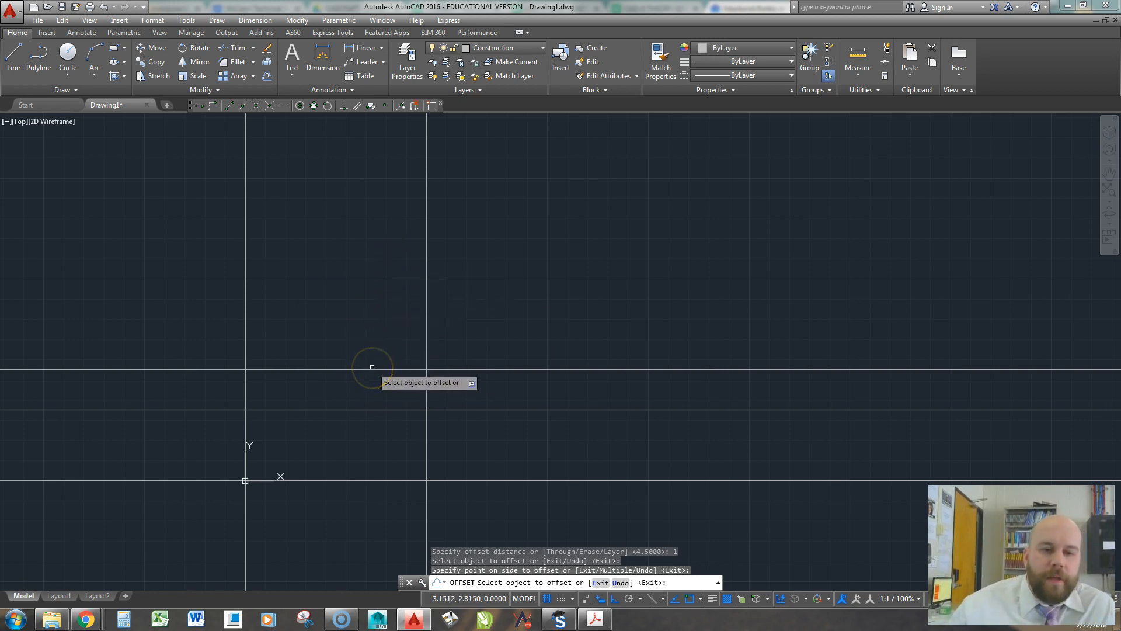
Step: Offset the uppermost horizontal construction line 2.5 upward to mark the top view's depth
{"action": "key", "text": "Return"}
{"action": "key", "text": "Return"}
{"action": "key", "text": "Return"}
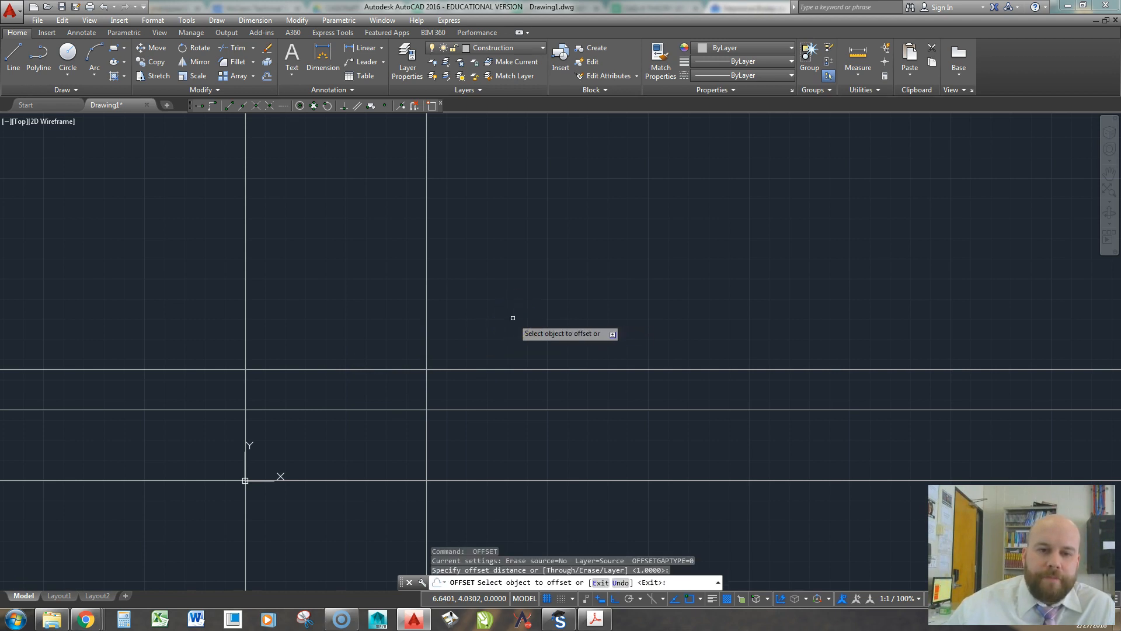
{"action": "left_click", "coordinate": [395, 369]}
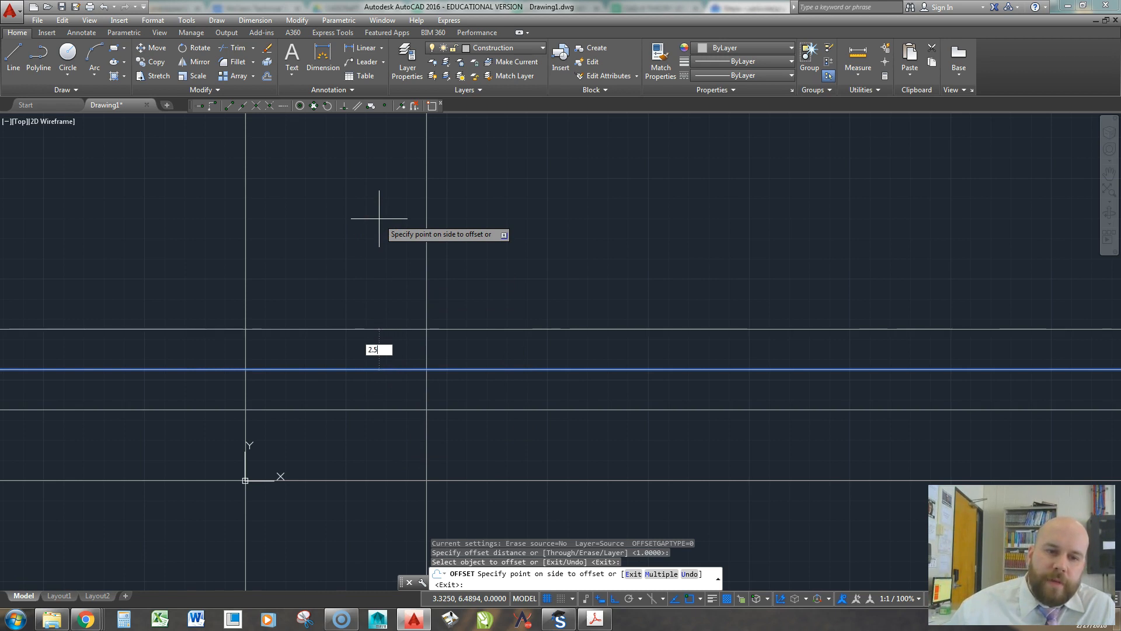
{"action": "type", "text": "2.5"}
{"action": "key", "text": "Return"}
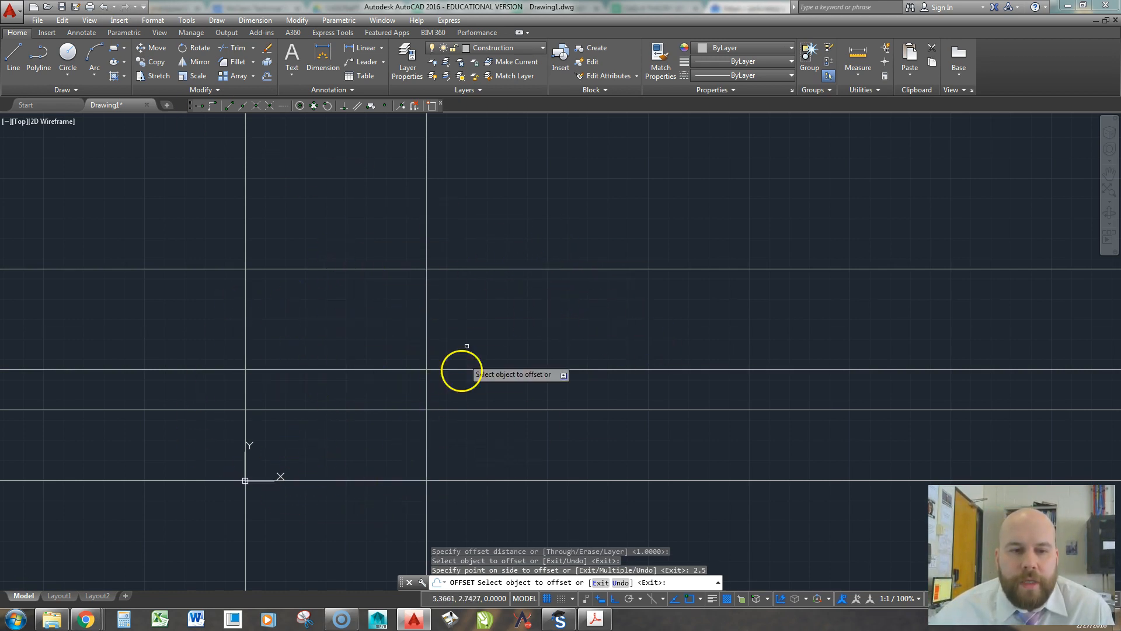
Step: Make Object the current layer and end the Offset command
{"action": "left_click", "coordinate": [513, 49]}
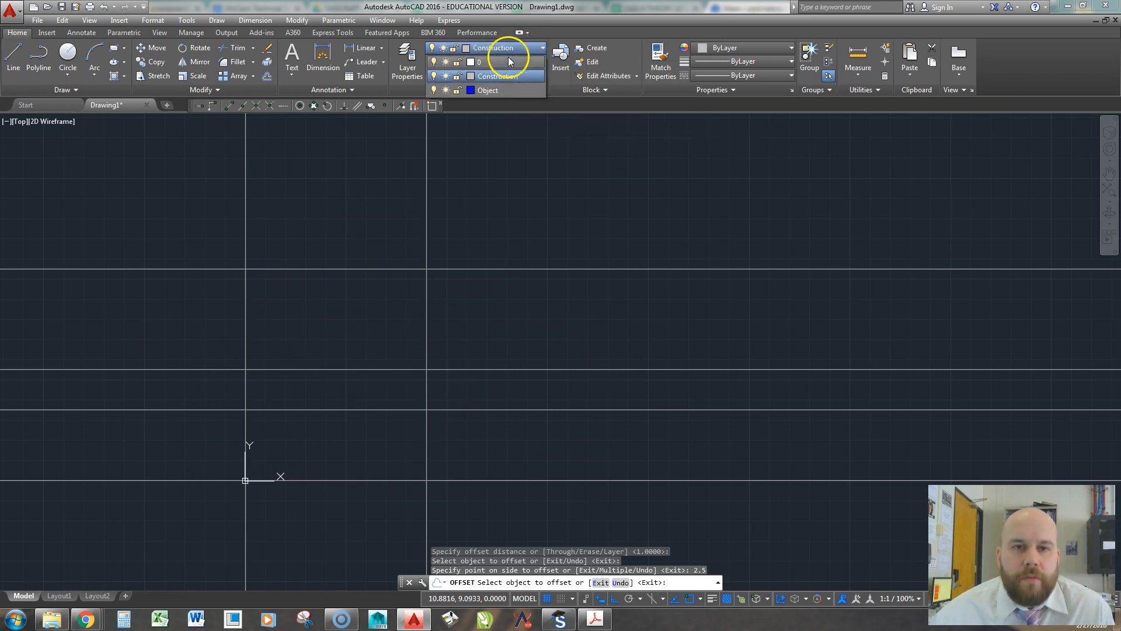
{"action": "left_click", "coordinate": [495, 93]}
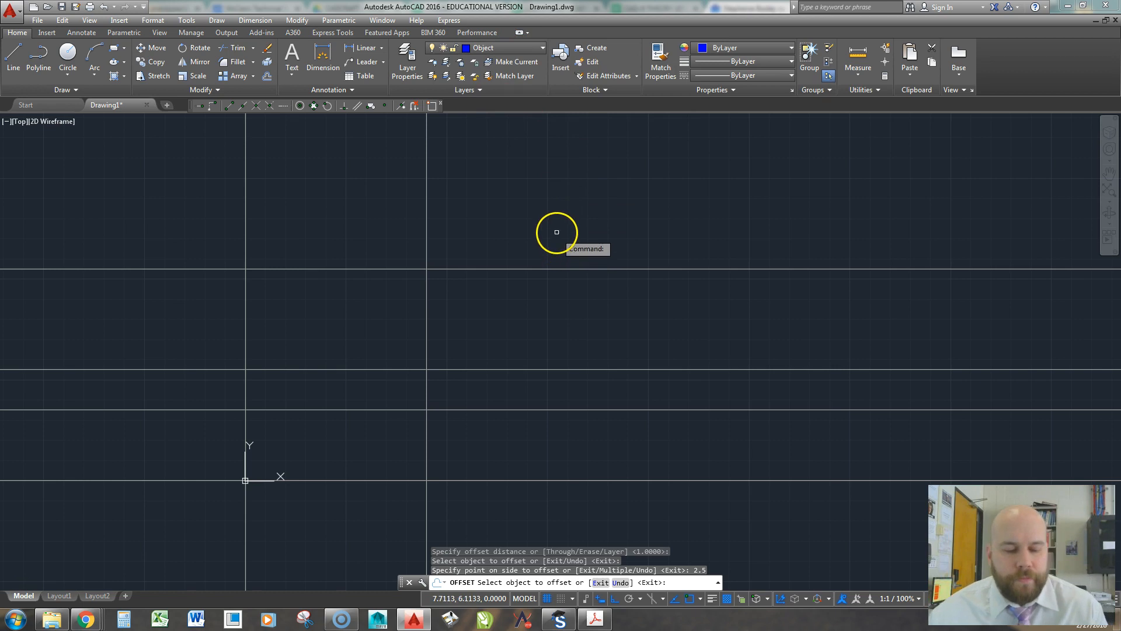
{"action": "key", "text": "Escape"}
{"action": "key", "text": "Escape"}
{"action": "key", "text": "Escape"}
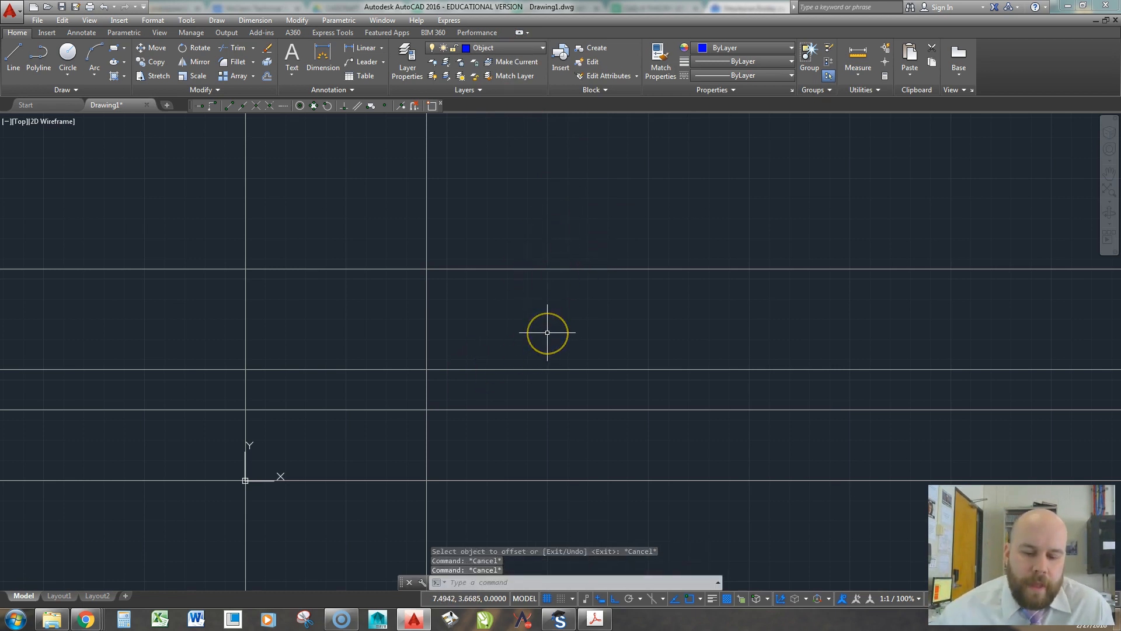
Step: Draw the front view's 4.5 by 1.75 rectangular outline with Line, snapping to the construction line intersections from the origin
{"action": "type", "text": "l"}
{"action": "key", "text": "Return"}
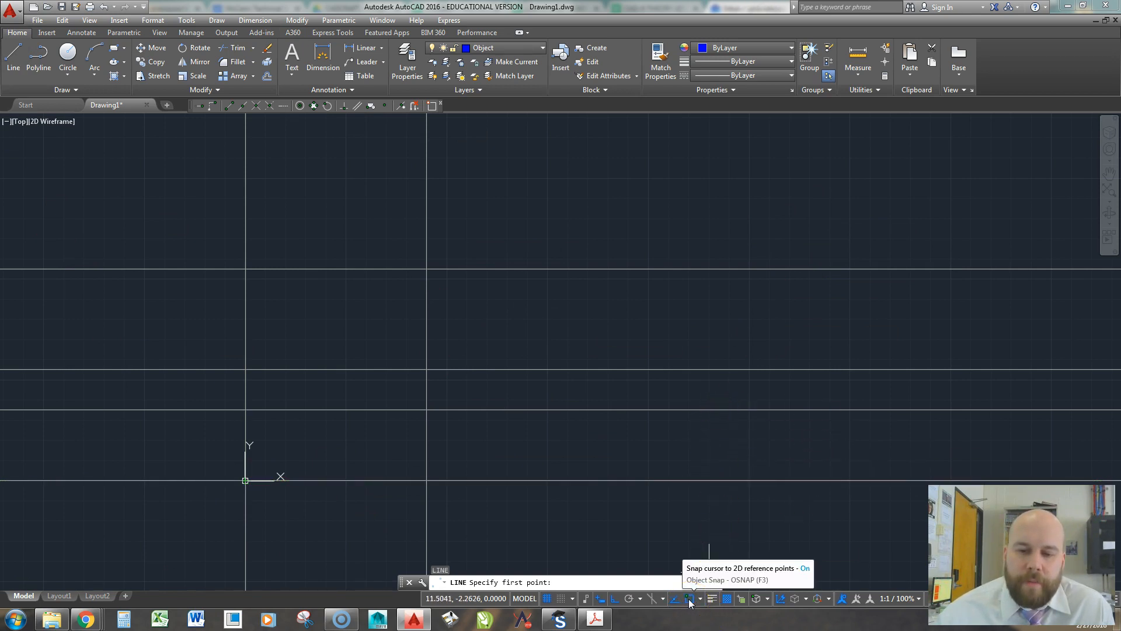
{"action": "scroll", "coordinate": [226, 472], "scroll_direction": "up", "scroll_amount": 4}
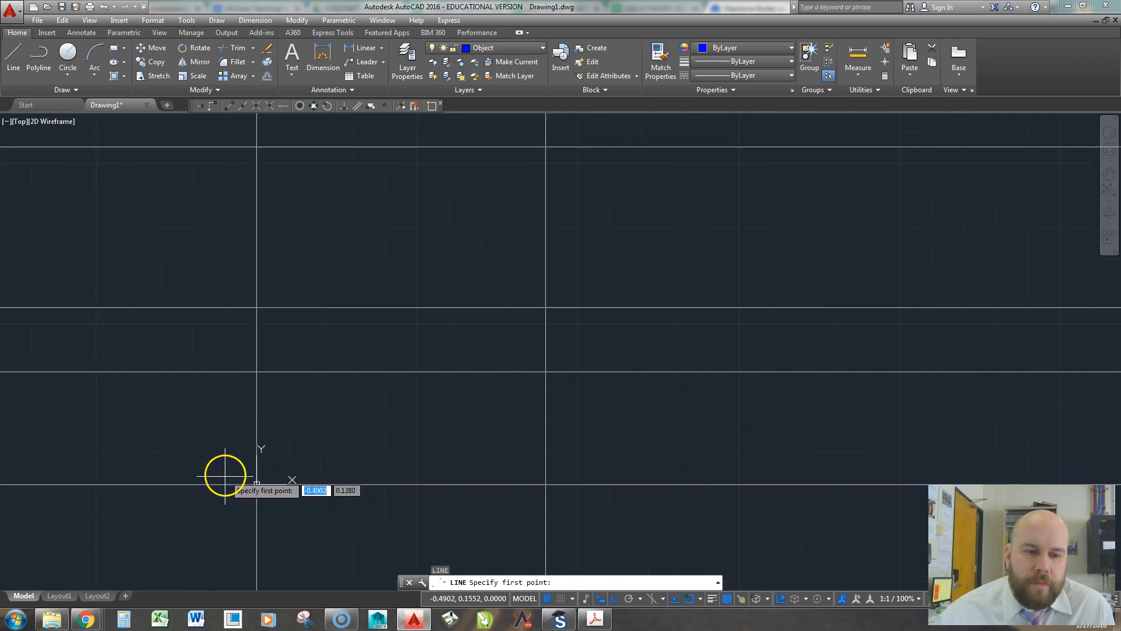
{"action": "mouse_move", "coordinate": [414, 478]}
{"action": "middle_mouse_down"}
{"action": "mouse_move", "coordinate": [493, 450]}
{"action": "mouse_move", "coordinate": [466, 437]}
{"action": "middle_mouse_up"}
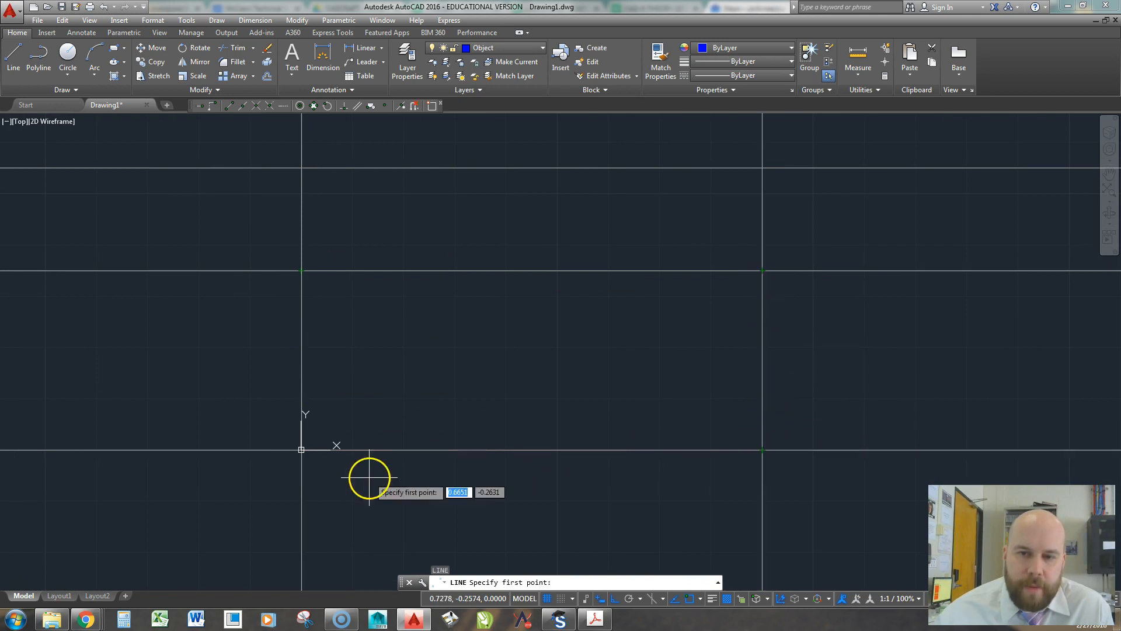
{"action": "left_click", "coordinate": [302, 449]}
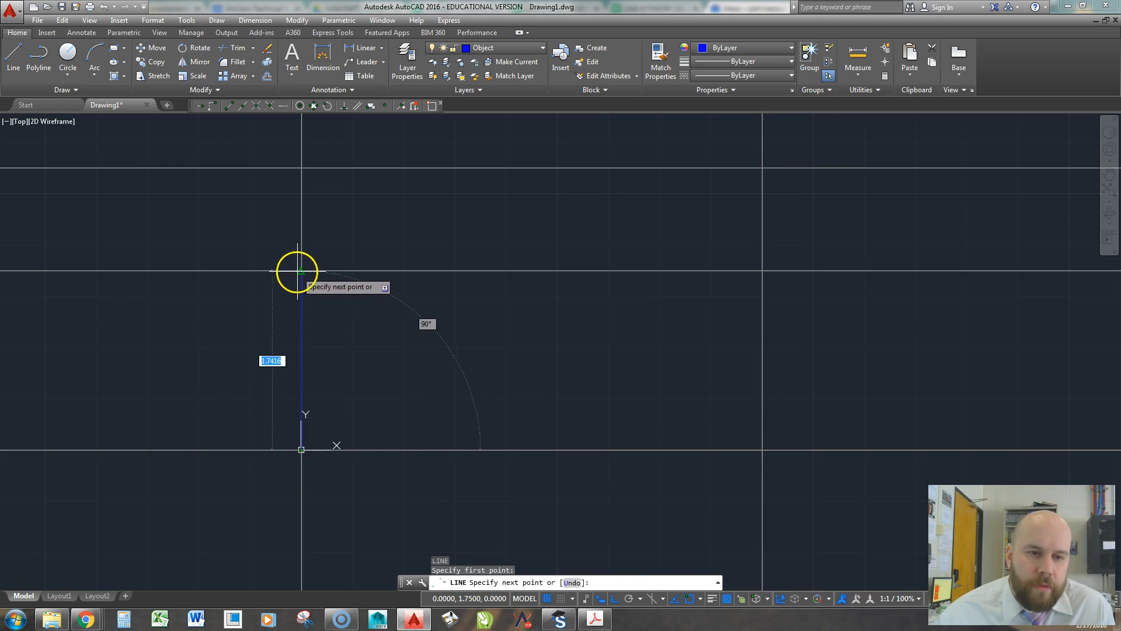
{"action": "left_click", "coordinate": [301, 271]}
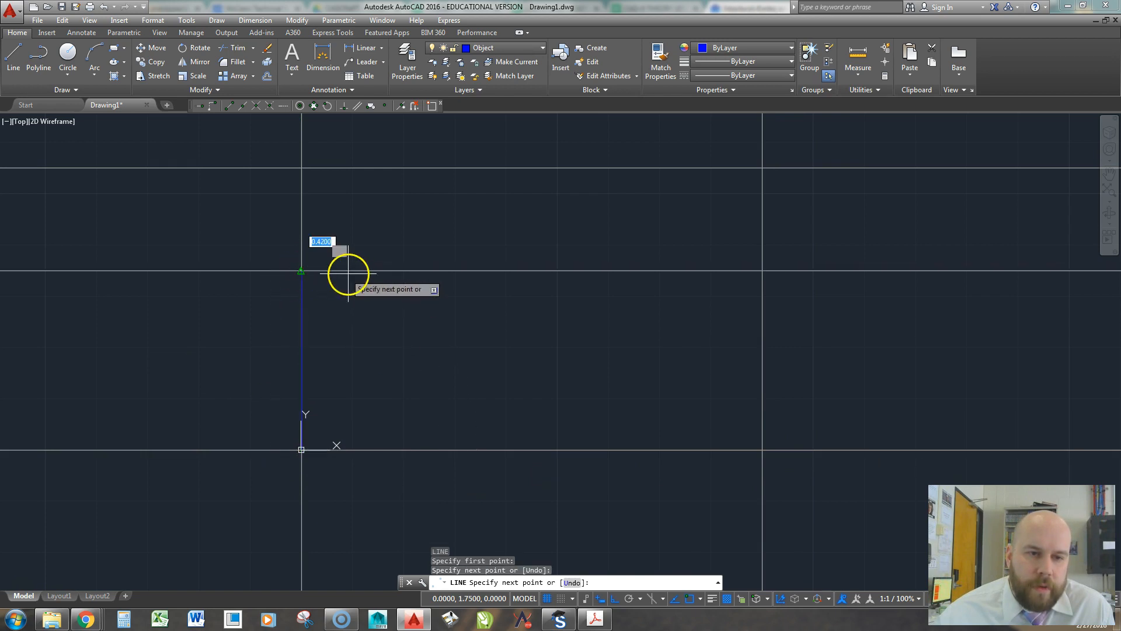
{"action": "left_click", "coordinate": [762, 270]}
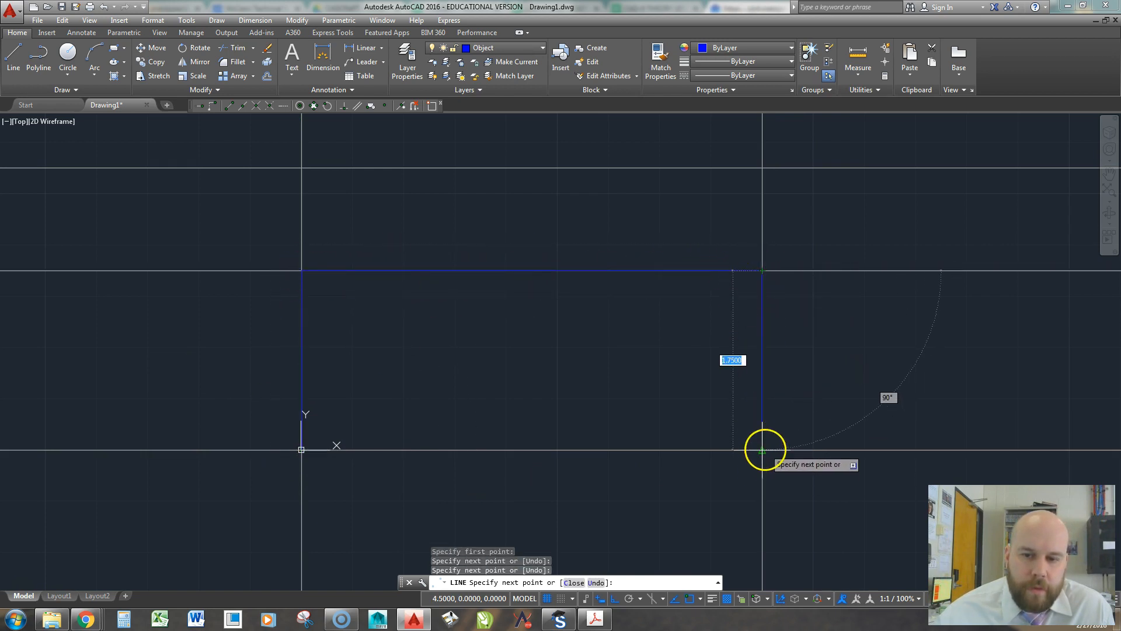
{"action": "left_click", "coordinate": [762, 450]}
{"action": "left_click", "coordinate": [301, 450]}
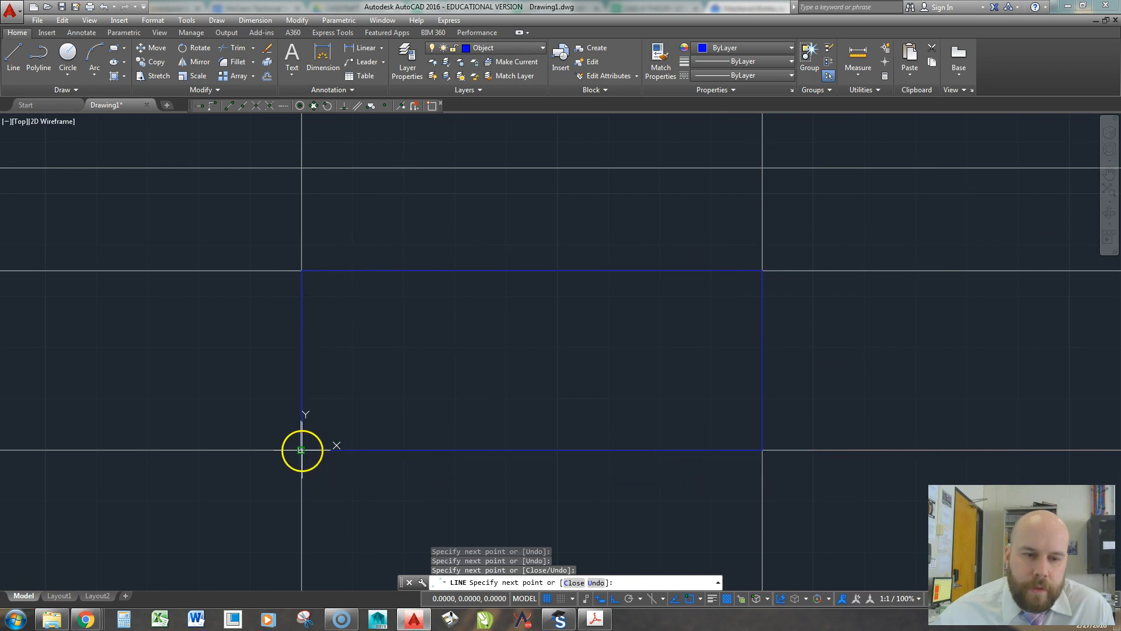
{"action": "key", "text": "Return"}
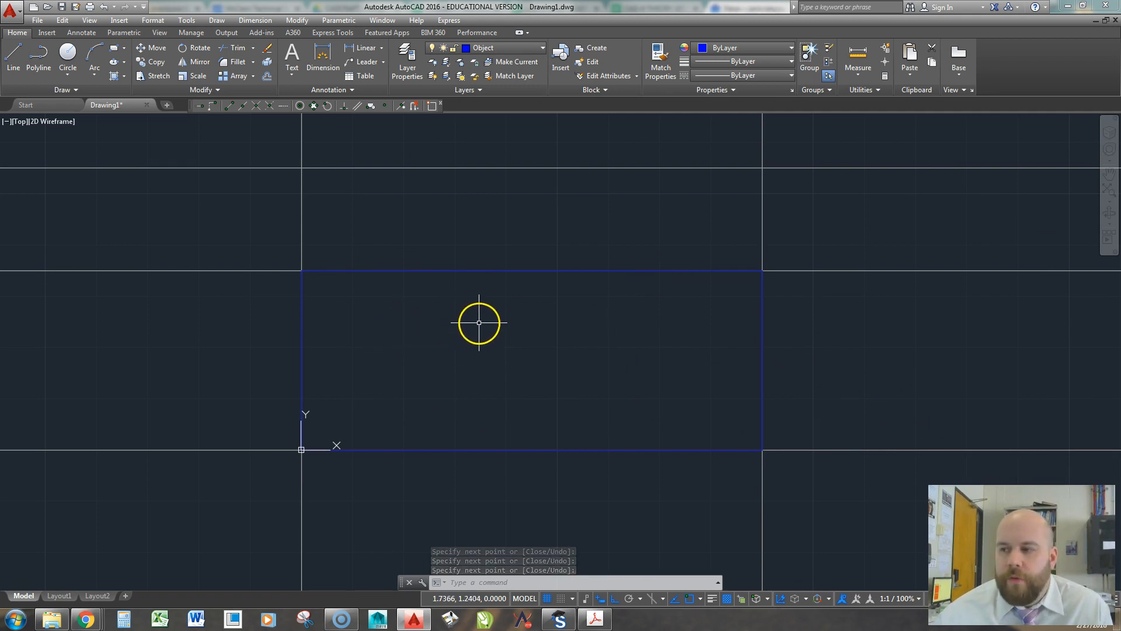
{"action": "middle_click_drag", "start_coordinate": [559, 351], "coordinate": [541, 405]}
{"action": "scroll", "coordinate": [513, 348], "scroll_direction": "up", "scroll_amount": 2}
{"action": "scroll", "coordinate": [519, 284], "scroll_direction": "down", "scroll_amount": 4}
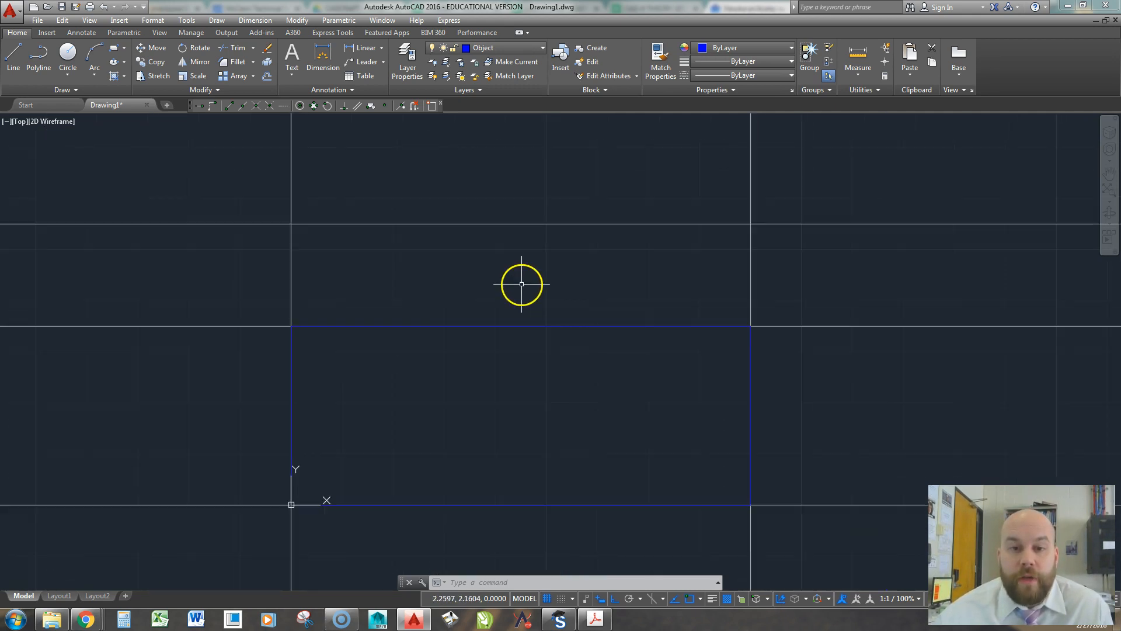
{"action": "middle_click_drag", "start_coordinate": [521, 278], "coordinate": [513, 343]}
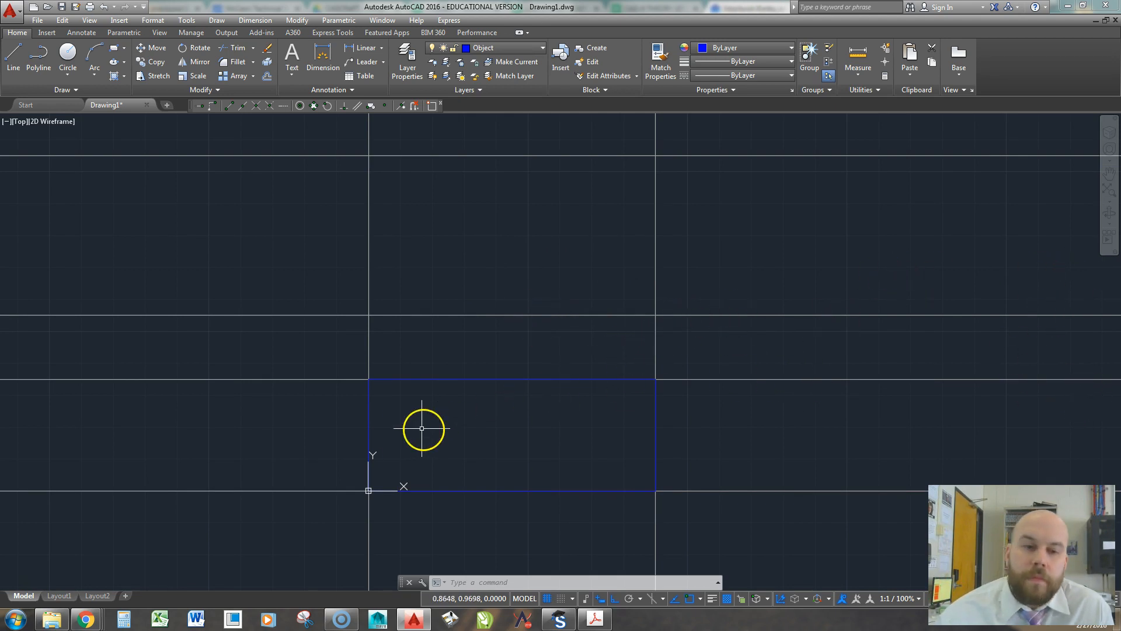
Step: In the Saddle Bracket PDF in Adobe Acrobat Pro, pencil a dashed red line across the traced profile's right upright
{"action": "left_click_drag", "start_coordinate": [1120, 399], "coordinate": [568, 2]}
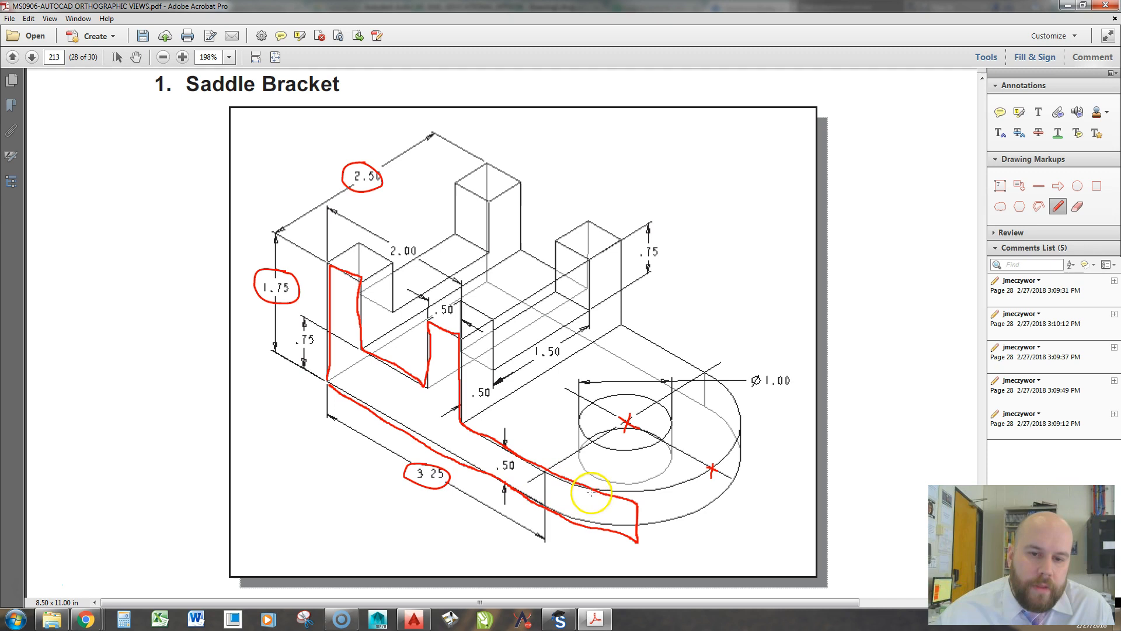
{"action": "left_click", "coordinate": [436, 371]}
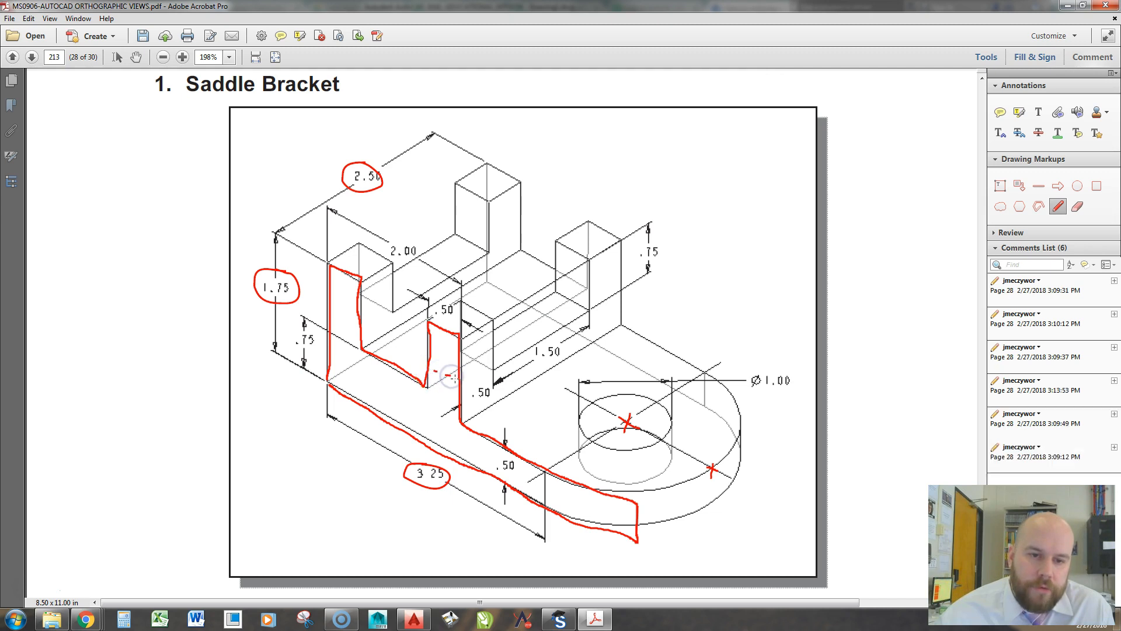
{"action": "left_click", "coordinate": [339, 320]}
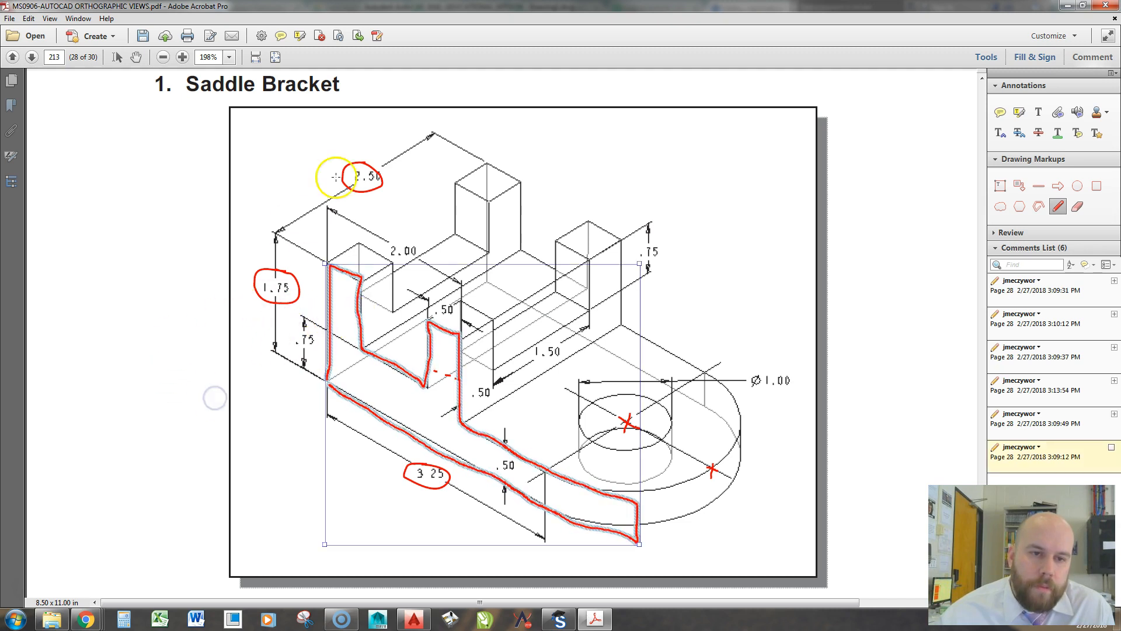
{"action": "left_click", "coordinate": [1041, 206]}
{"action": "left_click", "coordinate": [1060, 207]}
{"action": "left_click", "coordinate": [329, 298]}
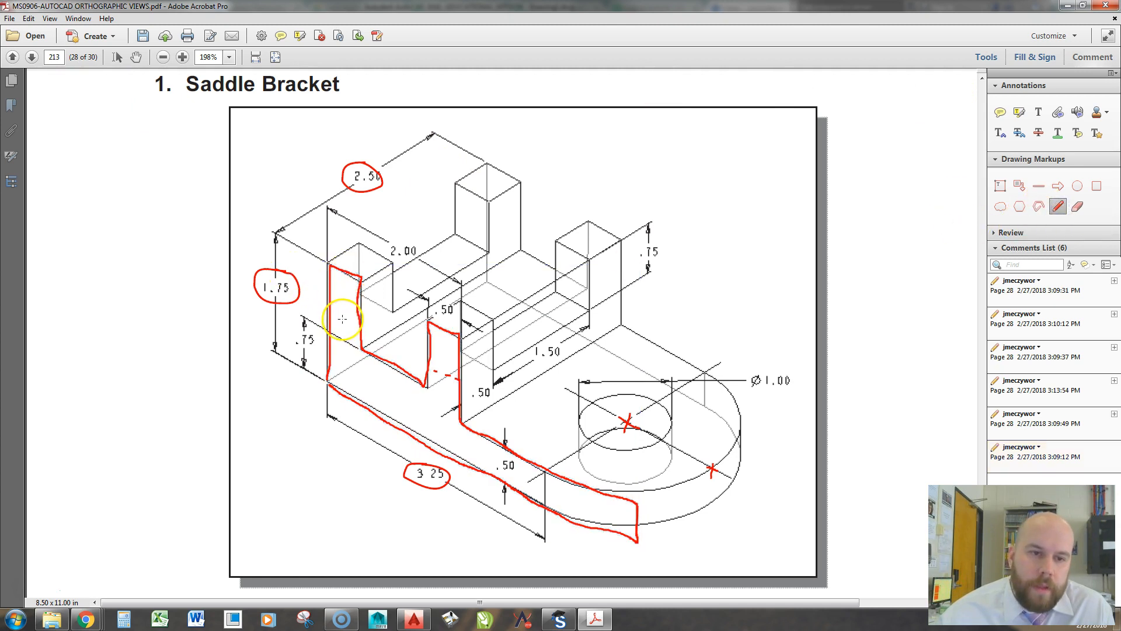
{"action": "left_click", "coordinate": [334, 317]}
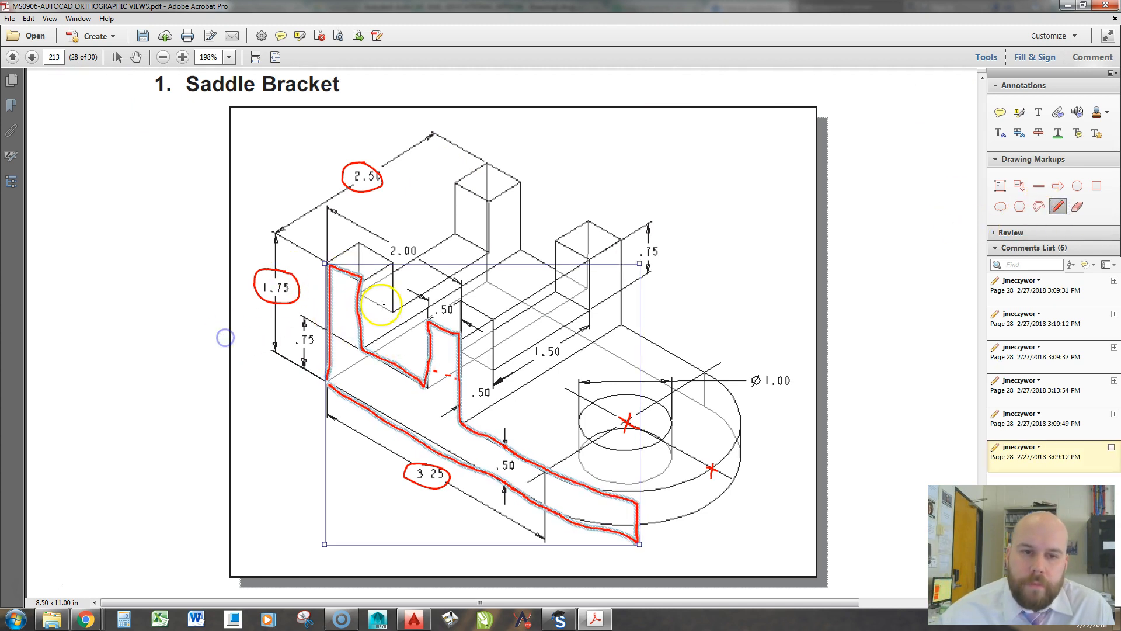
Step: Return to AutoCAD and offset the front view's bottom edge .5 upward, checking the base thickness in the PDF
{"action": "left_click_drag", "start_coordinate": [816, 6], "coordinate": [1120, 222]}
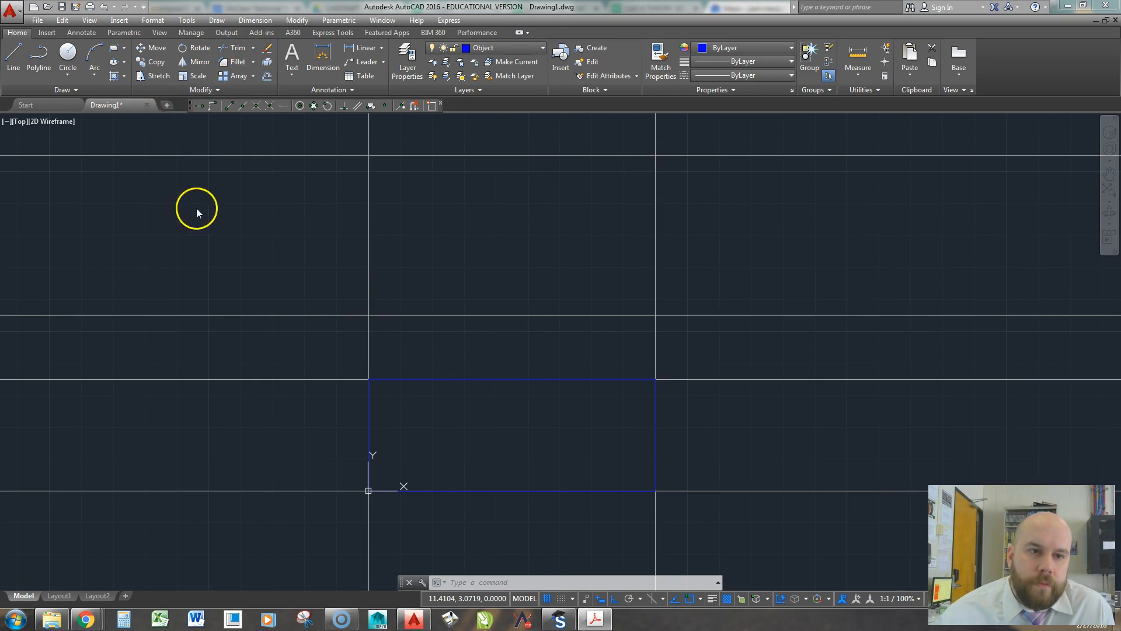
{"action": "type", "text": "o"}
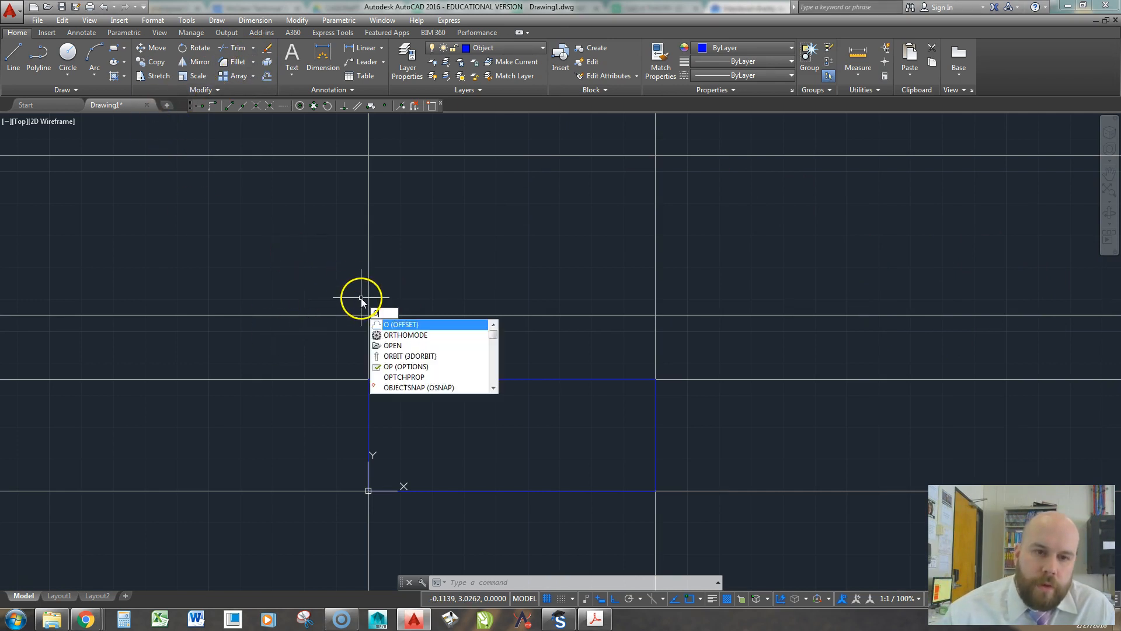
{"action": "key", "text": "Return"}
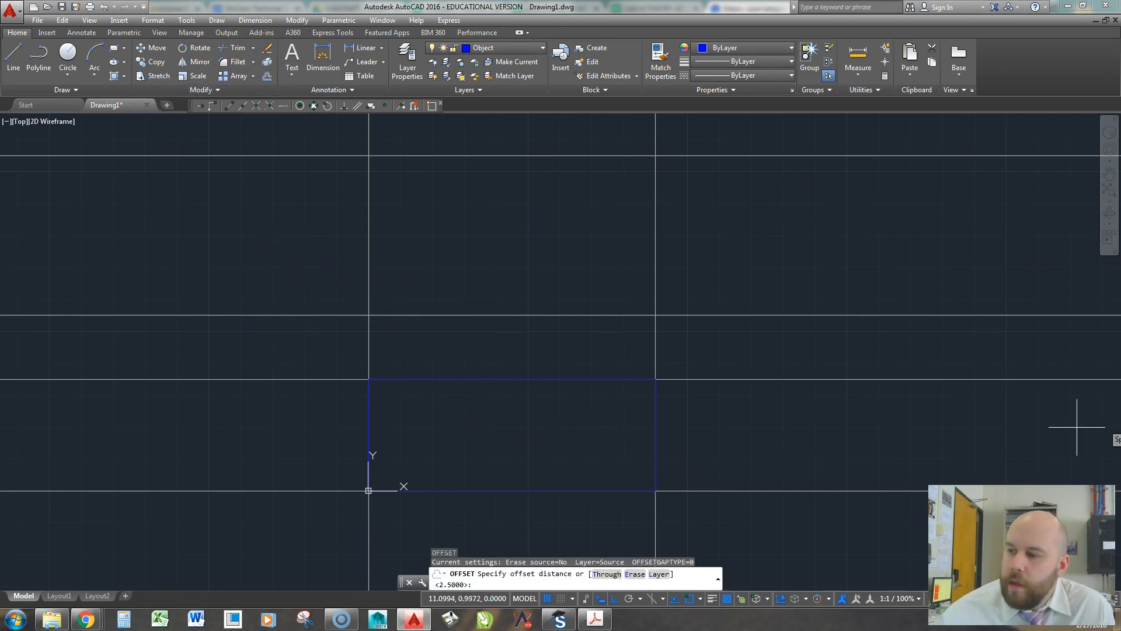
{"action": "left_click", "coordinate": [596, 618]}
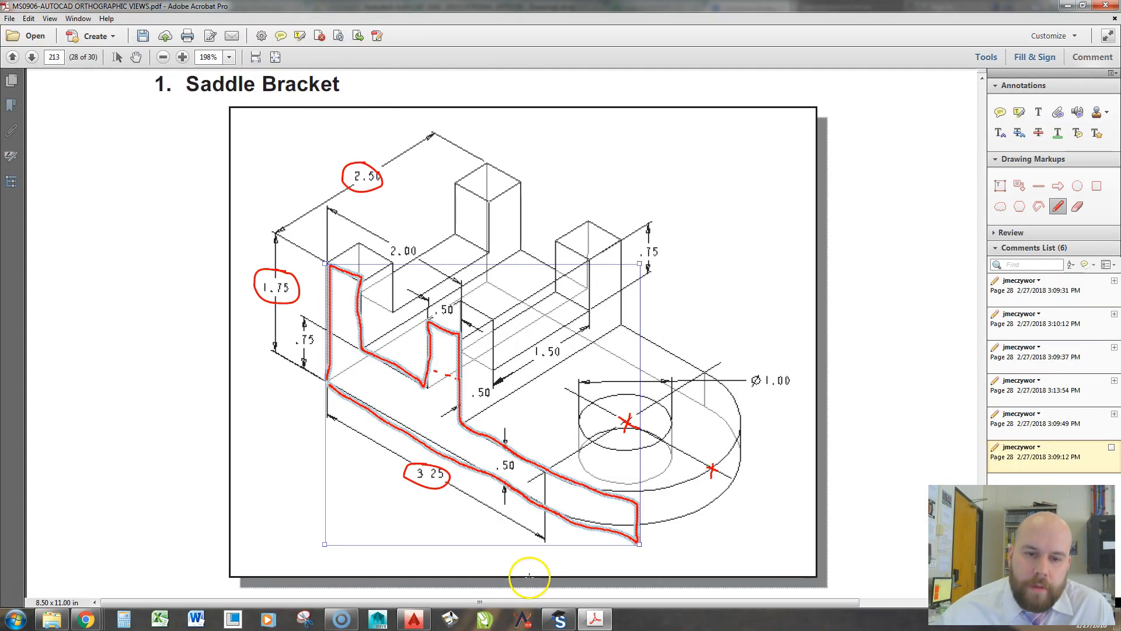
{"action": "left_click", "coordinate": [596, 619]}
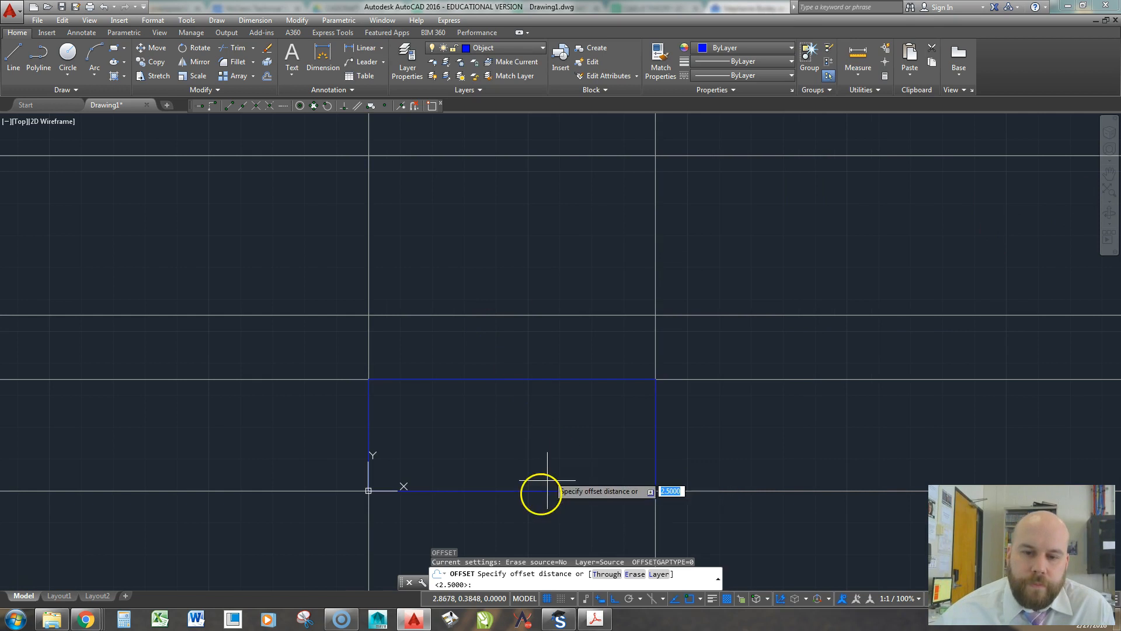
{"action": "type", "text": ".5"}
{"action": "key", "text": "Return"}
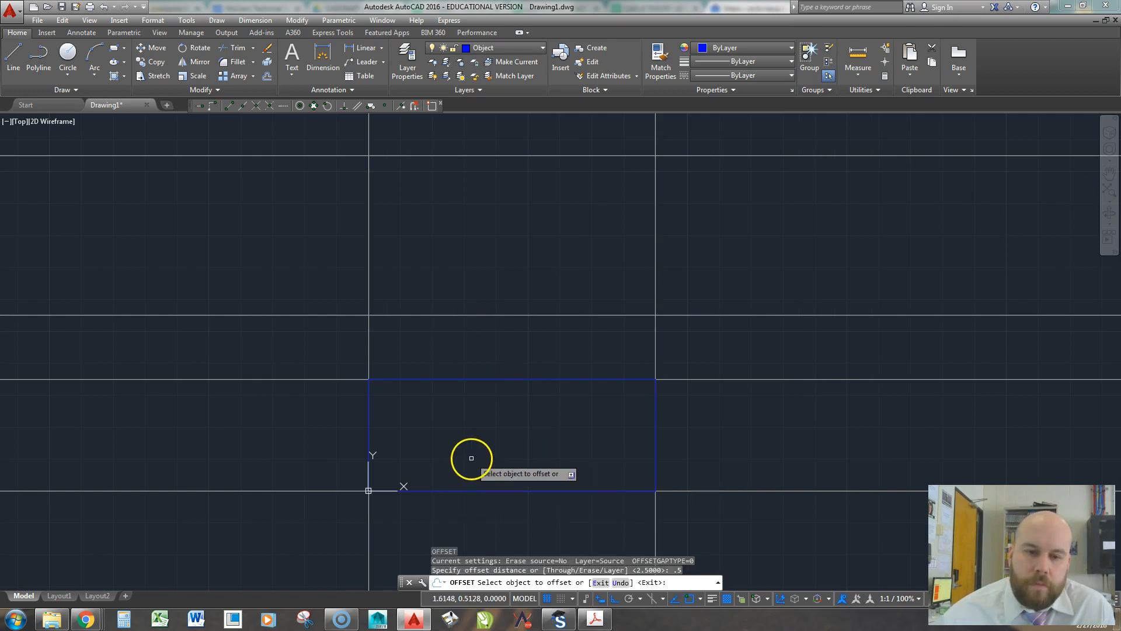
{"action": "left_click", "coordinate": [497, 492]}
{"action": "left_click", "coordinate": [506, 418]}
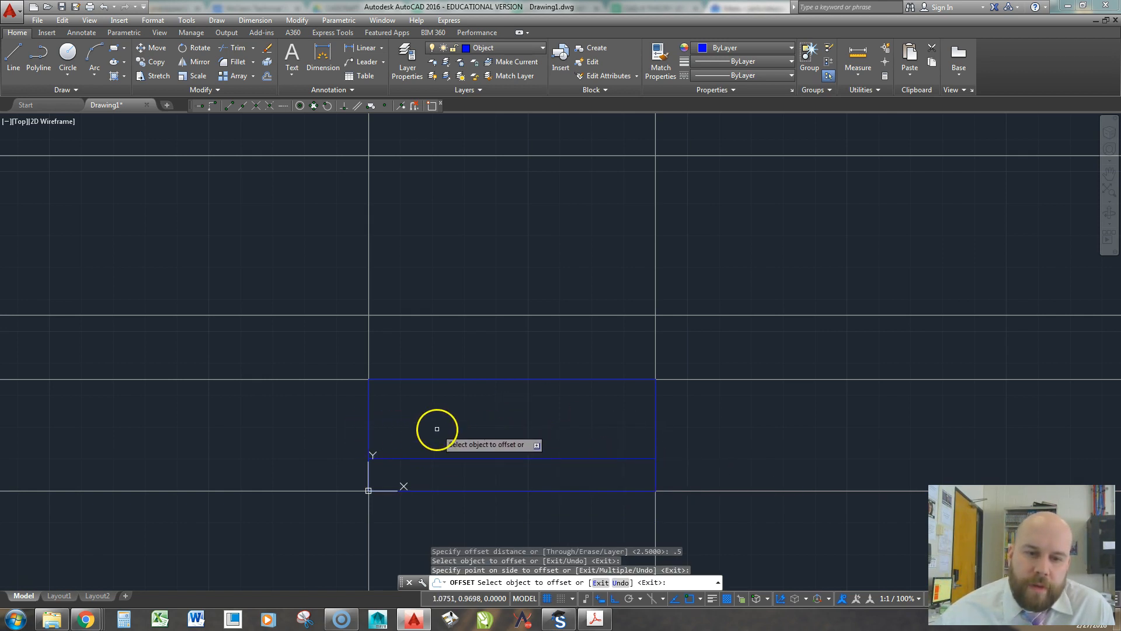
Step: Offset the front view's bottom edge .75 upward
{"action": "left_click", "coordinate": [434, 492]}
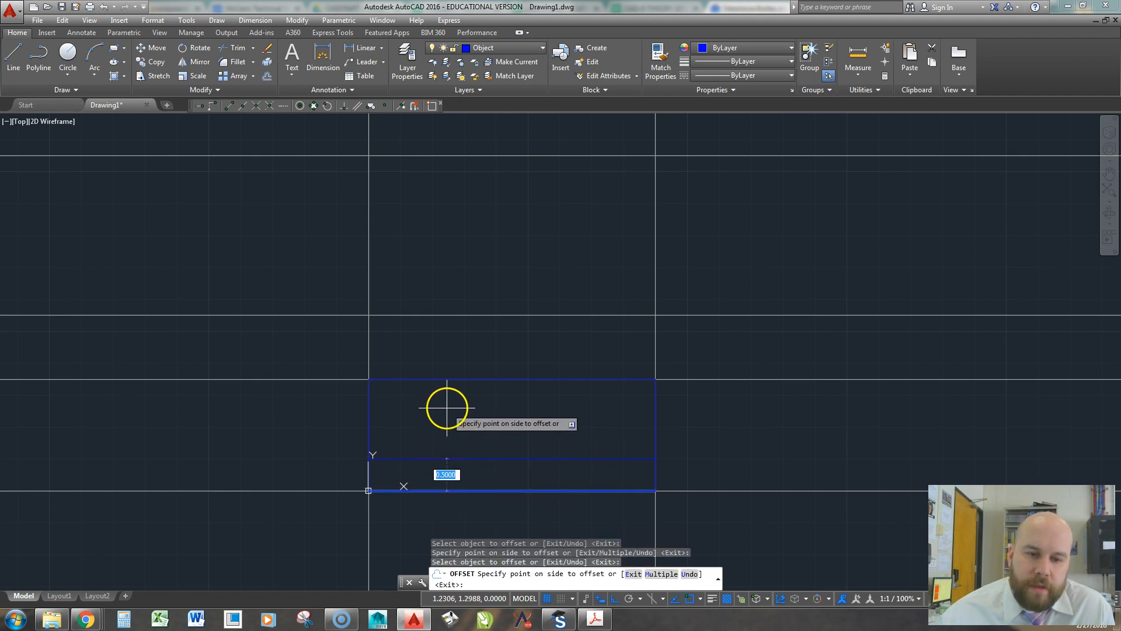
{"action": "type", "text": ".75"}
{"action": "key", "text": "Return"}
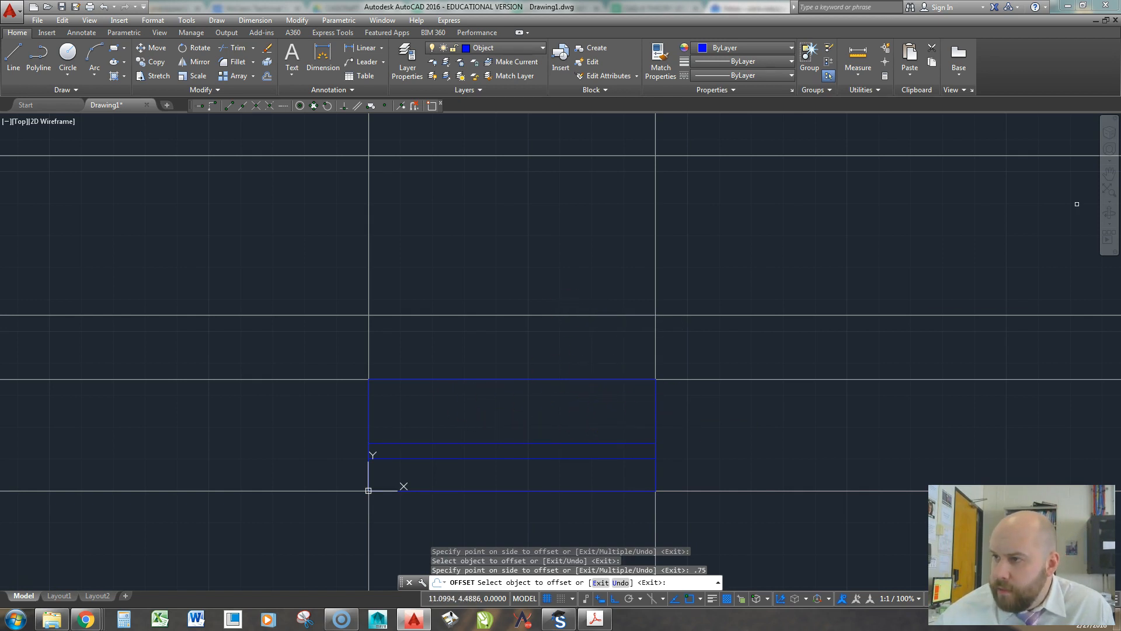
Step: Check the upright's width in the Saddle Bracket PDF, then return to AutoCAD and offset the front view's left edge .5 inward
{"action": "key", "text": "alt+Tab"}
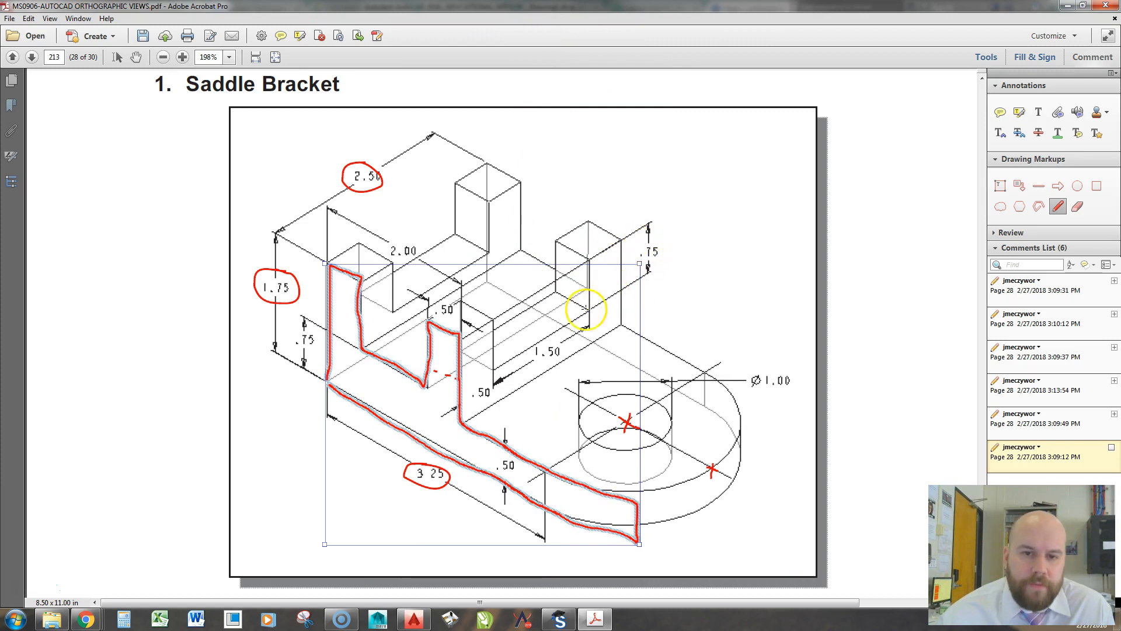
{"action": "key", "text": "alt+Tab"}
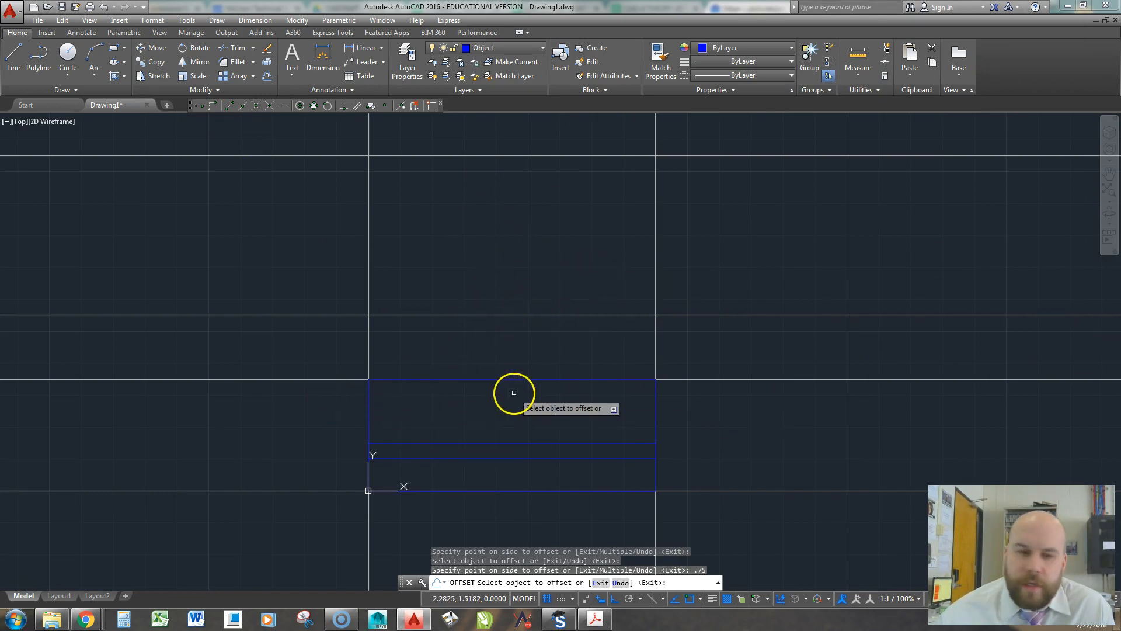
{"action": "left_click", "coordinate": [369, 405]}
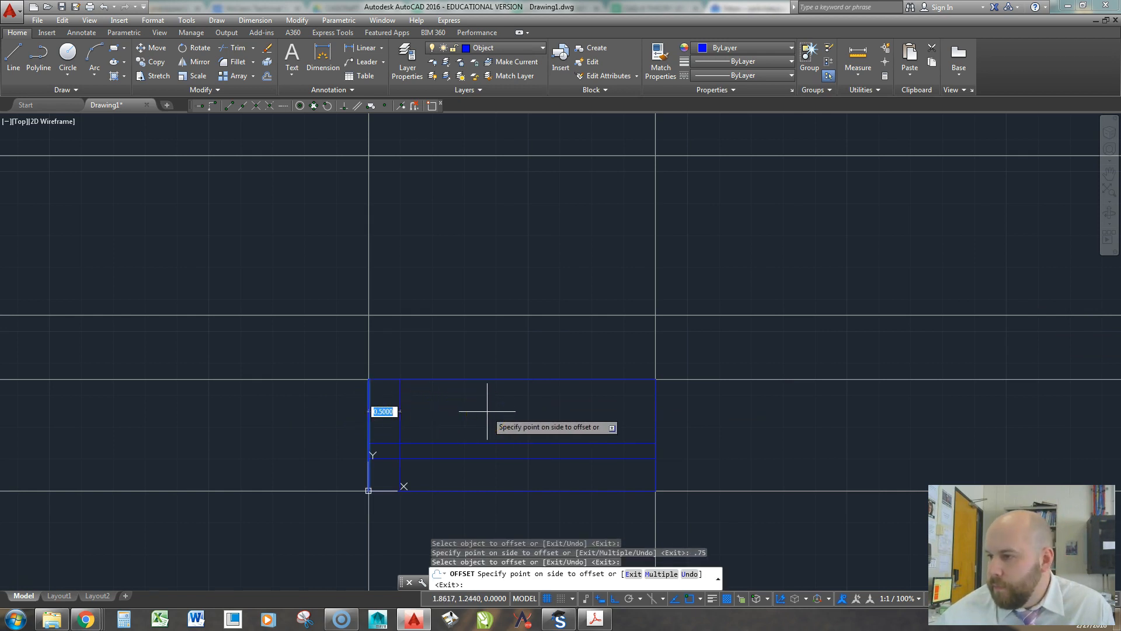
{"action": "type", "text": ".5"}
{"action": "key", "text": "Return"}
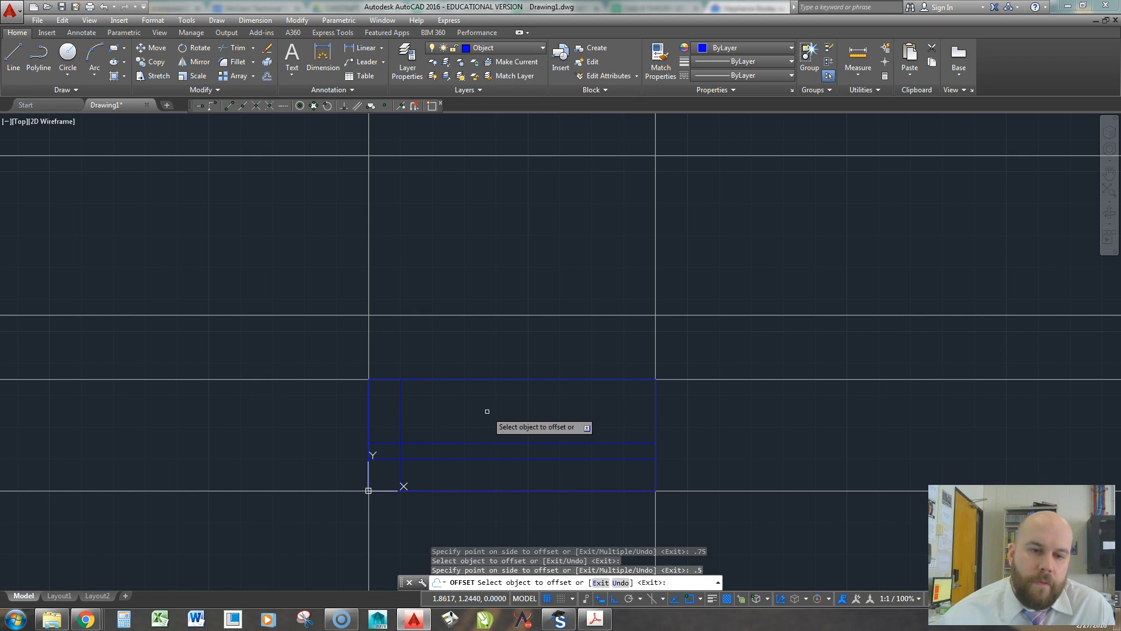
Step: Checking the PDF dimensions, offset the left upright's inner edge 1 to the right and that new line another .5, ending Offset
{"action": "left_click", "coordinate": [400, 419]}
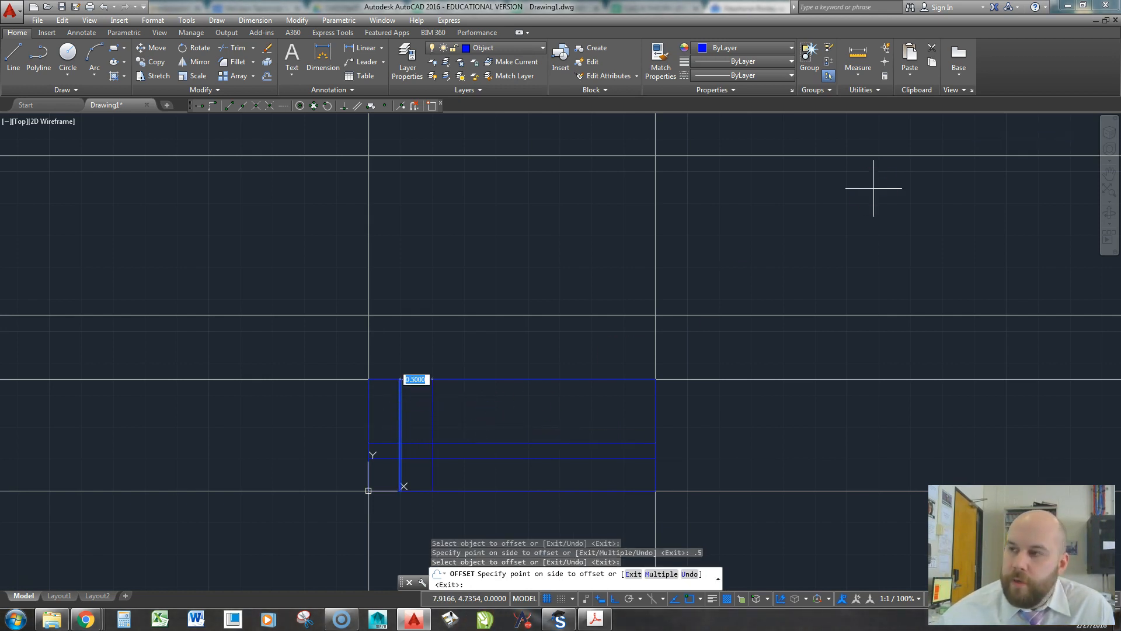
{"action": "key", "text": "alt+Tab"}
{"action": "left_click_drag", "start_coordinate": [859, 15], "coordinate": [859, 6]}
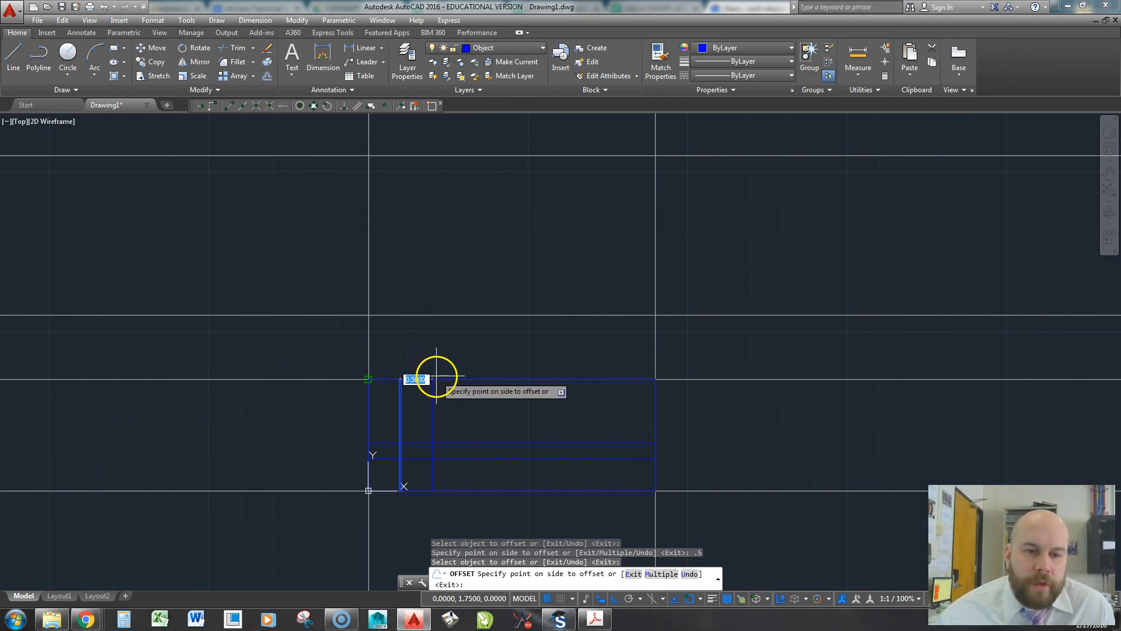
{"action": "key", "text": "Return"}
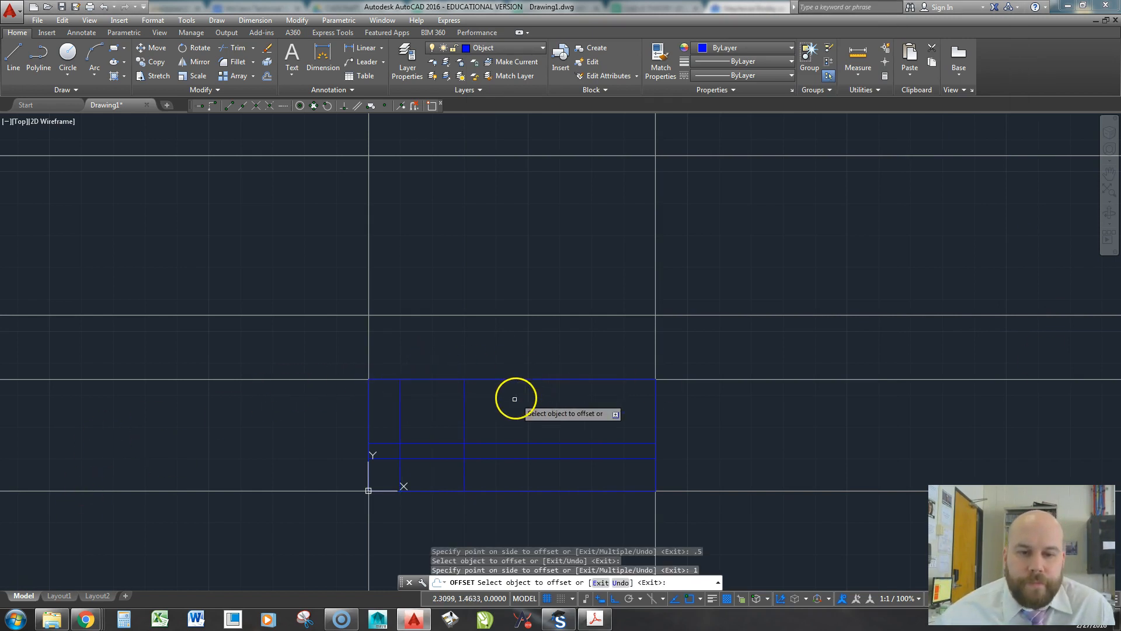
{"action": "left_click", "coordinate": [465, 404]}
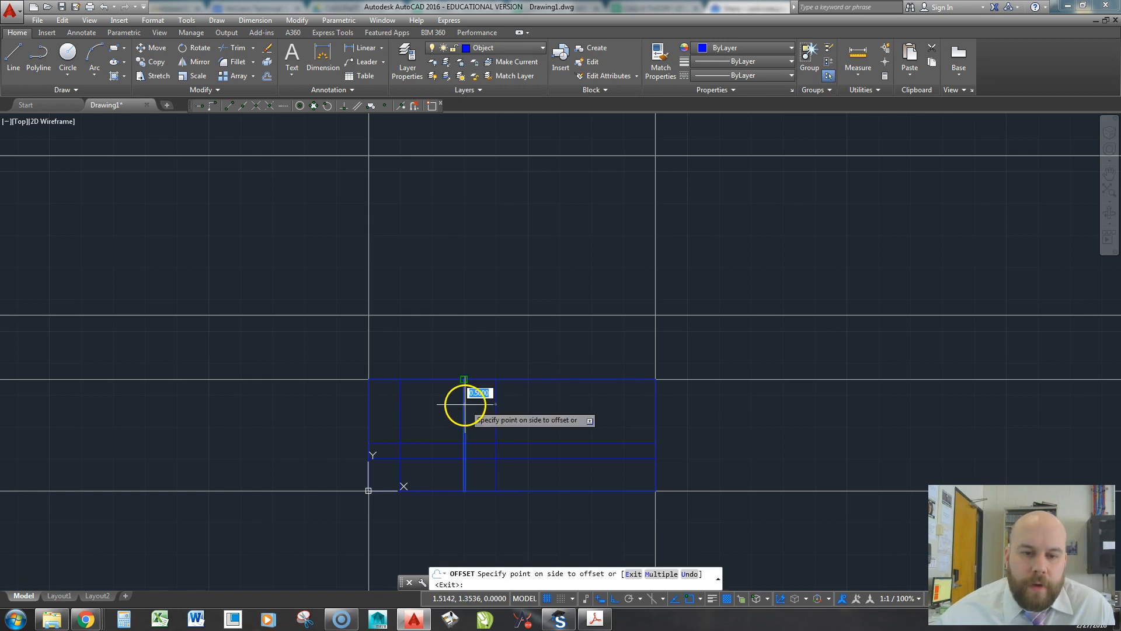
{"action": "left_click", "coordinate": [539, 400]}
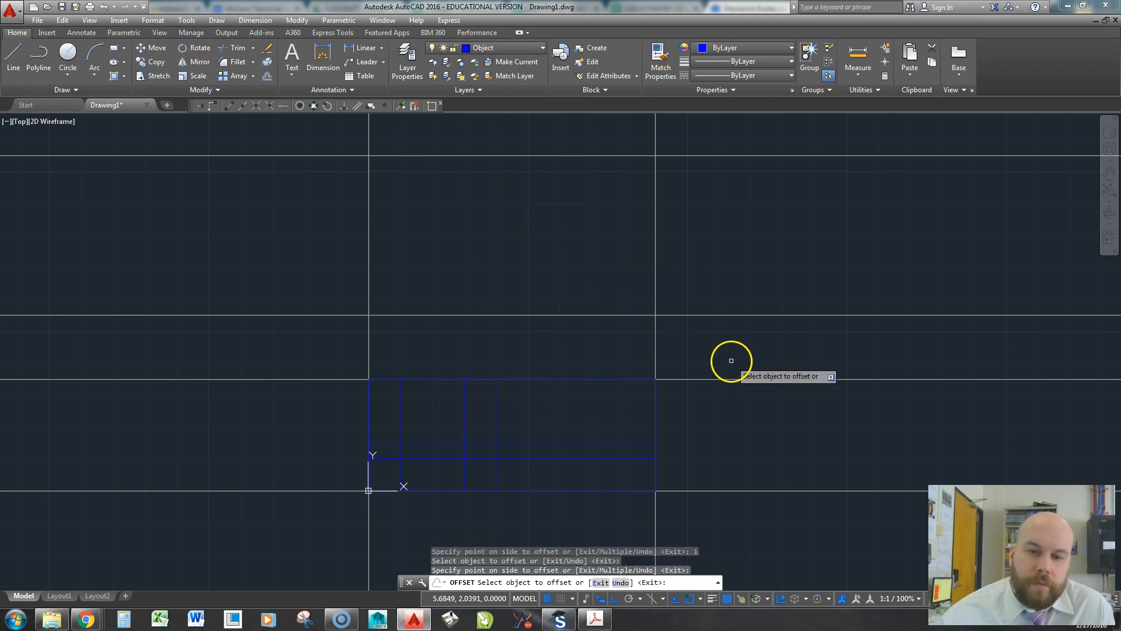
{"action": "key", "text": "Return"}
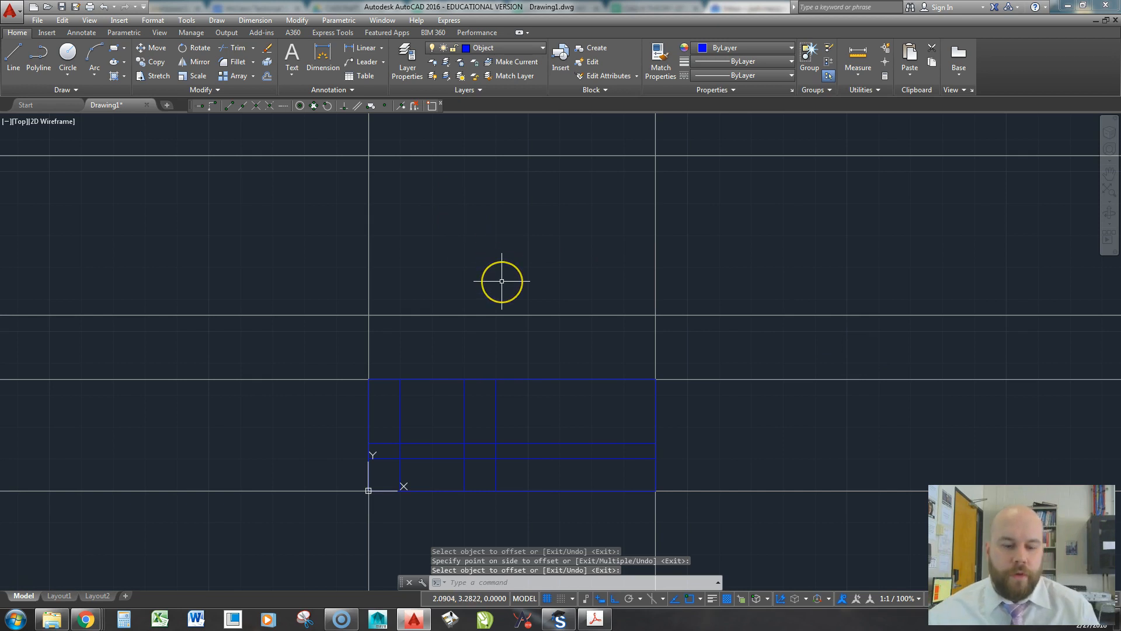
Step: Using all front view lines as cutting edges, trim the horizontal lines inside the left upright and its inner edge below the notch floor
{"action": "type", "text": "tr"}
{"action": "key", "text": "Return"}
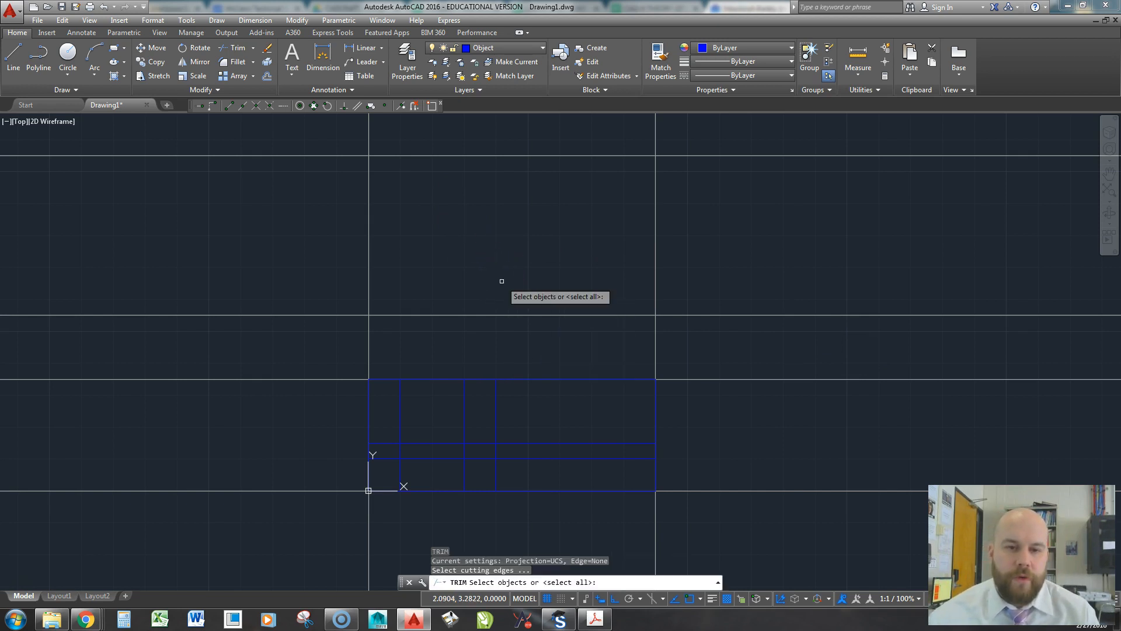
{"action": "left_click", "coordinate": [328, 339]}
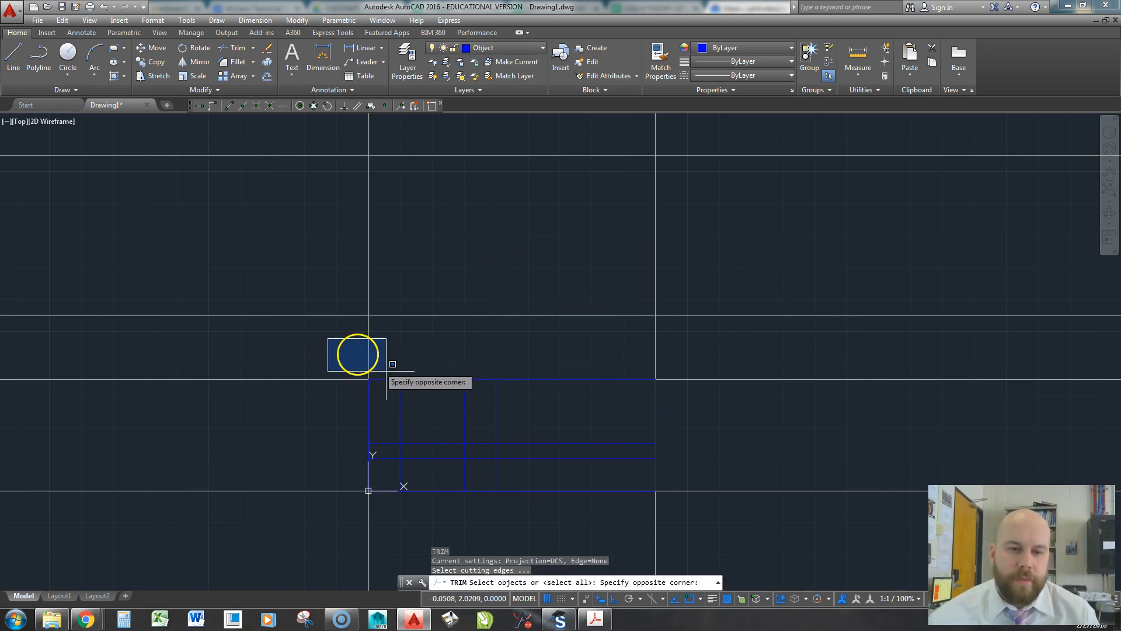
{"action": "left_click", "coordinate": [724, 538]}
{"action": "key", "text": "Return"}
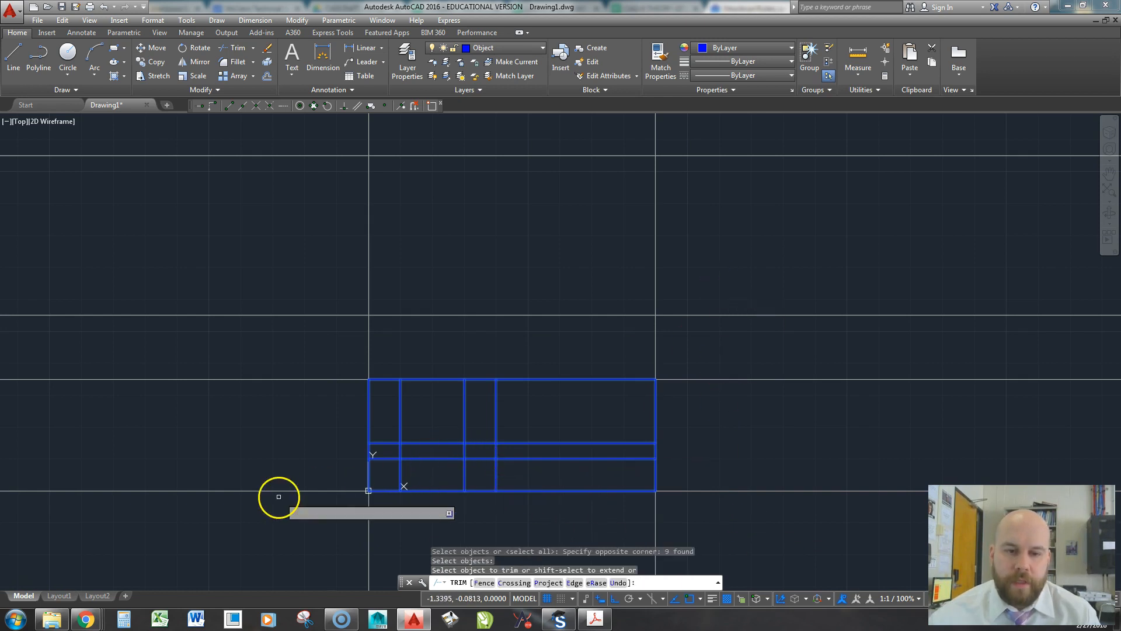
{"action": "left_click", "coordinate": [384, 459]}
{"action": "left_click", "coordinate": [381, 444]}
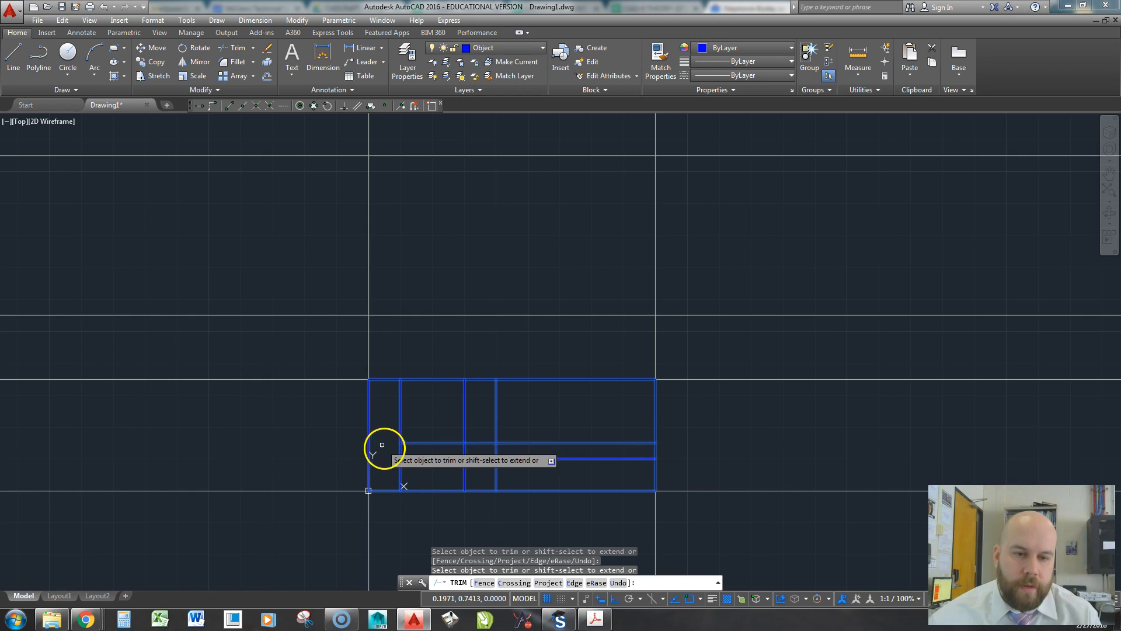
{"action": "left_click", "coordinate": [398, 472]}
{"action": "left_click", "coordinate": [399, 454]}
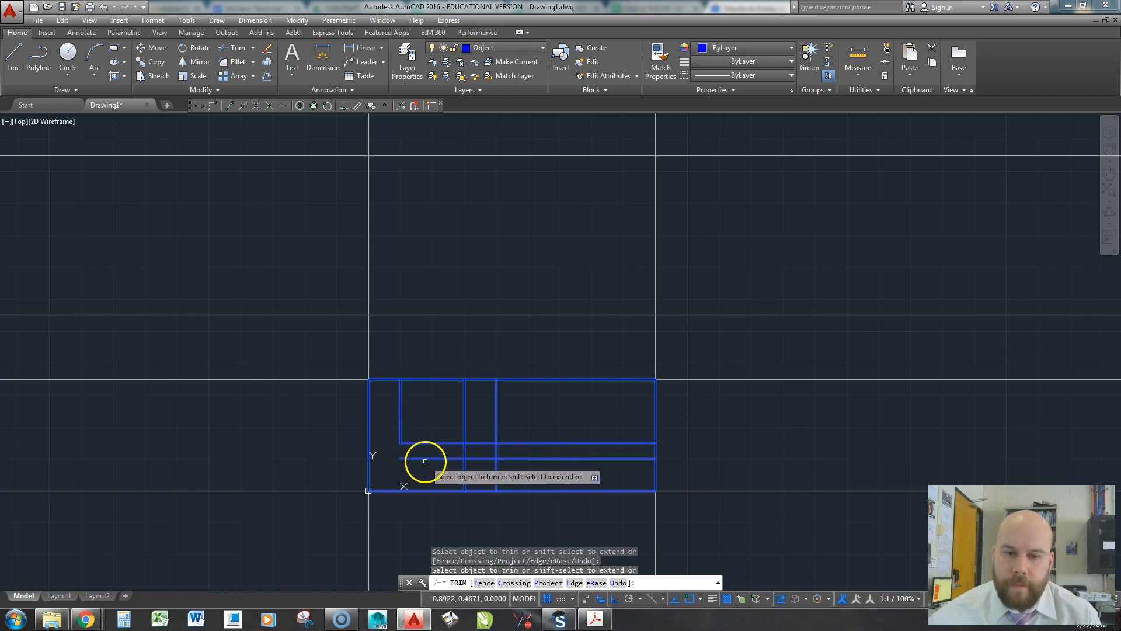
Step: Trim the leftover segments below the notch, inside and beneath the right upright, and the .75-high line over the base extension
{"action": "left_click", "coordinate": [429, 460]}
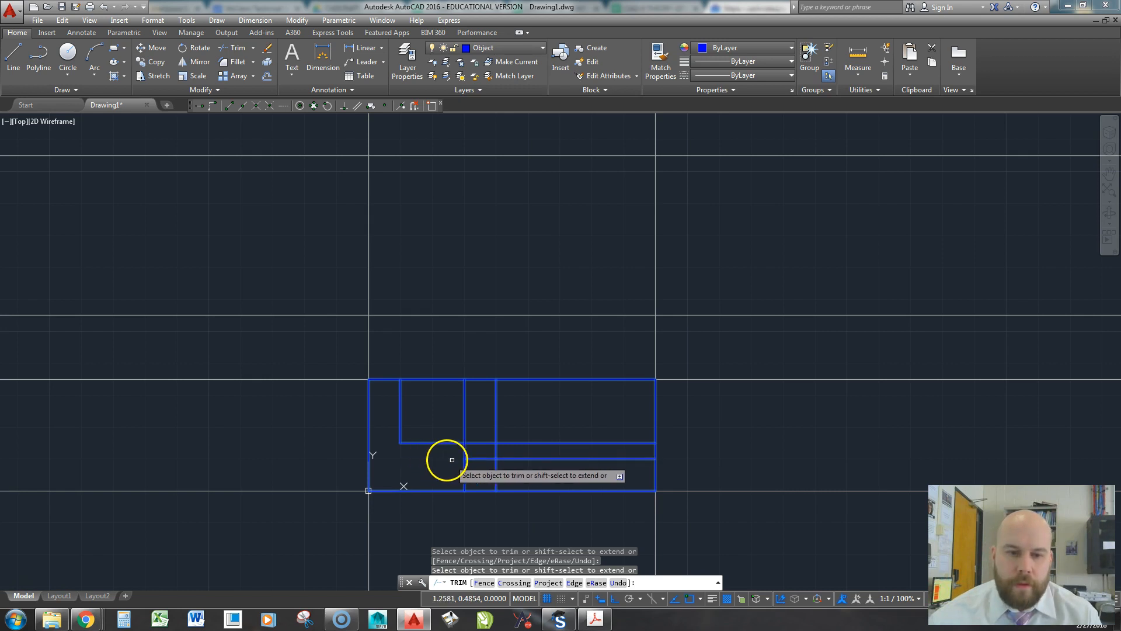
{"action": "left_click", "coordinate": [463, 468]}
{"action": "left_click", "coordinate": [463, 452]}
{"action": "left_click", "coordinate": [472, 459]}
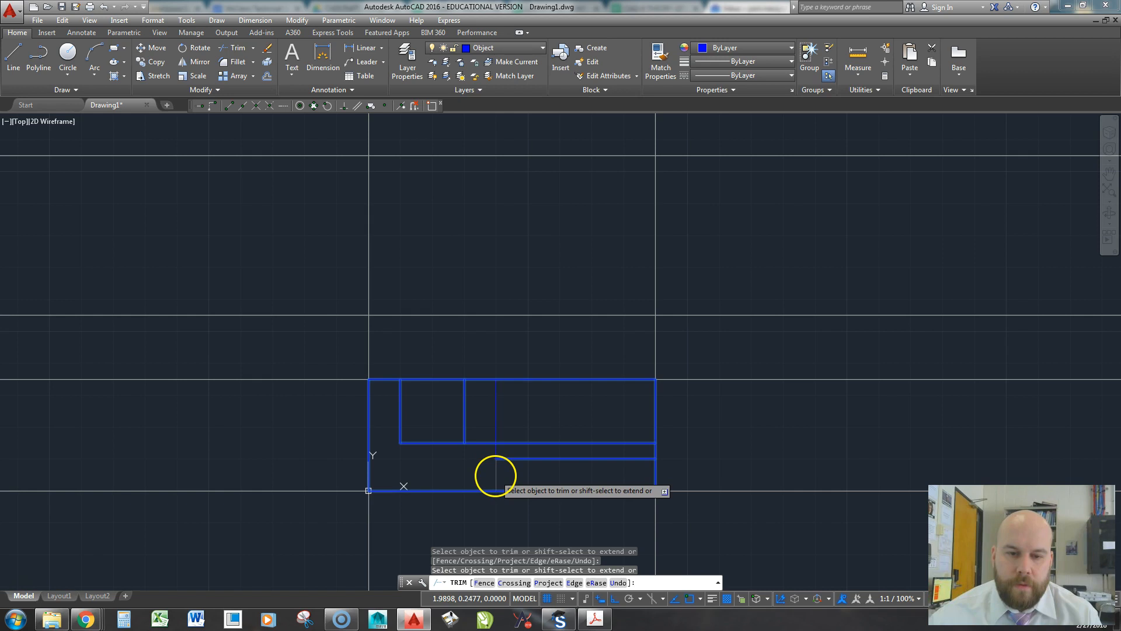
{"action": "left_click", "coordinate": [496, 474]}
{"action": "left_click", "coordinate": [563, 444]}
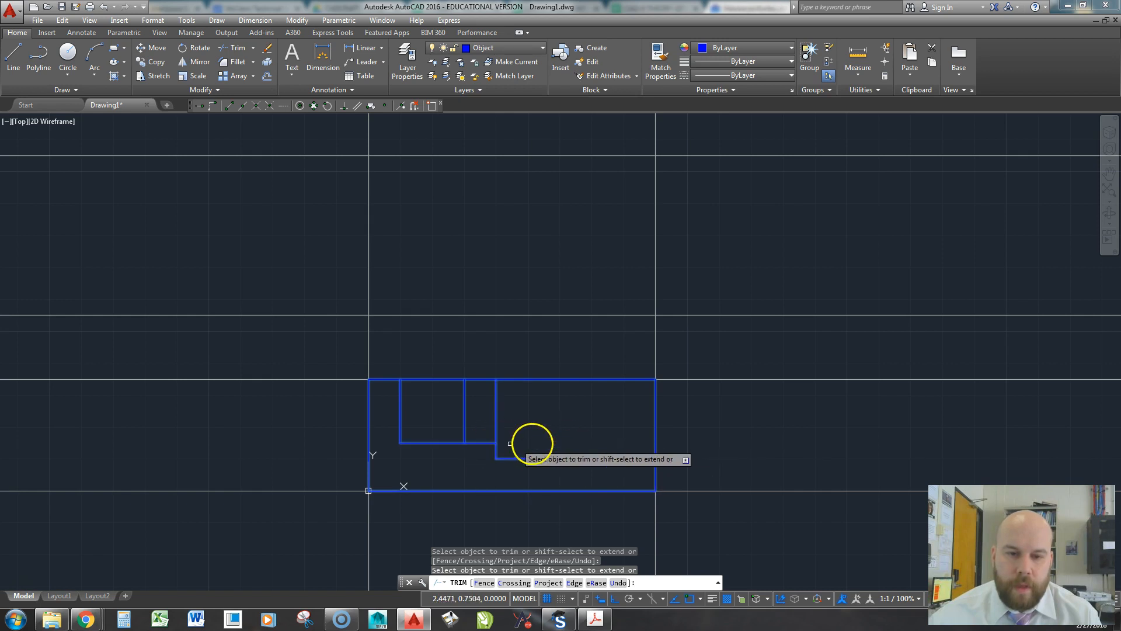
{"action": "left_click", "coordinate": [476, 444]}
Step: Trim the top edge over the notch and beyond the right upright, and the right edge above the base, finishing Trim
{"action": "left_click", "coordinate": [439, 379]}
{"action": "left_click", "coordinate": [584, 380]}
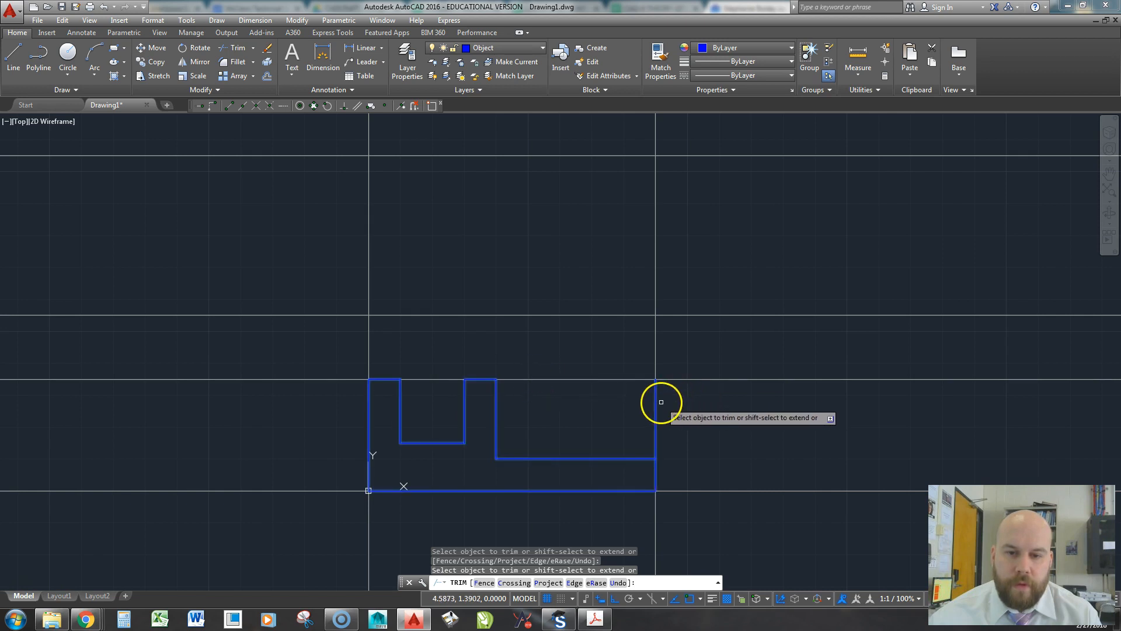
{"action": "left_click", "coordinate": [656, 400]}
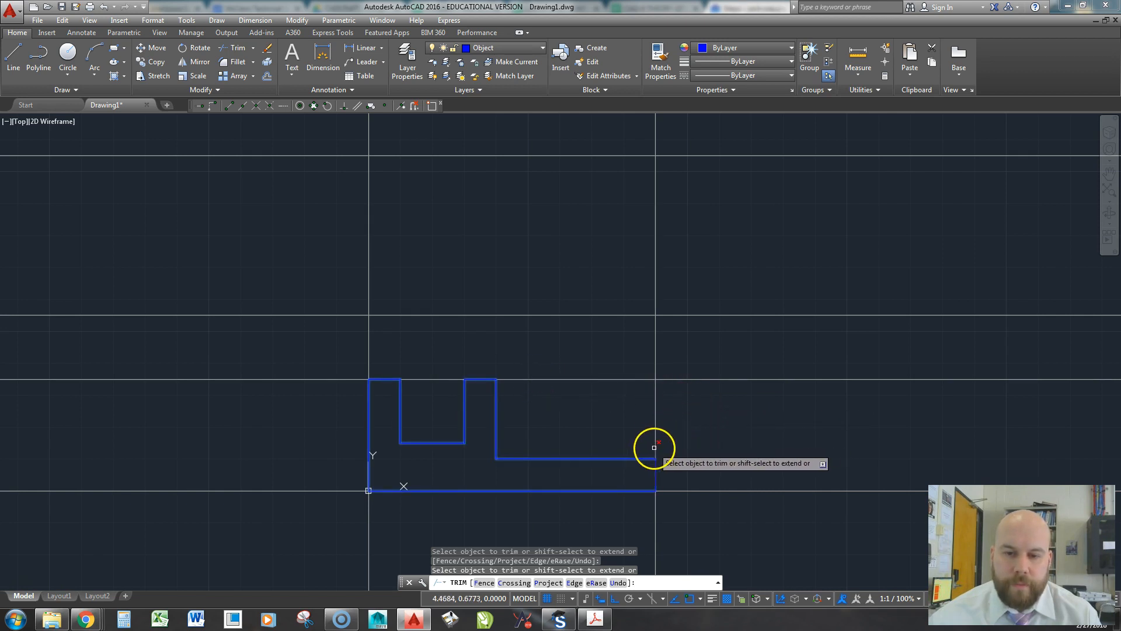
{"action": "key", "text": "Return"}
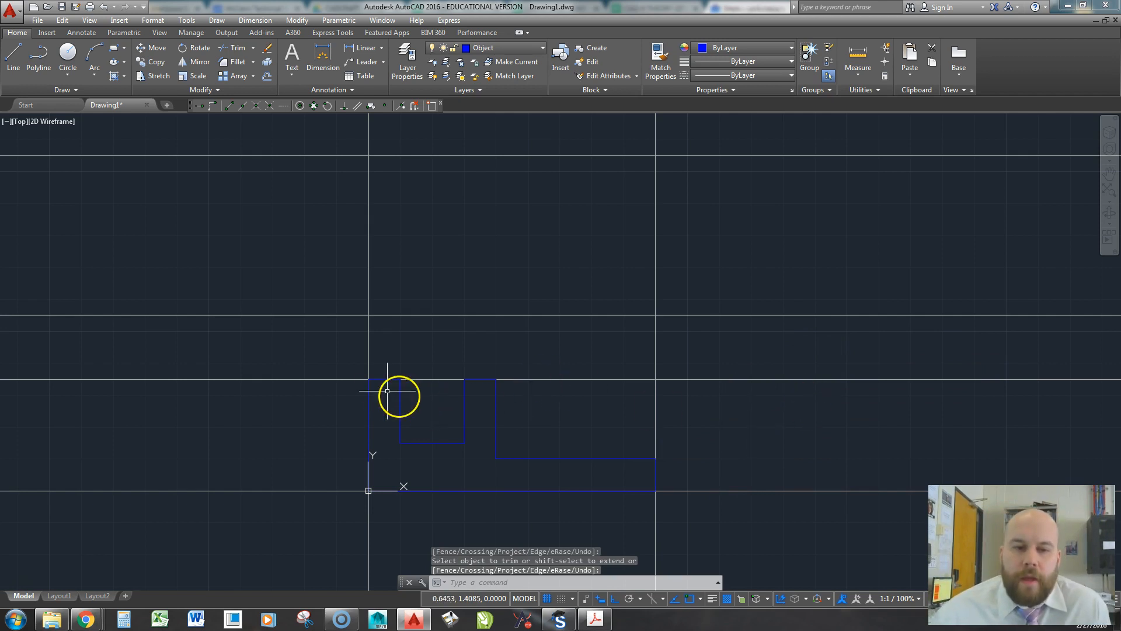
Step: Turn the Construction layer off to inspect the front profile alone and turn it back on
{"action": "left_click", "coordinate": [503, 50]}
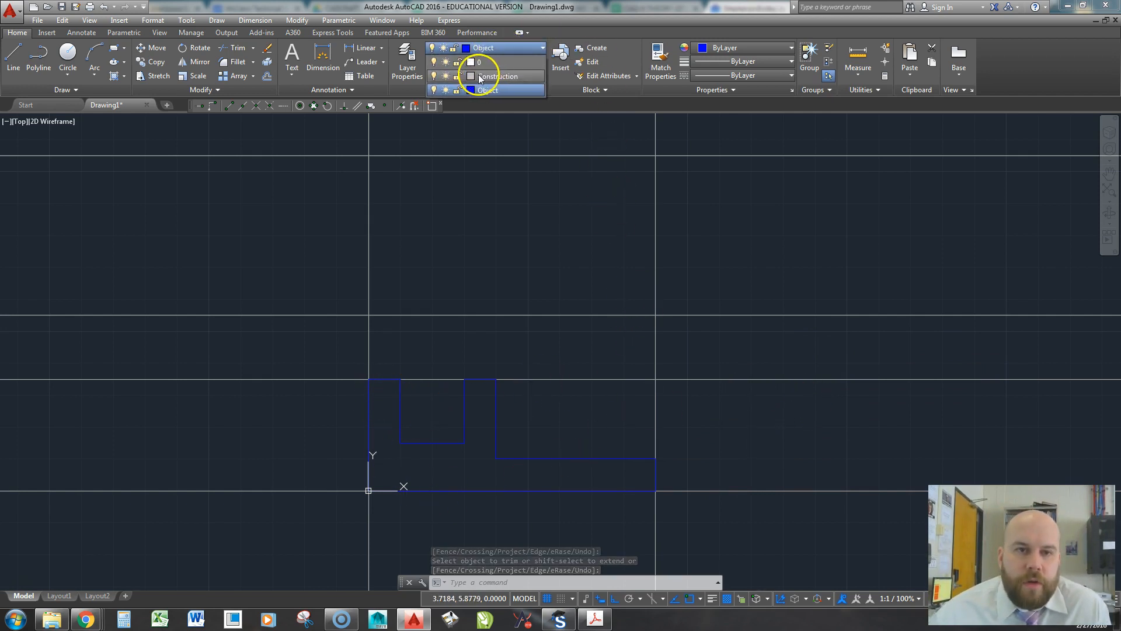
{"action": "left_click", "coordinate": [433, 76]}
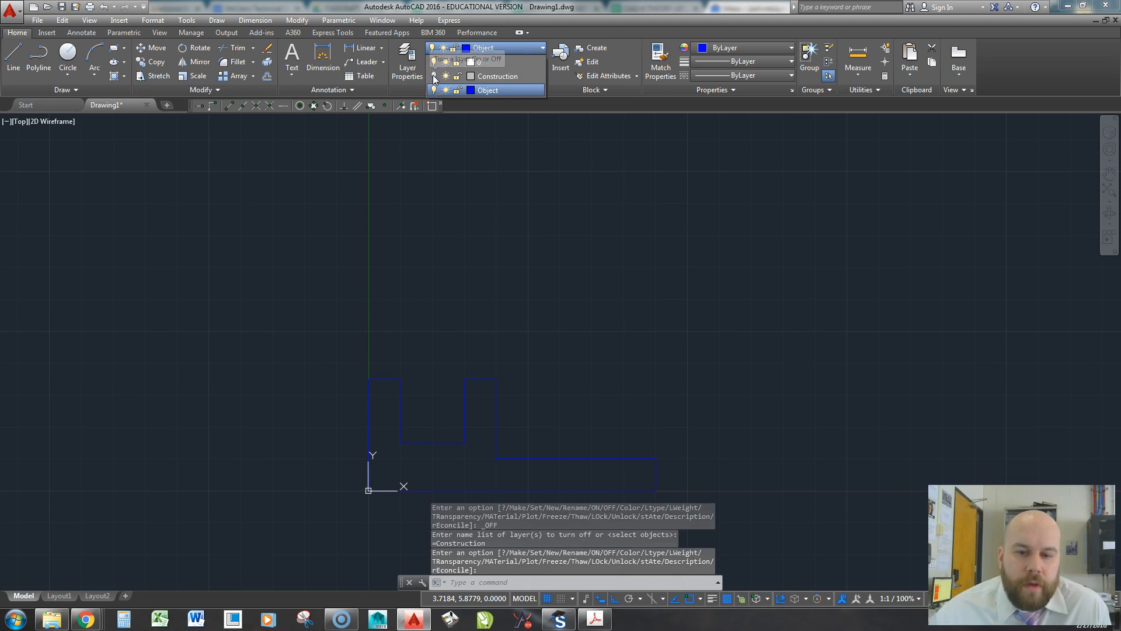
{"action": "left_click", "coordinate": [434, 77]}
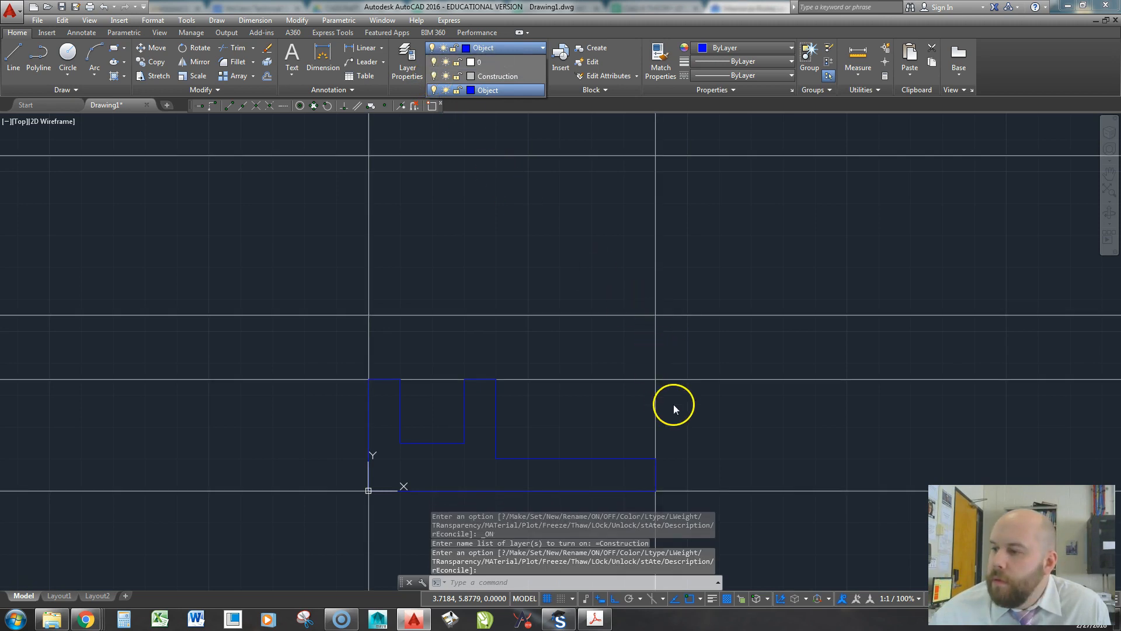
{"action": "left_click", "coordinate": [676, 347]}
Step: Create a new layer named Hidden and set its color to magenta
{"action": "left_click", "coordinate": [412, 55]}
{"action": "right_click", "coordinate": [271, 142]}
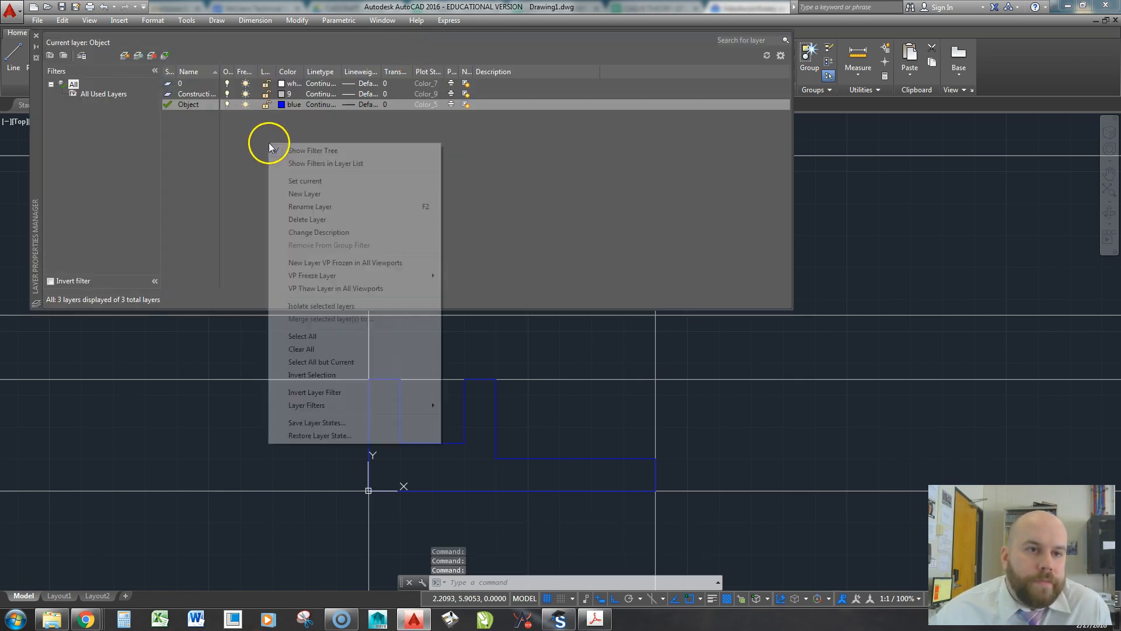
{"action": "left_click", "coordinate": [316, 198]}
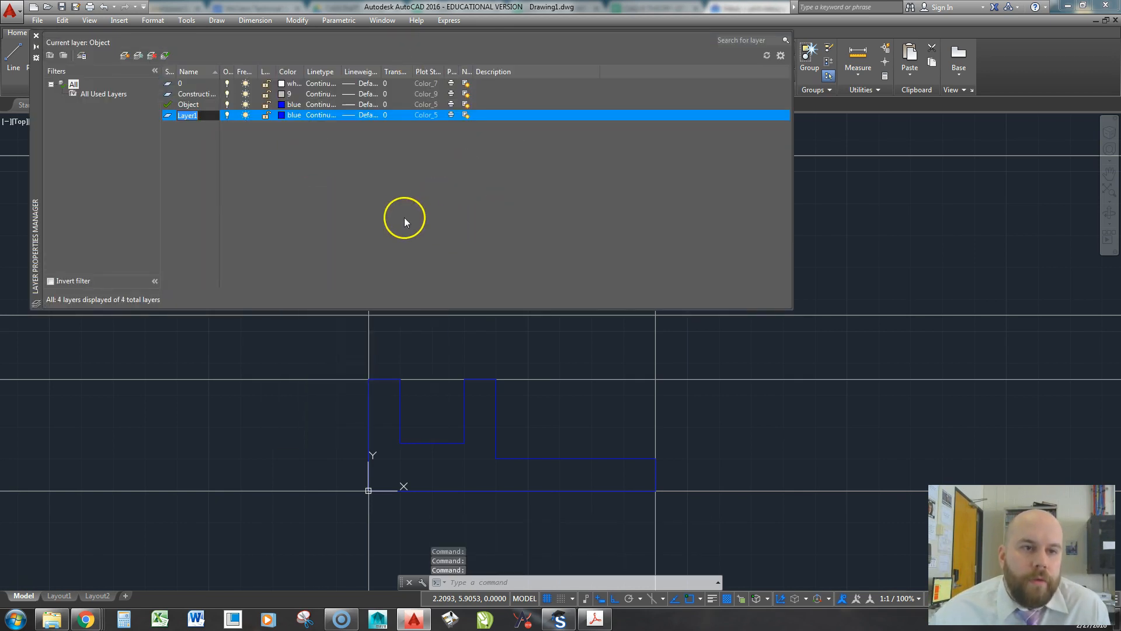
{"action": "type", "text": "Hidden"}
{"action": "key", "text": "Return"}
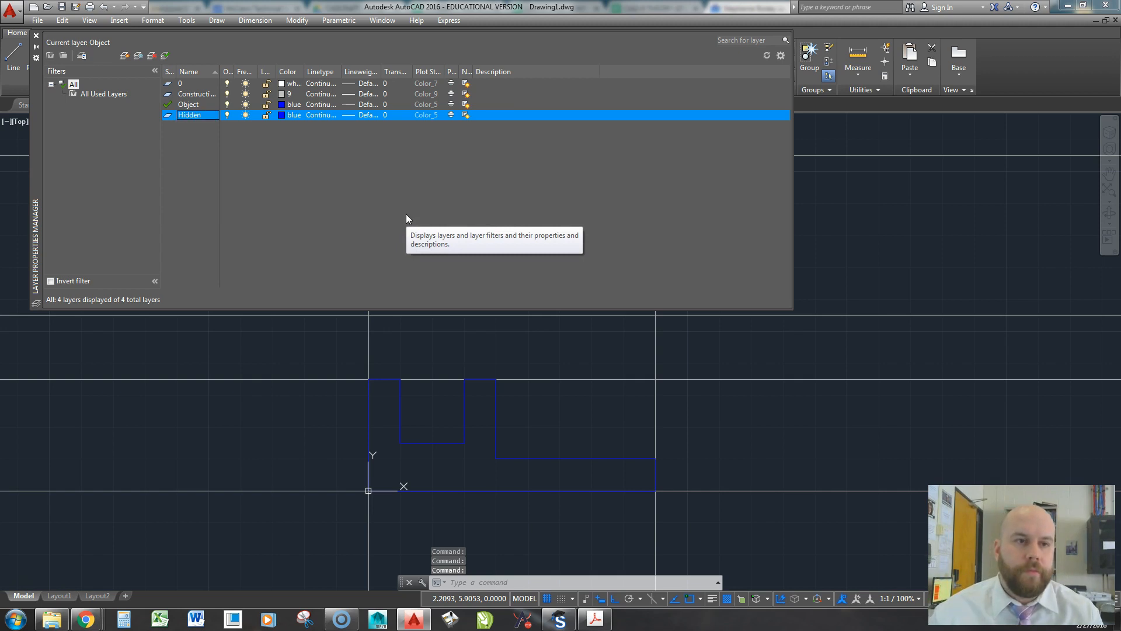
{"action": "left_click", "coordinate": [281, 115]}
{"action": "left_click", "coordinate": [525, 337]}
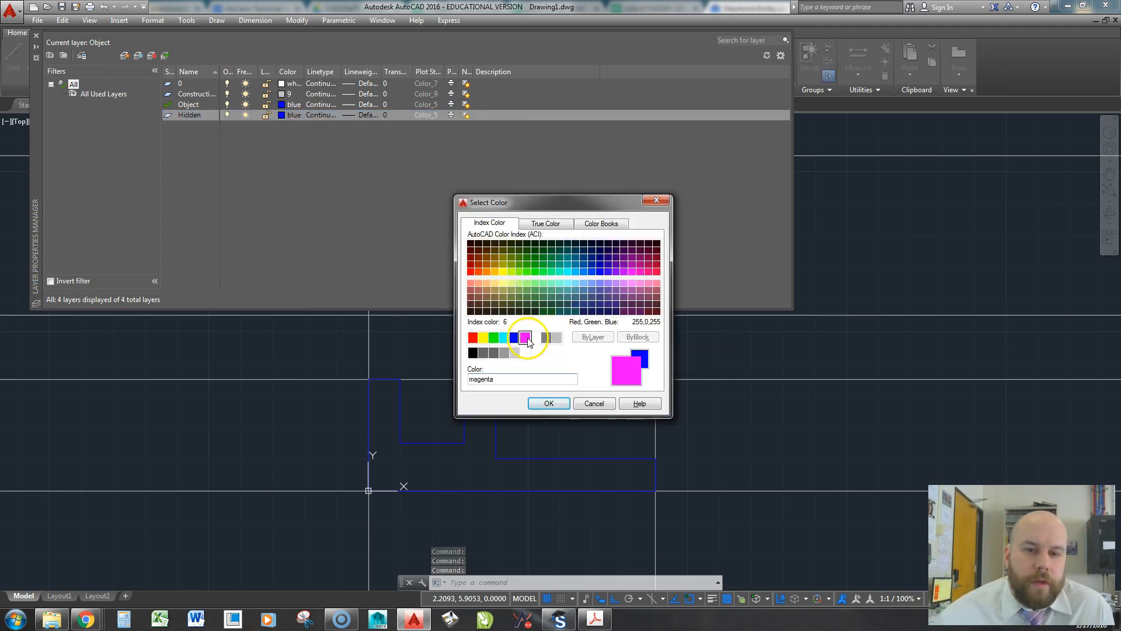
{"action": "left_click", "coordinate": [548, 403]}
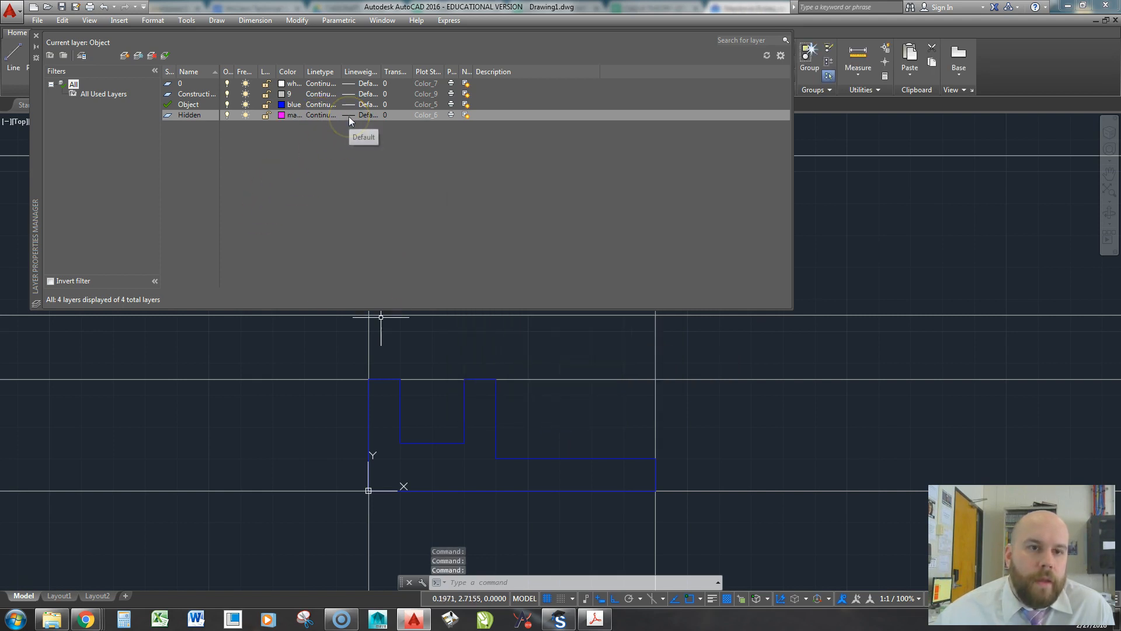
Step: Load the HIDDEN linetype from acad.lin while choosing a linetype for the Hidden layer
{"action": "left_click", "coordinate": [312, 115]}
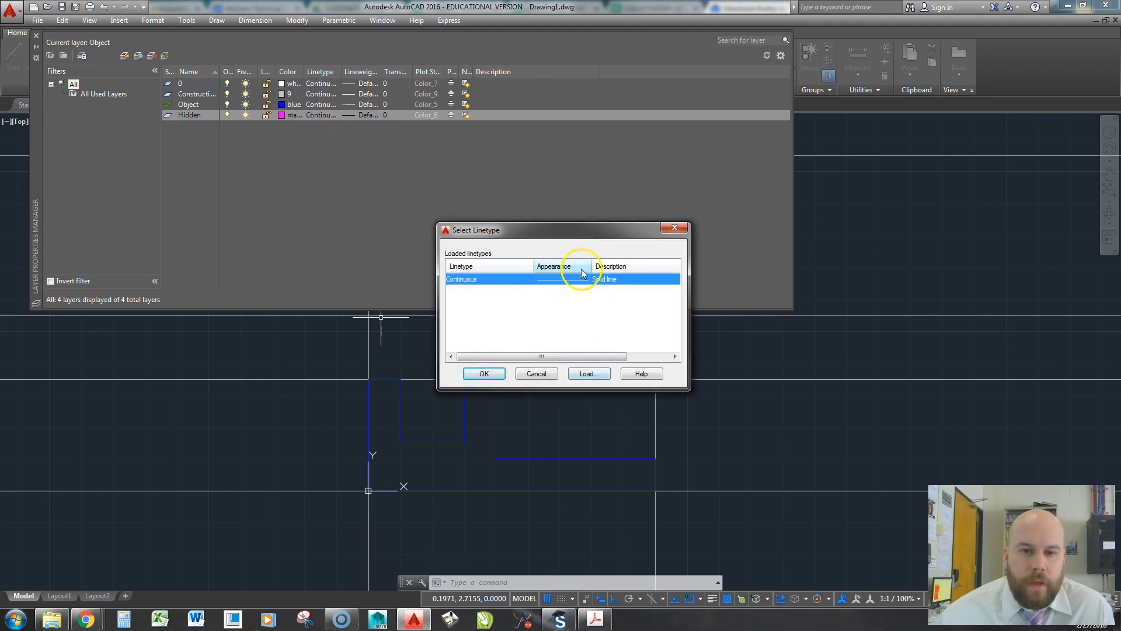
{"action": "left_click", "coordinate": [598, 374]}
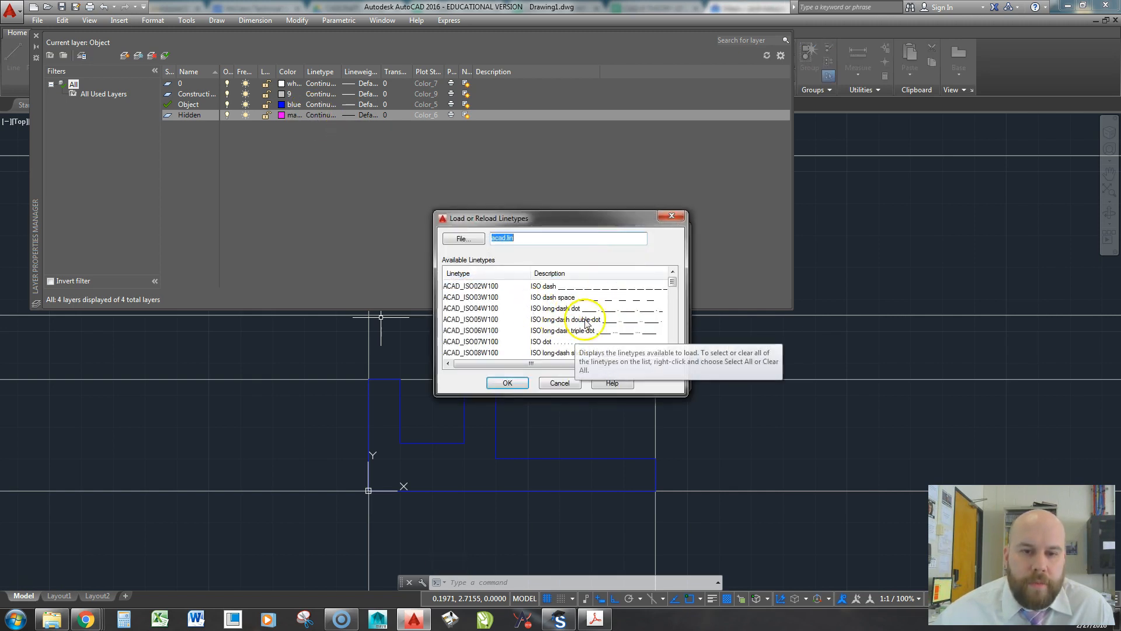
{"action": "left_click", "coordinate": [514, 320]}
{"action": "scroll", "coordinate": [508, 323], "scroll_direction": "down", "scroll_amount": 12}
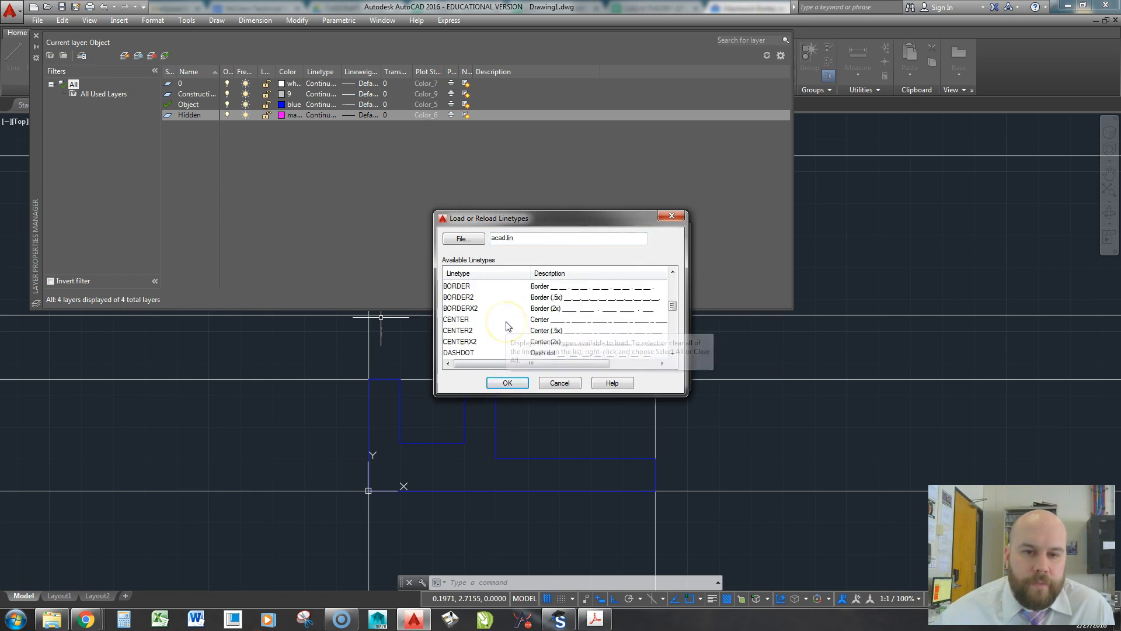
{"action": "scroll", "coordinate": [507, 326], "scroll_direction": "up", "scroll_amount": 2}
{"action": "scroll", "coordinate": [507, 325], "scroll_direction": "down", "scroll_amount": 2}
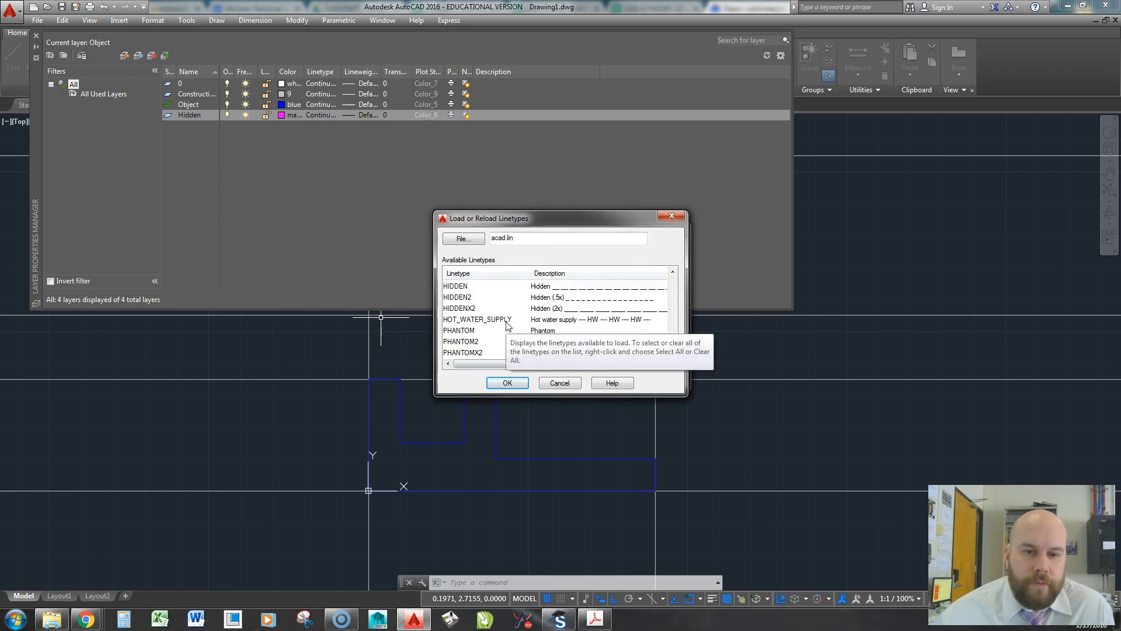
{"action": "left_click", "coordinate": [454, 286]}
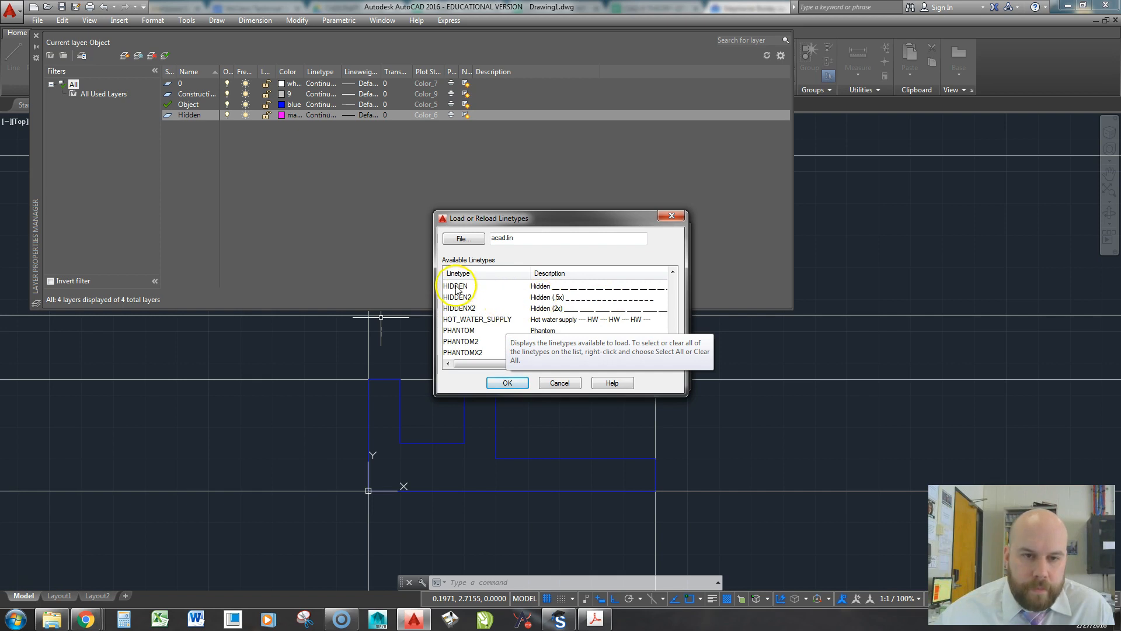
{"action": "left_click", "coordinate": [508, 383]}
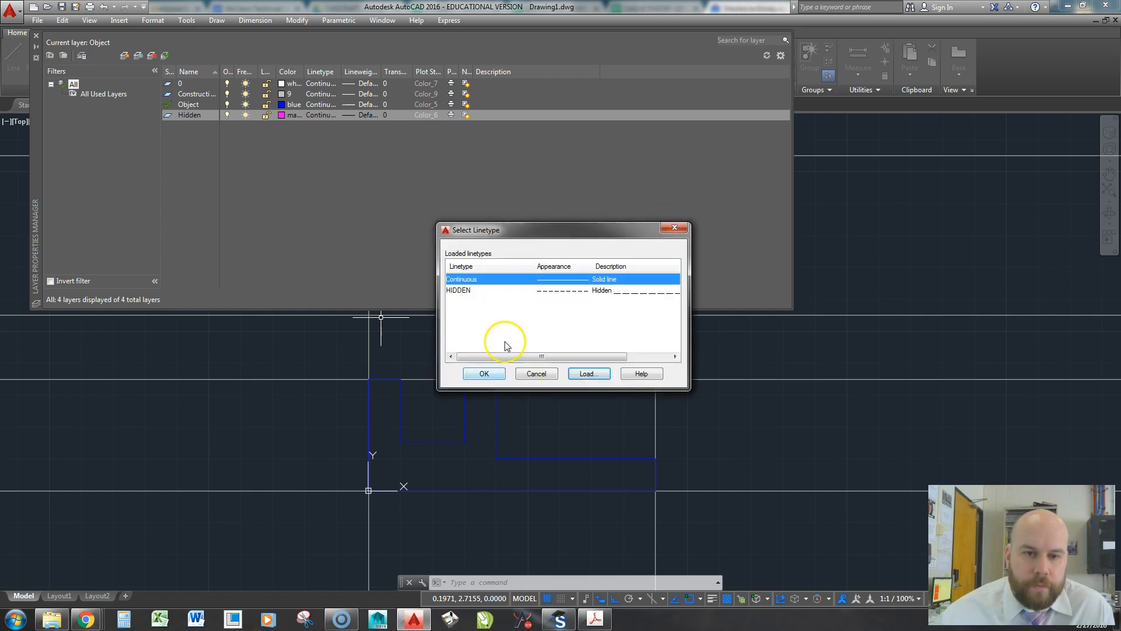
Step: Assign the HIDDEN linetype to the Hidden layer and close the layer manager
{"action": "left_click", "coordinate": [519, 291]}
{"action": "left_click", "coordinate": [494, 376]}
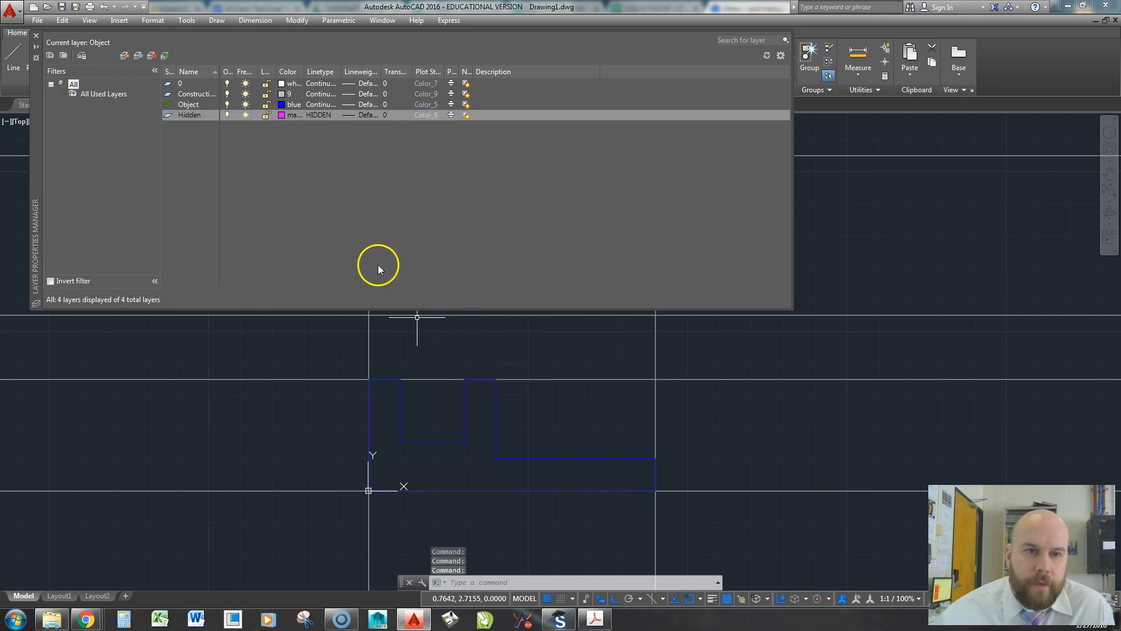
{"action": "left_click", "coordinate": [323, 117]}
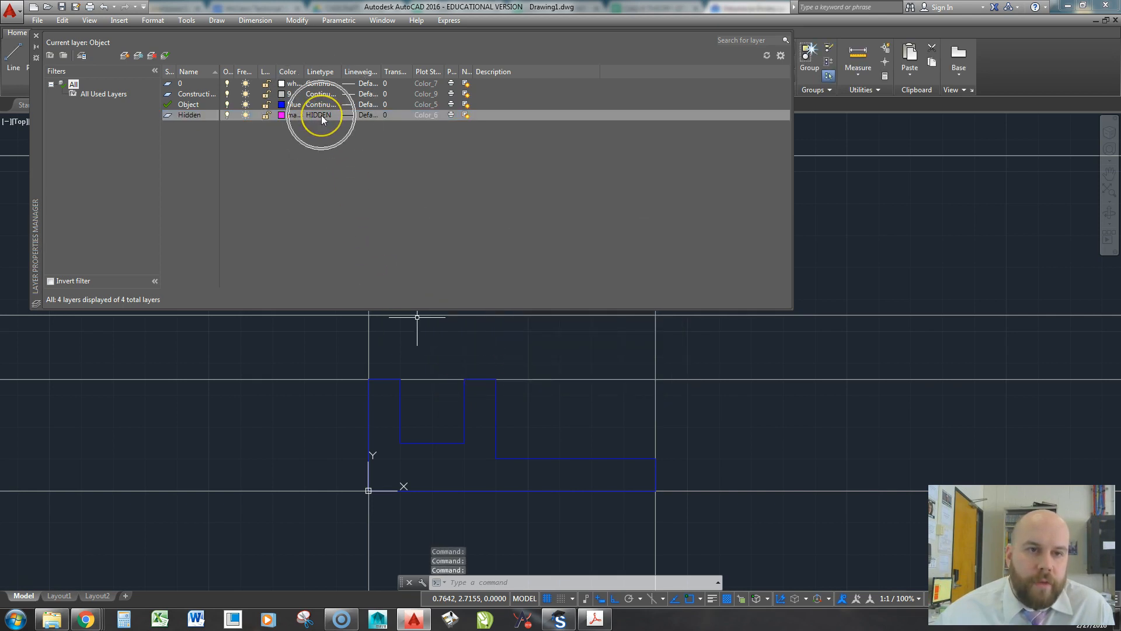
{"action": "left_click", "coordinate": [36, 39]}
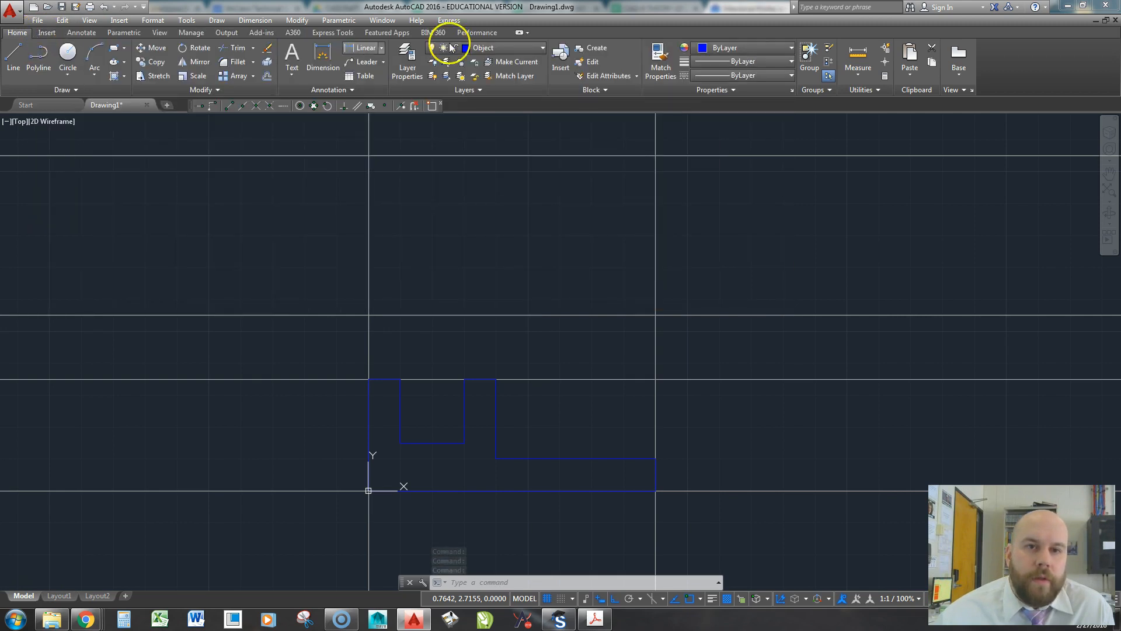
Step: On the Object layer, offset the top edges of both uprights downward by .75
{"action": "left_click", "coordinate": [512, 48]}
{"action": "left_click", "coordinate": [513, 220]}
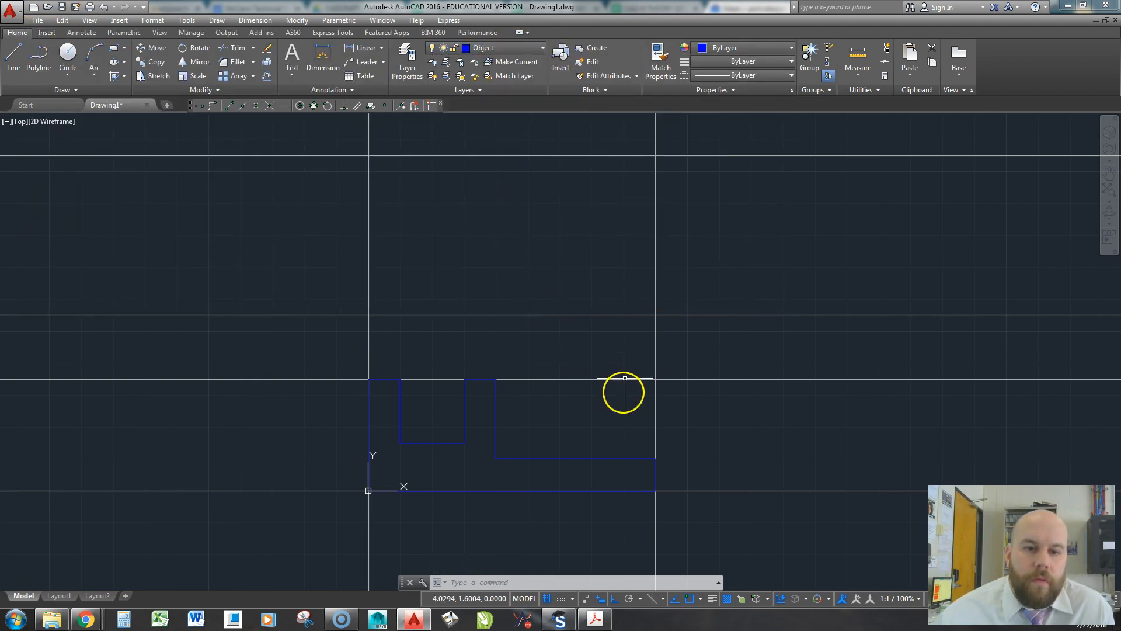
{"action": "type", "text": "o"}
{"action": "key", "text": "Return"}
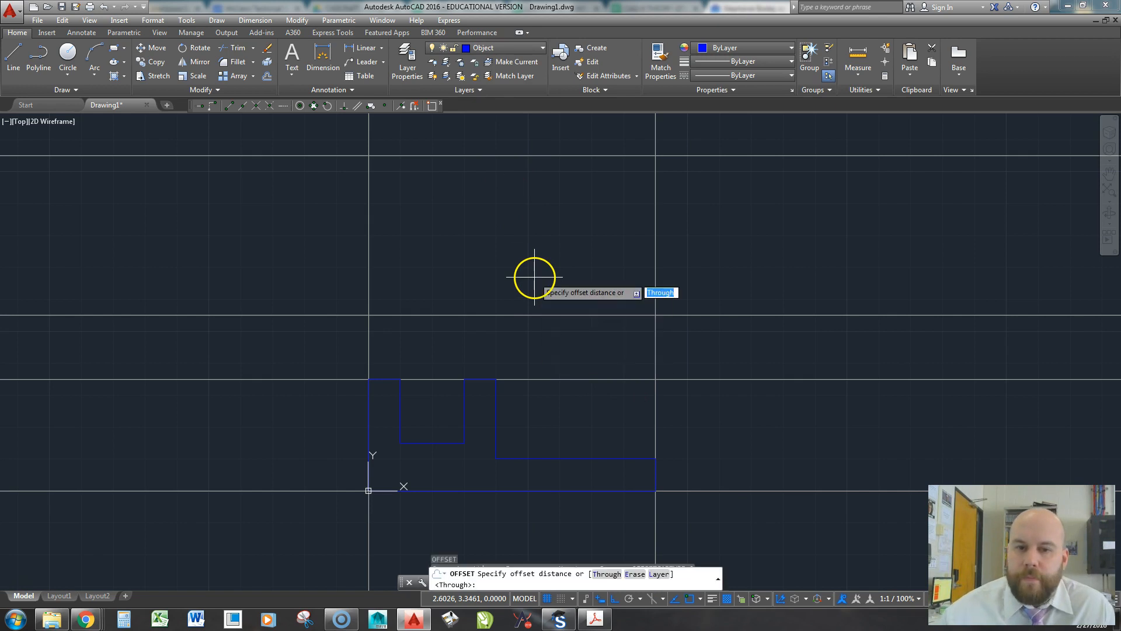
{"action": "key", "text": "alt+Tab"}
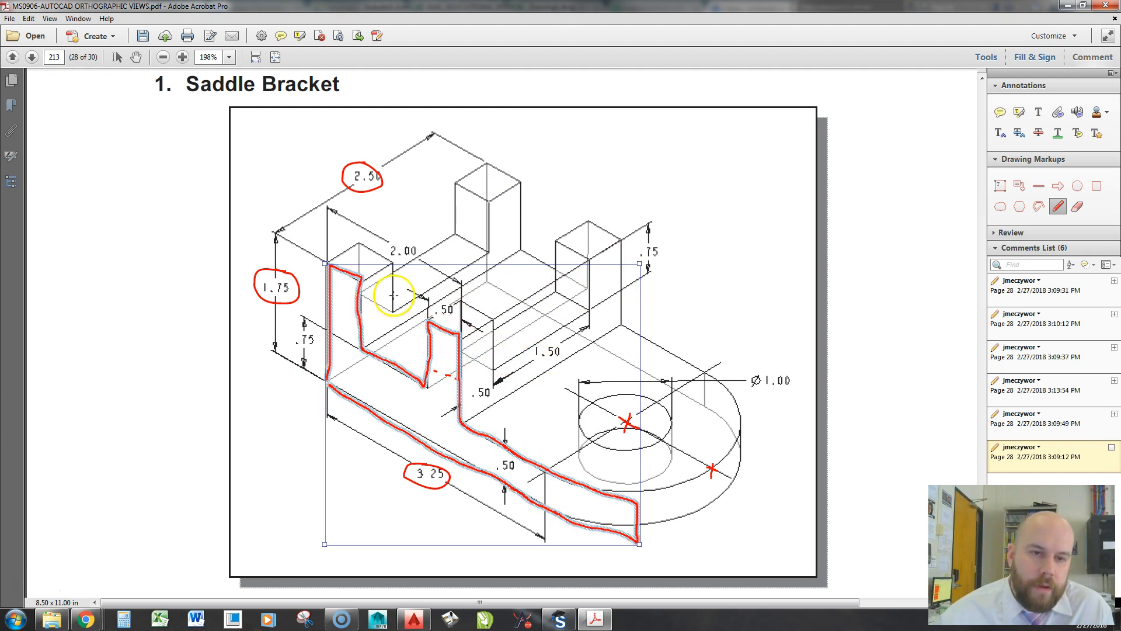
{"action": "key", "text": "alt+Tab"}
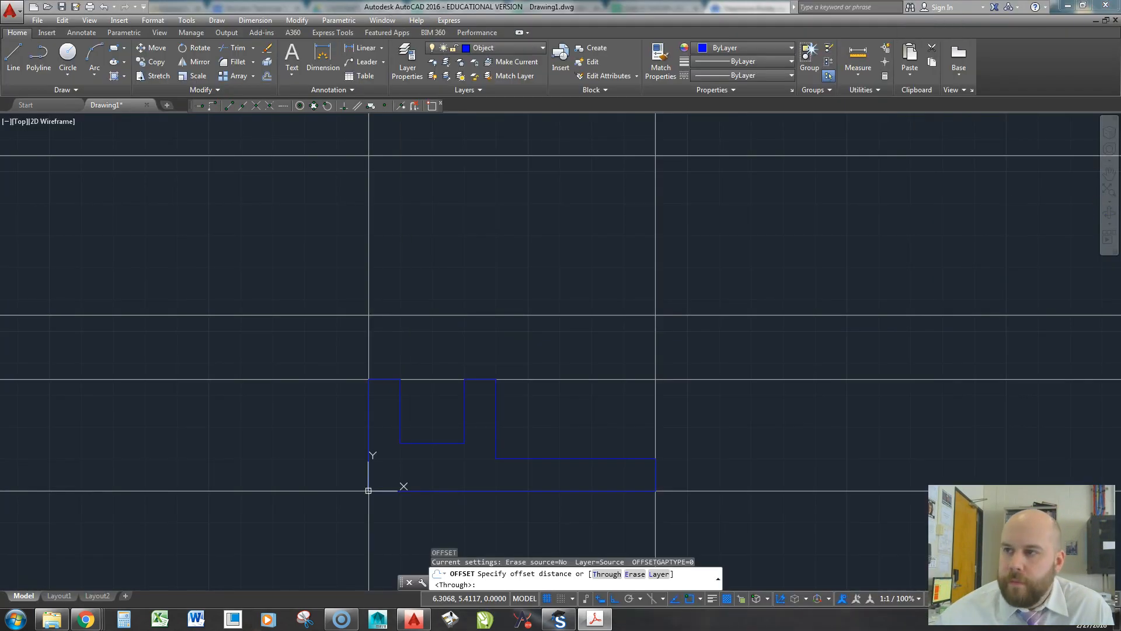
{"action": "type", "text": ".75"}
{"action": "key", "text": "Return"}
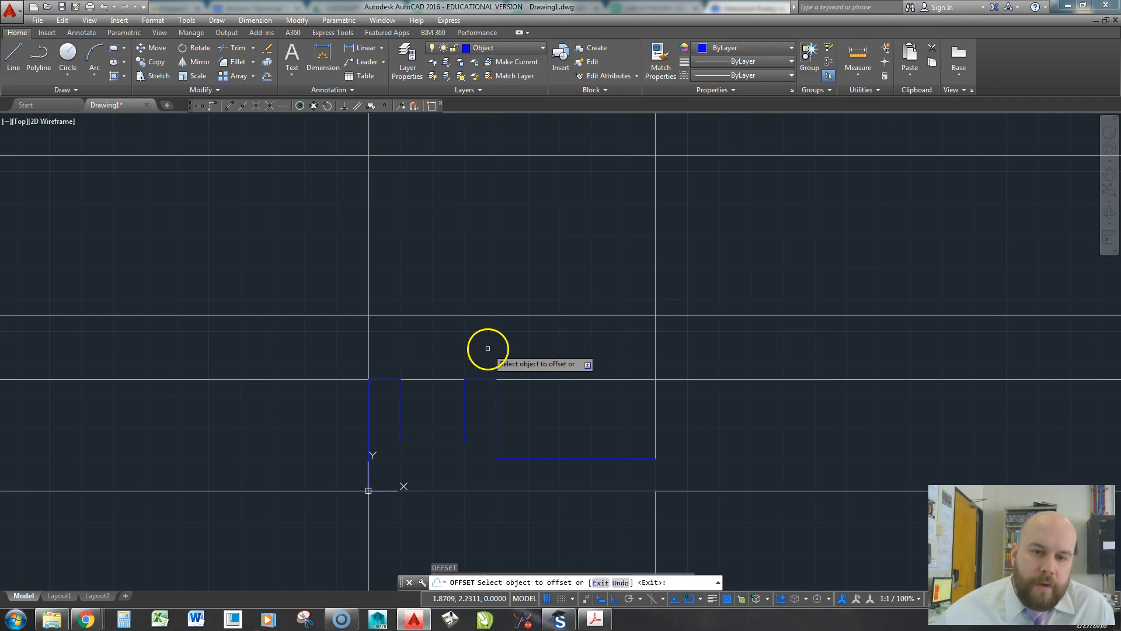
{"action": "left_click", "coordinate": [474, 380]}
{"action": "left_click", "coordinate": [475, 451]}
{"action": "left_click", "coordinate": [392, 379]}
{"action": "left_click", "coordinate": [383, 451]}
{"action": "key", "text": "Return"}
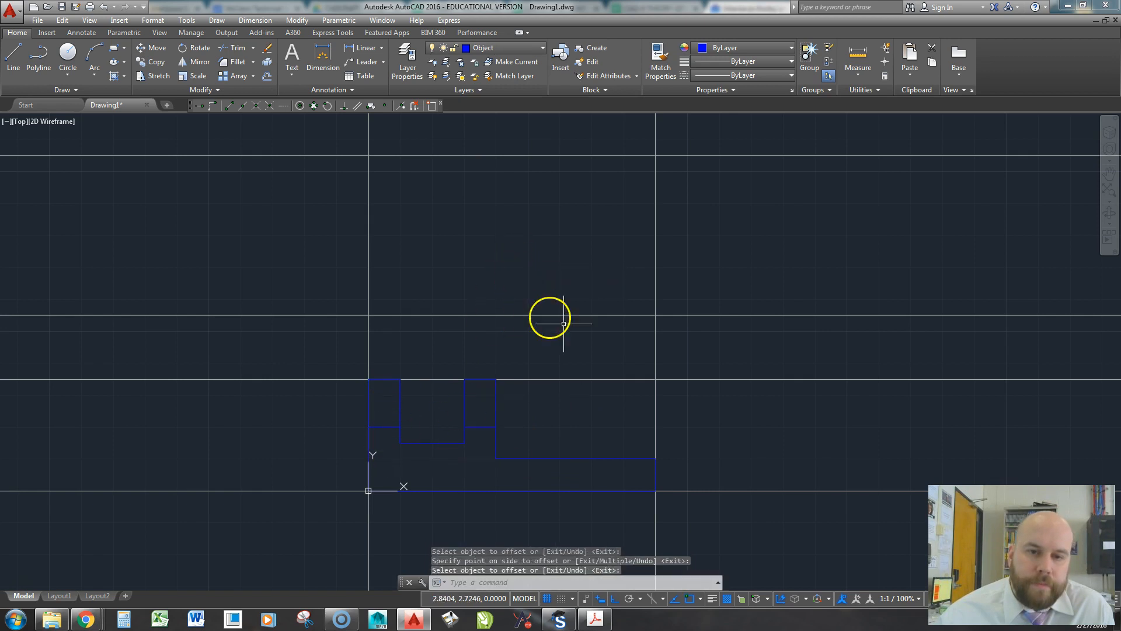
Step: Move the two offset lines inside the uprights to the Hidden layer and clear the selection
{"action": "key", "text": "Escape"}
{"action": "left_click", "coordinate": [483, 427]}
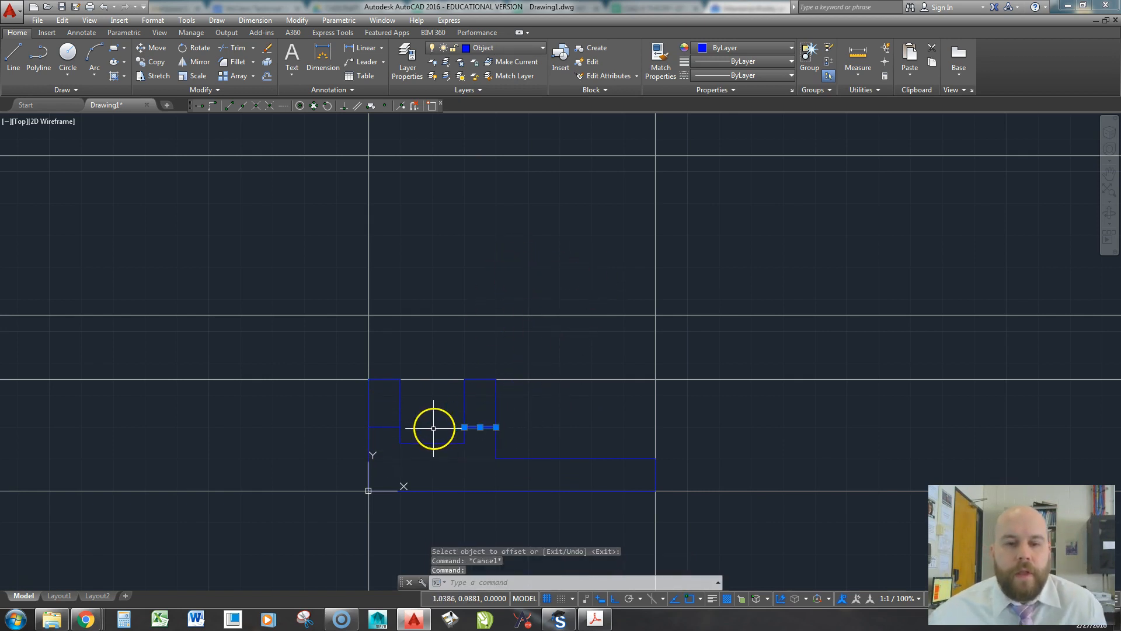
{"action": "left_click", "coordinate": [391, 427]}
{"action": "left_click", "coordinate": [510, 50]}
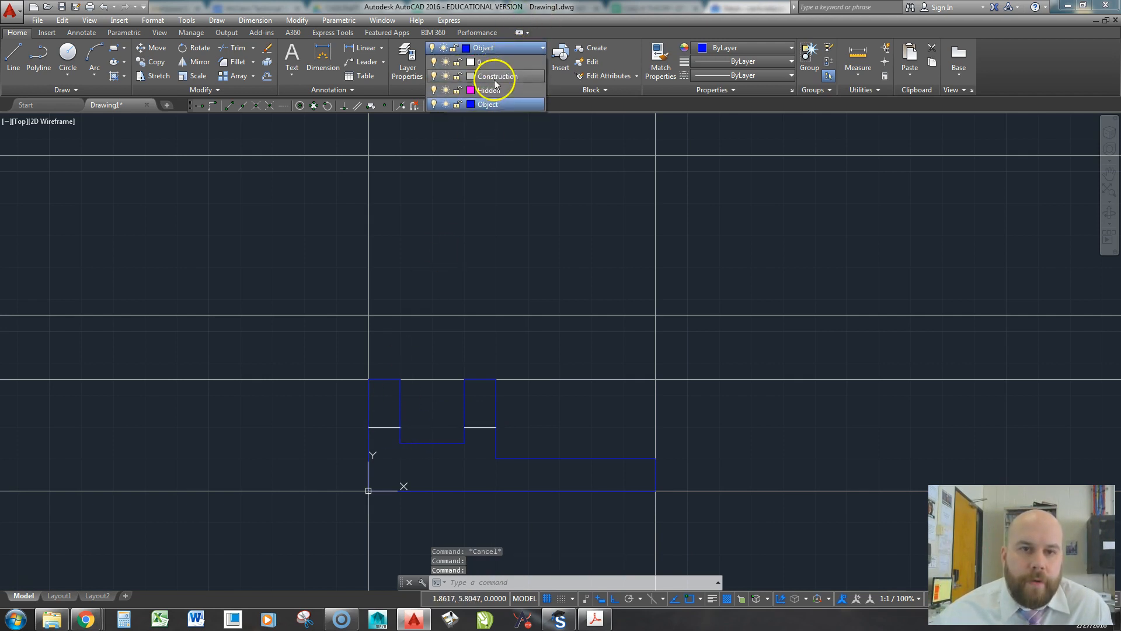
{"action": "left_click", "coordinate": [489, 92]}
{"action": "key", "text": "Escape"}
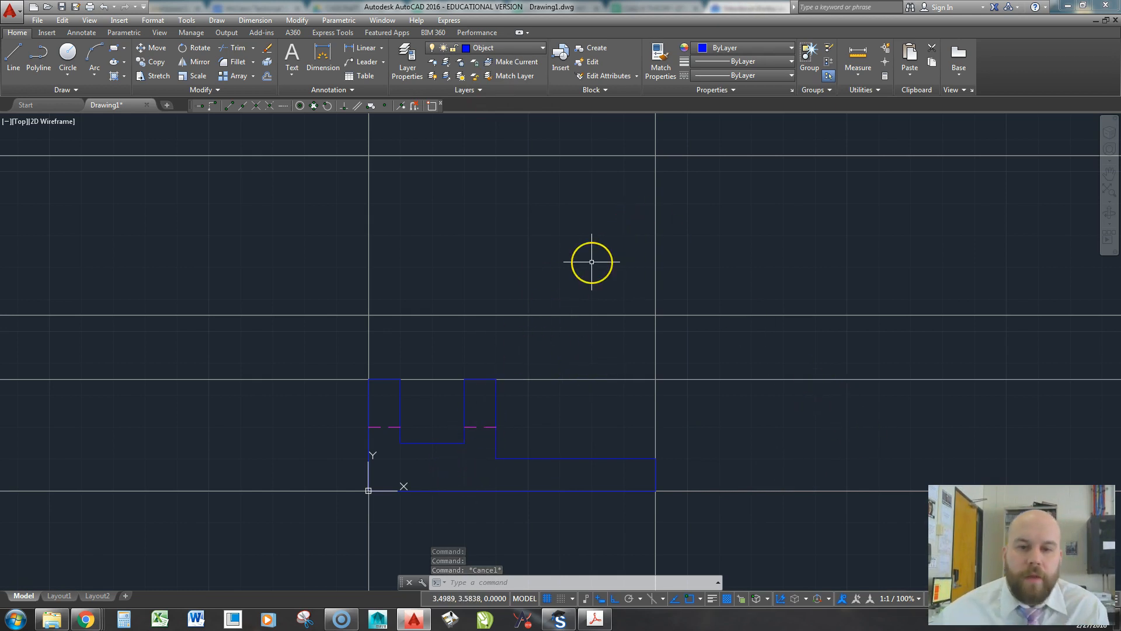
Step: Set the global linetype scale (LTSCALE) to .5
{"action": "type", "text": "LT"}
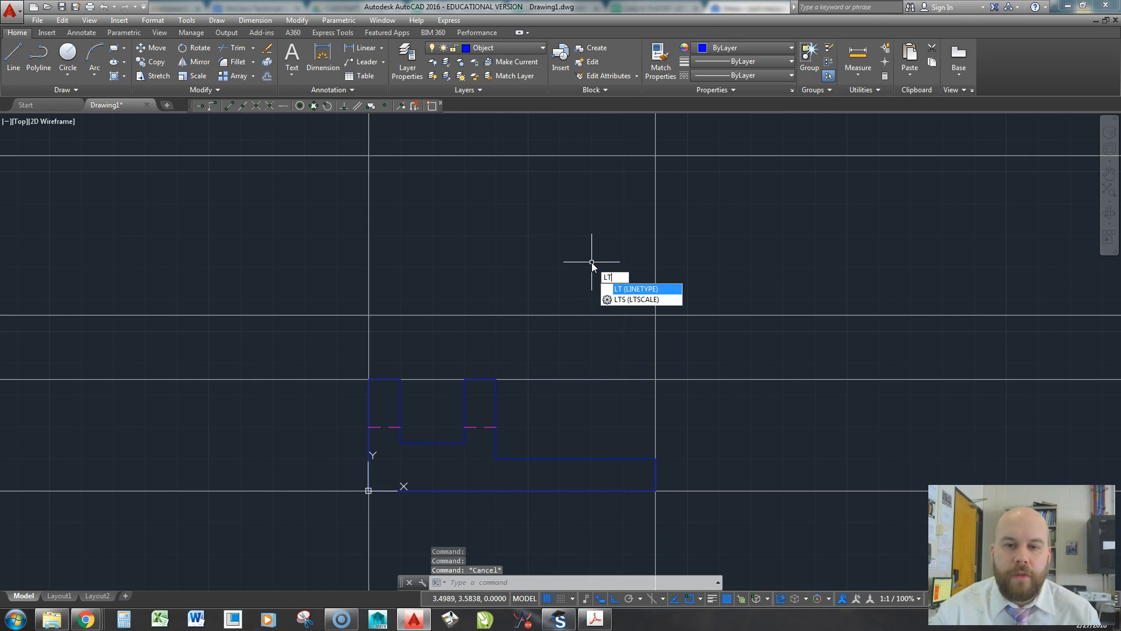
{"action": "type", "text": "Scale"}
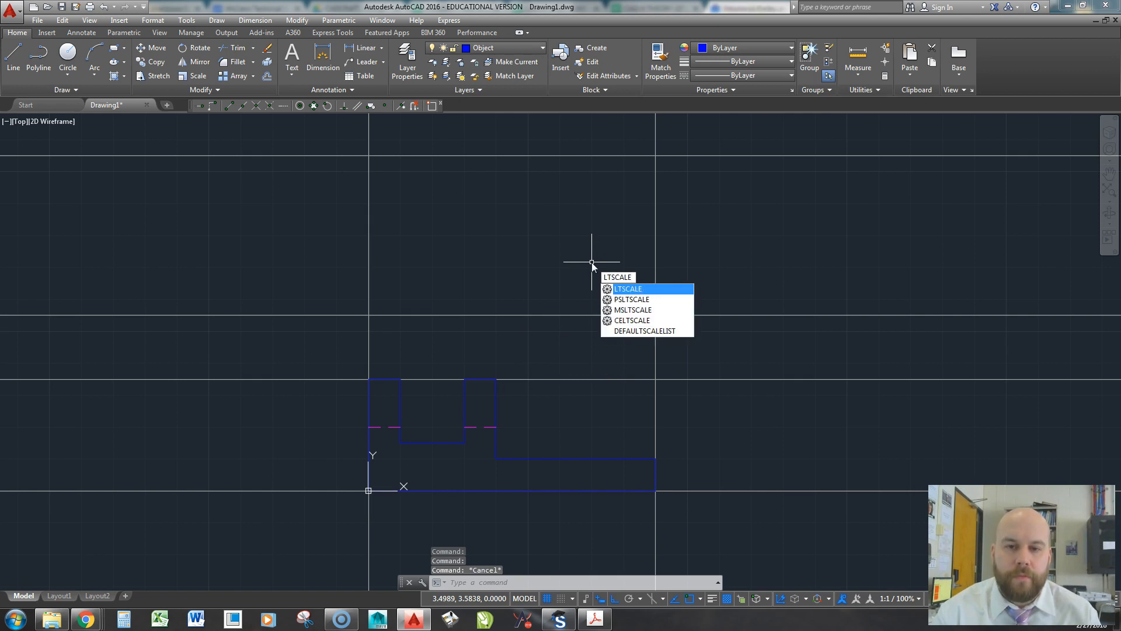
{"action": "key", "text": "Return"}
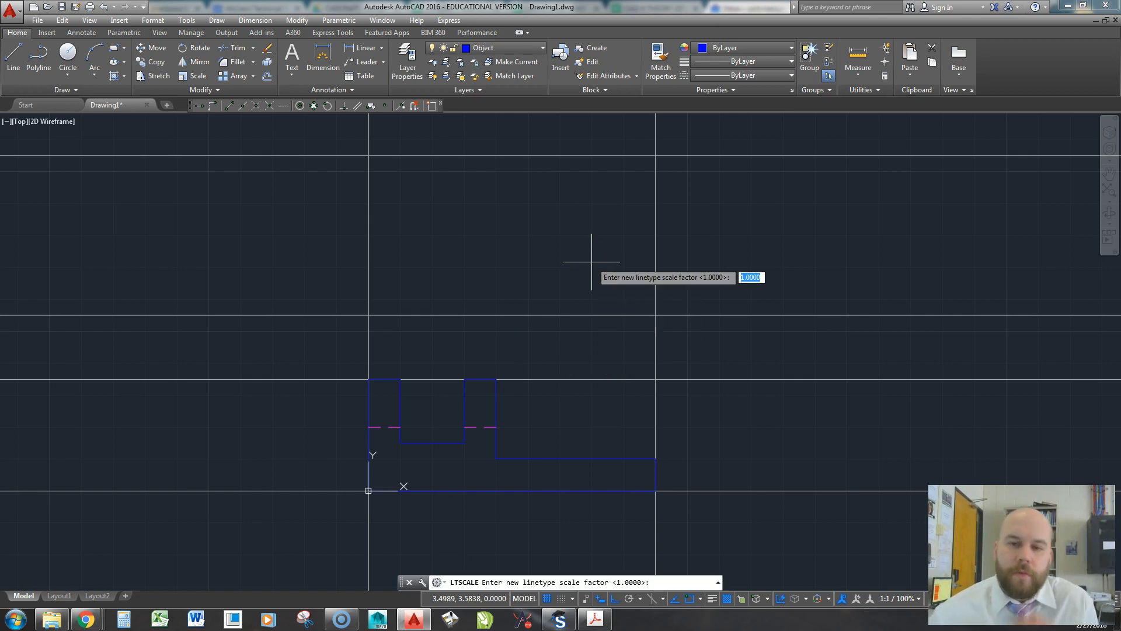
{"action": "type", "text": ".5"}
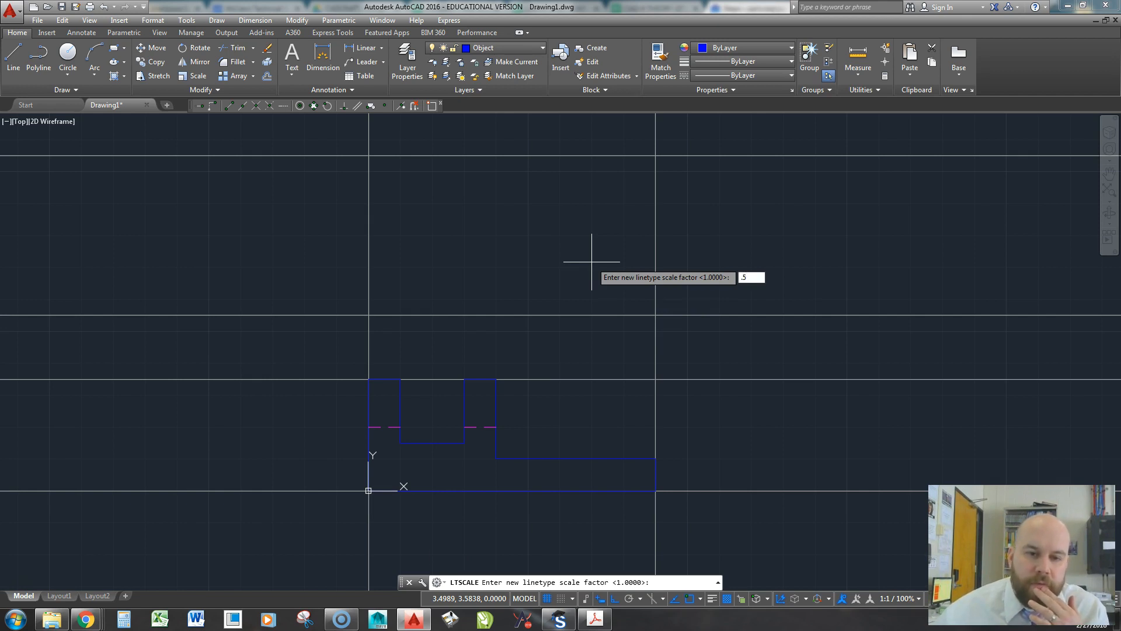
{"action": "key", "text": "Return"}
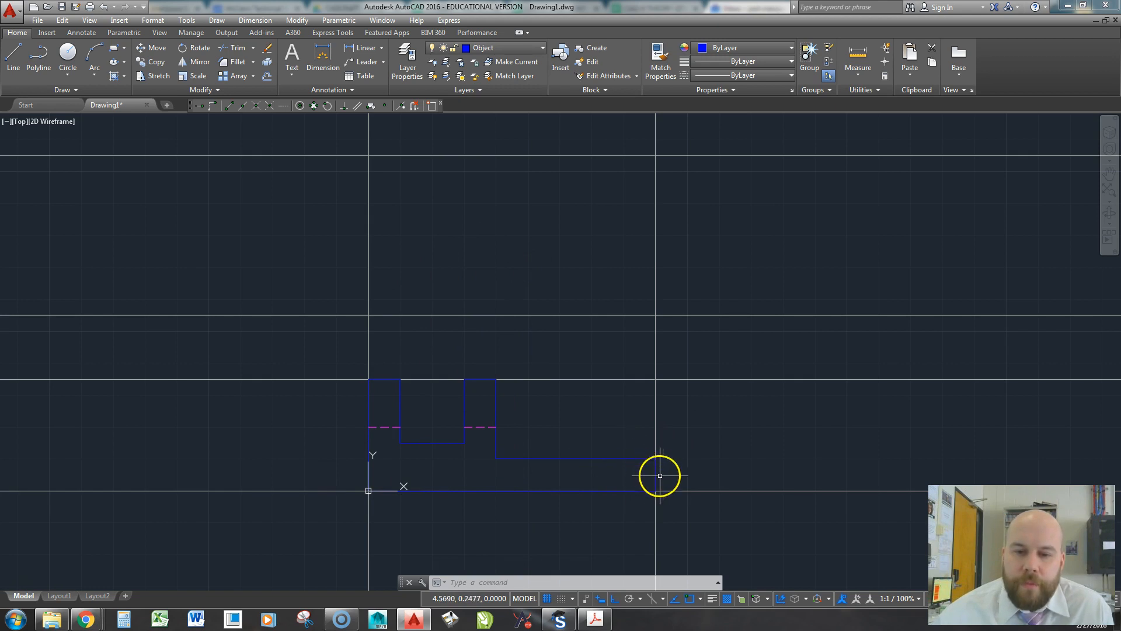
Step: Check the hole dimensions in the Saddle Bracket PDF and offset the profile's left vertical edge 2.75 to the right in AutoCAD
{"action": "key", "text": "alt+Tab"}
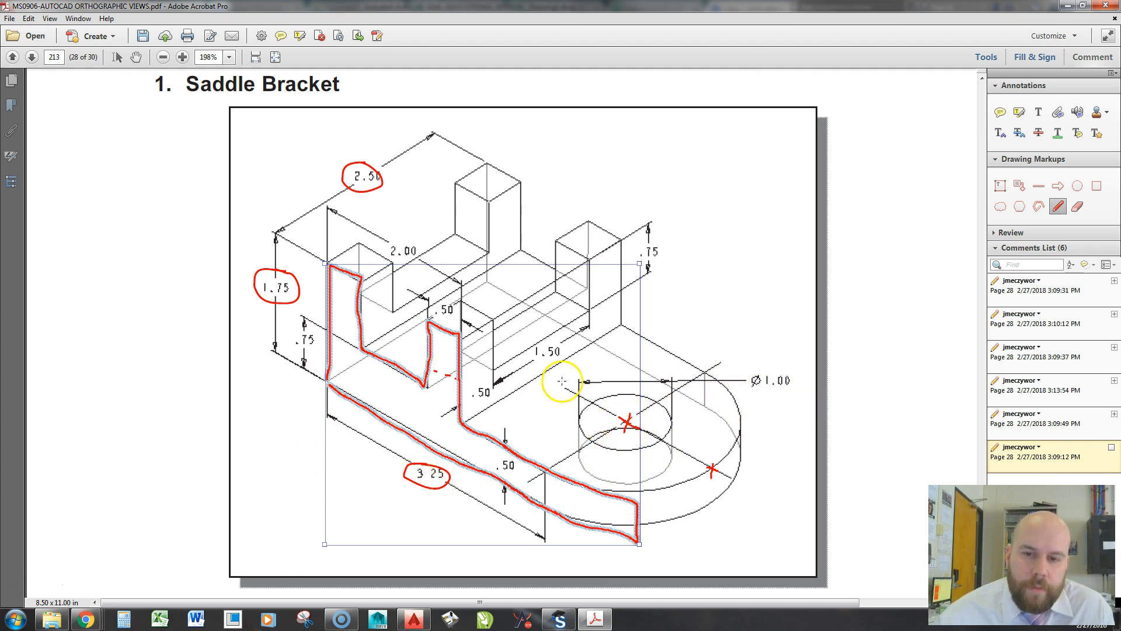
{"action": "left_click_drag", "start_coordinate": [552, 6], "coordinate": [876, 630]}
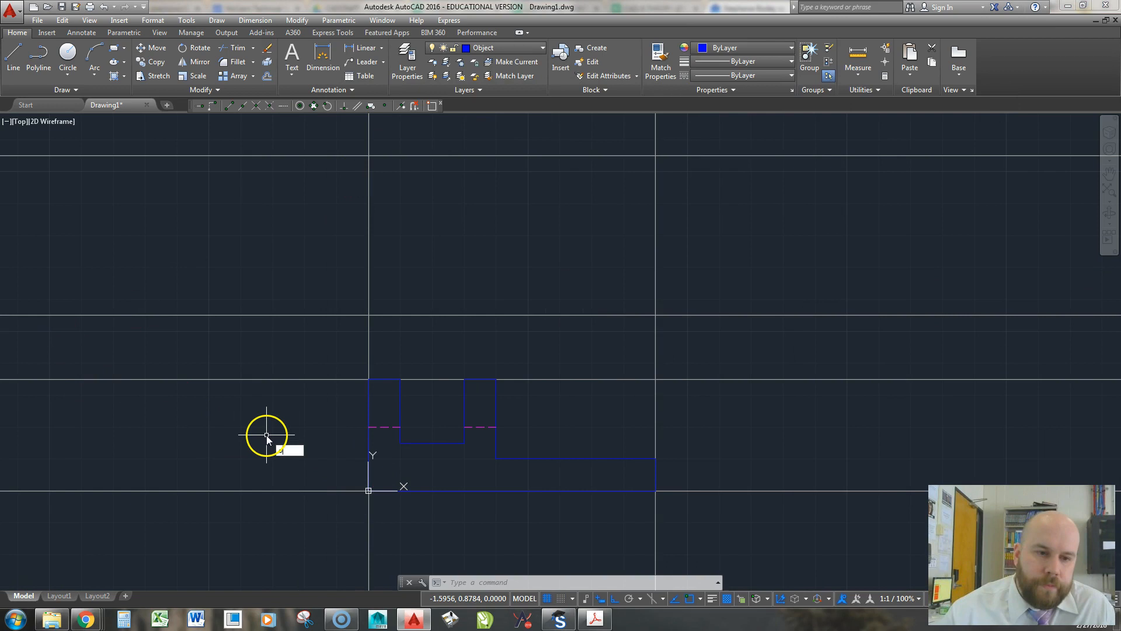
{"action": "type", "text": "o"}
{"action": "key", "text": "Return"}
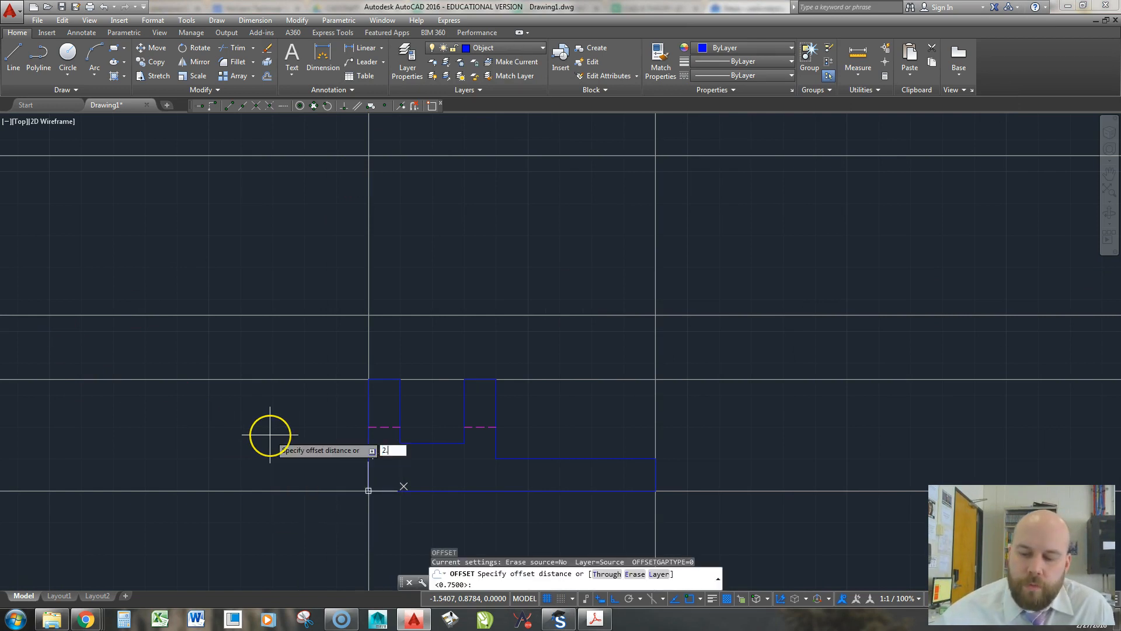
{"action": "key", "text": "Return"}
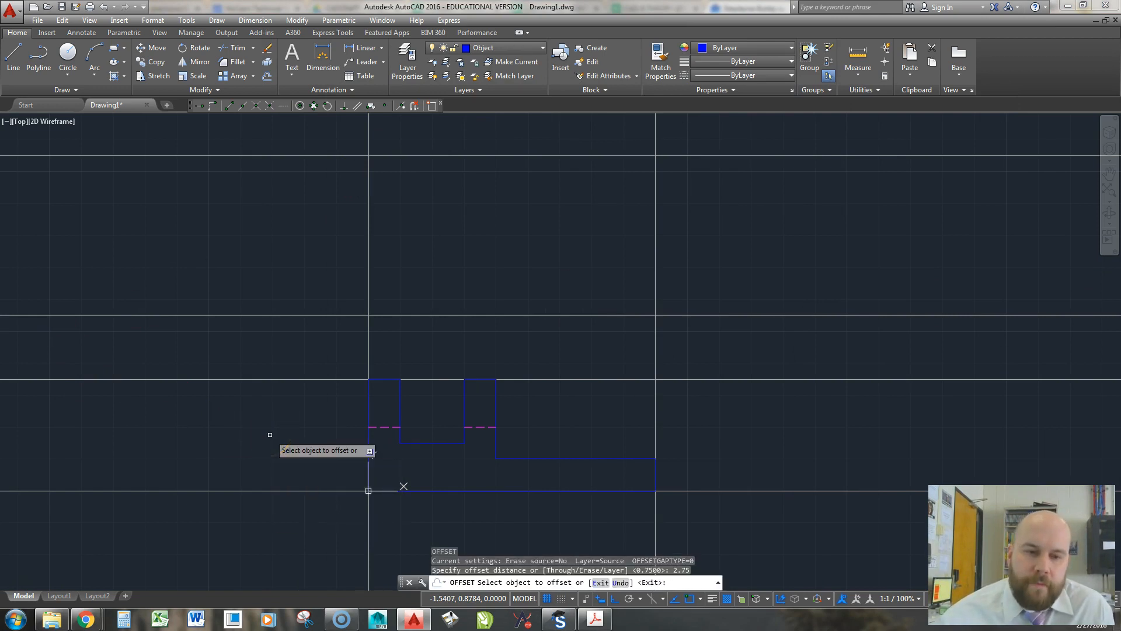
{"action": "left_click", "coordinate": [368, 442]}
{"action": "left_click", "coordinate": [593, 420]}
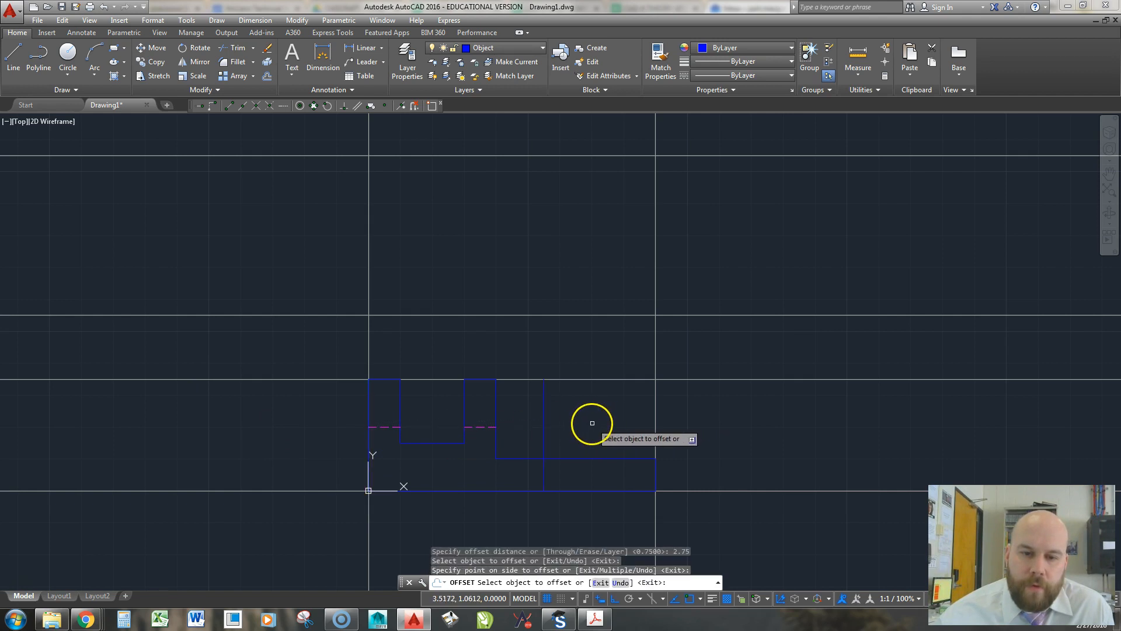
Step: Offset the new vertical line 1 to the right for the hole's other edge and end Offset
{"action": "left_click", "coordinate": [544, 415]}
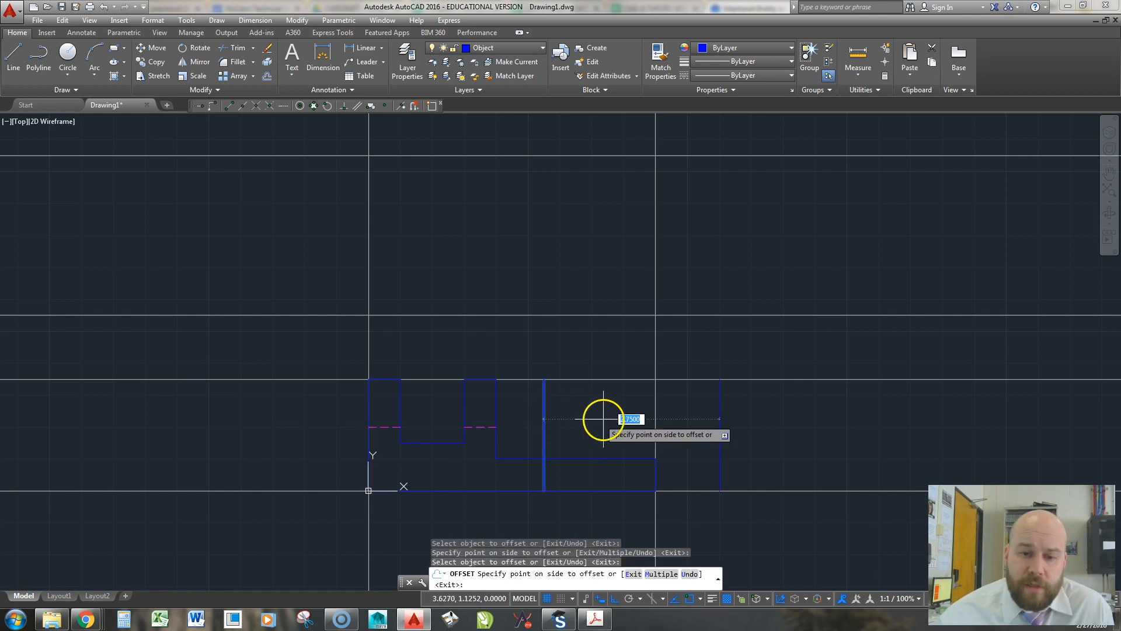
{"action": "type", "text": "1"}
{"action": "key", "text": "Return"}
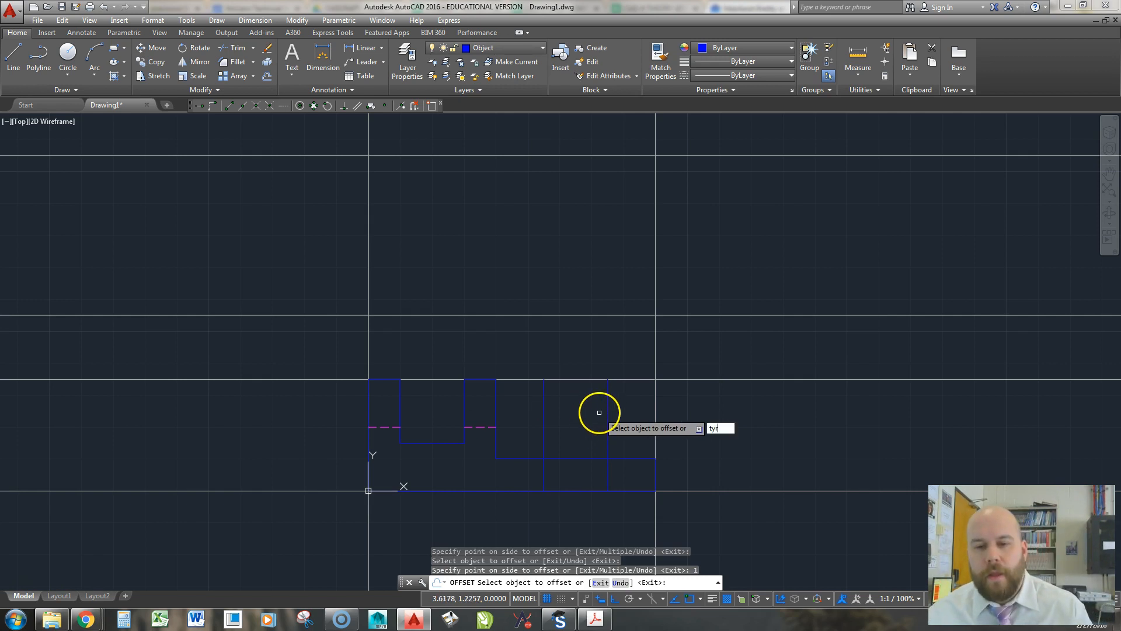
{"action": "key", "text": "Escape"}
{"action": "key", "text": "Escape"}
{"action": "key", "text": "Escape"}
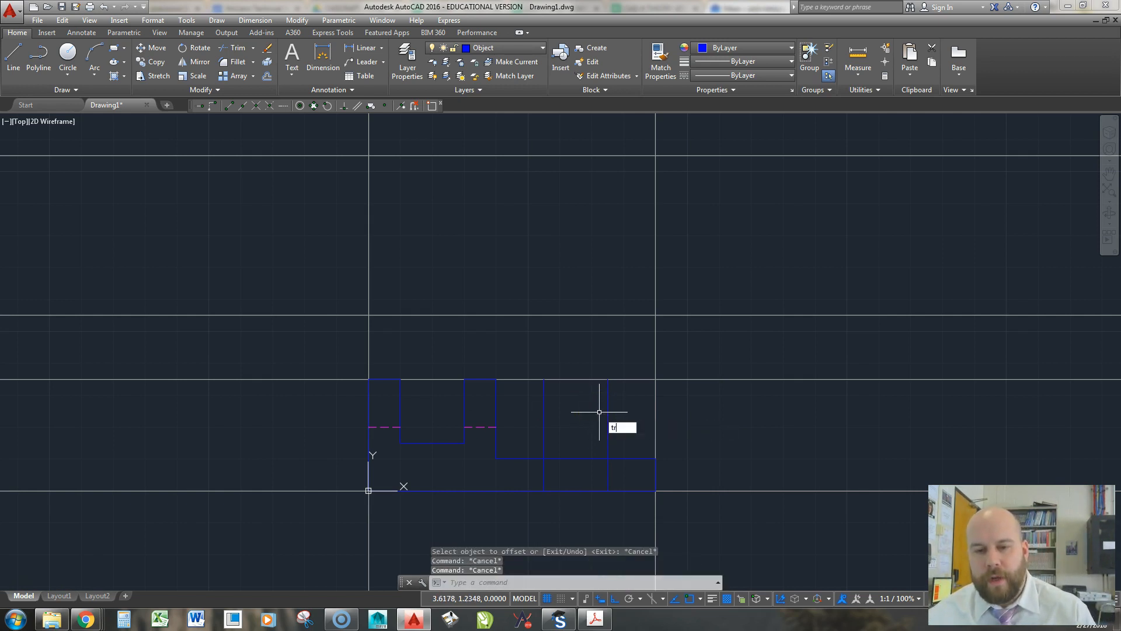
Step: Trim the parts of both hole edge lines that extend above the base
{"action": "type", "text": "tr"}
{"action": "key", "text": "Return"}
{"action": "left_click", "coordinate": [636, 518]}
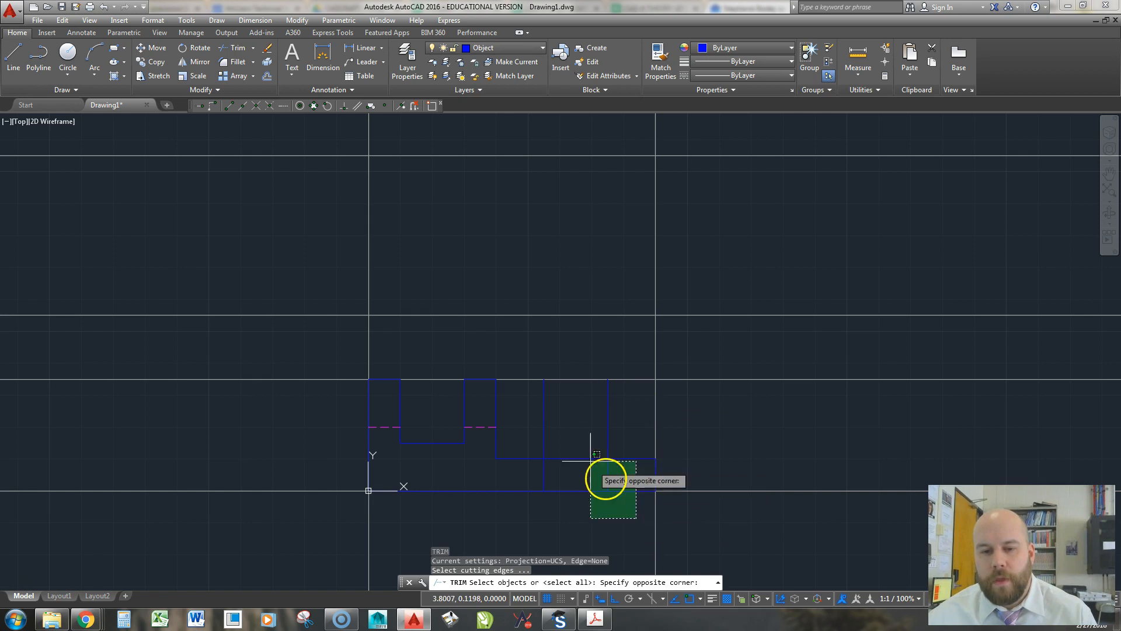
{"action": "left_click", "coordinate": [529, 411]}
{"action": "key", "text": "Return"}
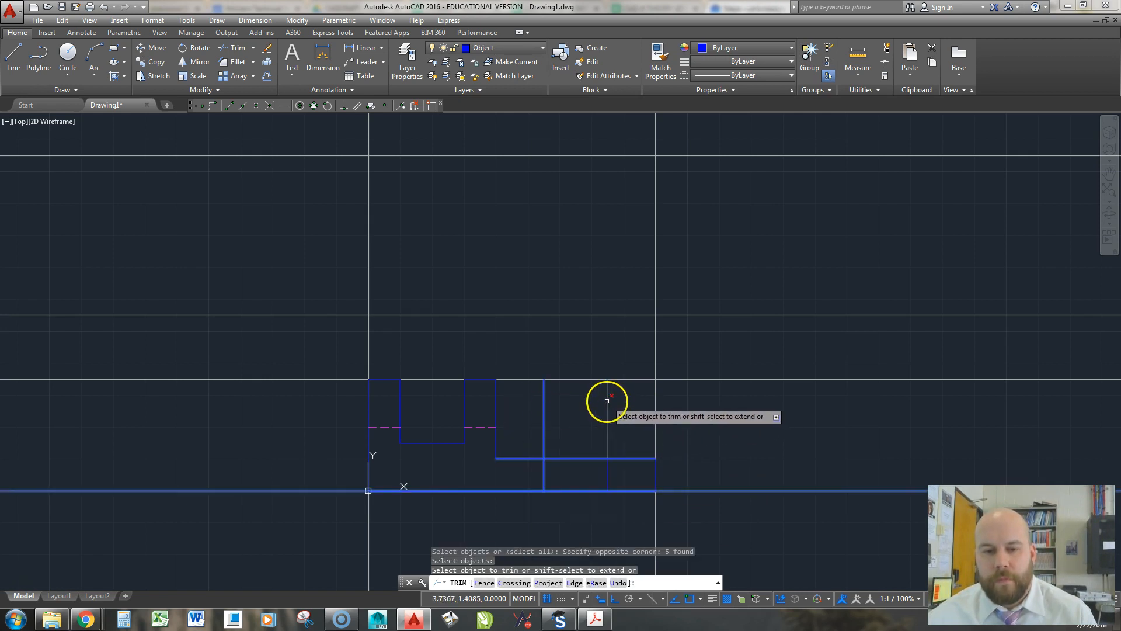
{"action": "left_click", "coordinate": [544, 401]}
{"action": "key", "text": "Return"}
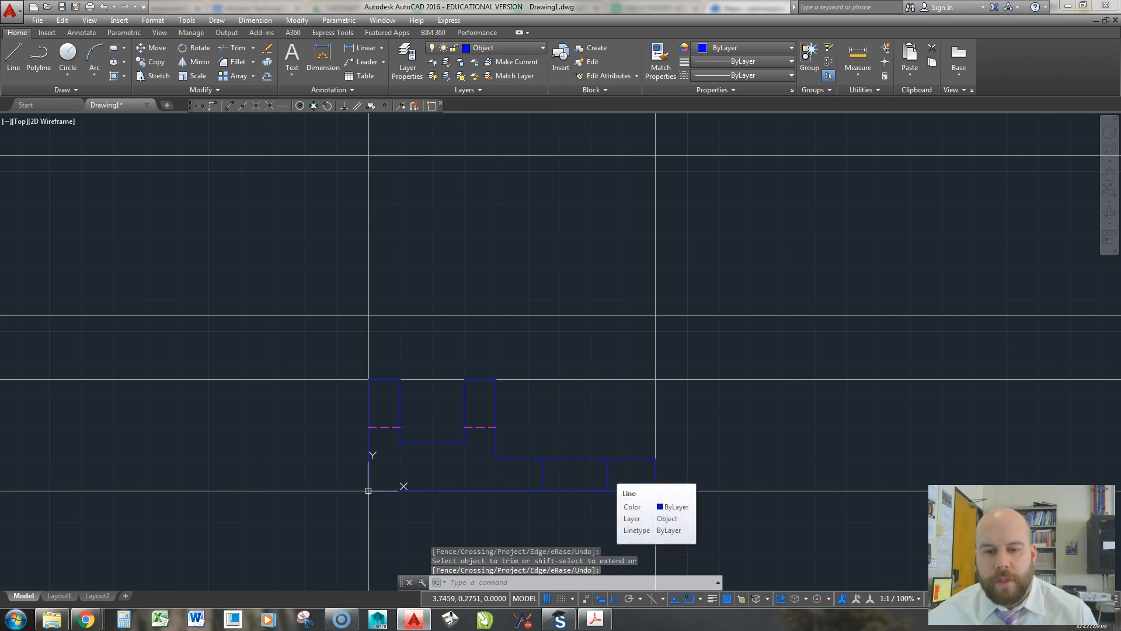
Step: Move both vertical hole edge lines in the base to the Hidden layer and clear the selection
{"action": "left_click", "coordinate": [608, 473]}
{"action": "left_click", "coordinate": [544, 473]}
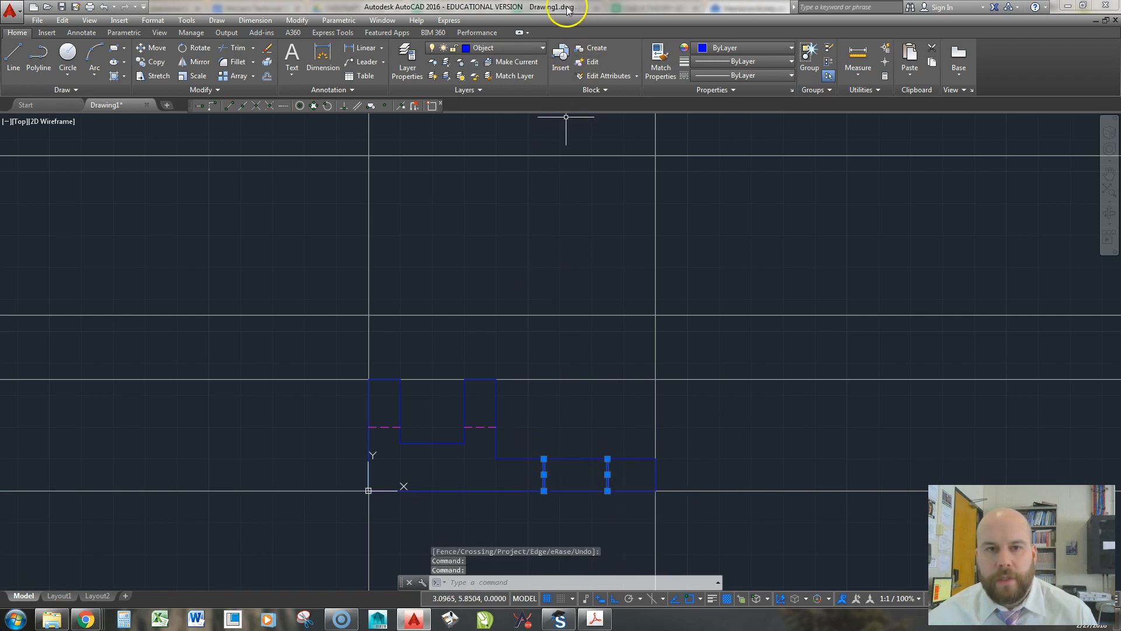
{"action": "left_click", "coordinate": [517, 47]}
{"action": "left_click", "coordinate": [489, 90]}
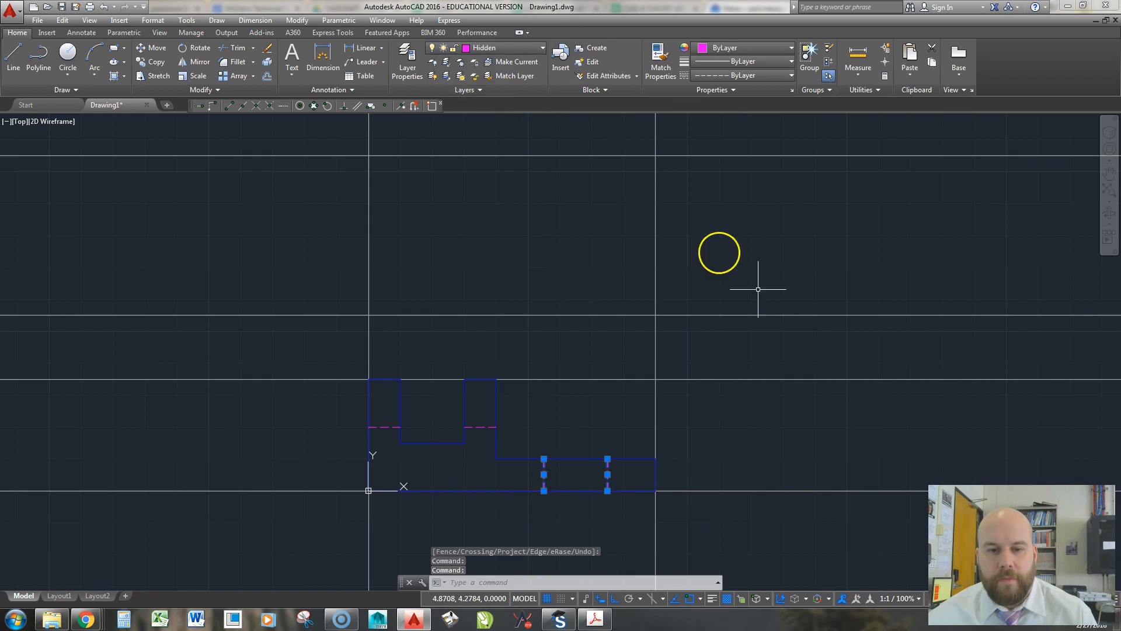
{"action": "key", "text": "Escape"}
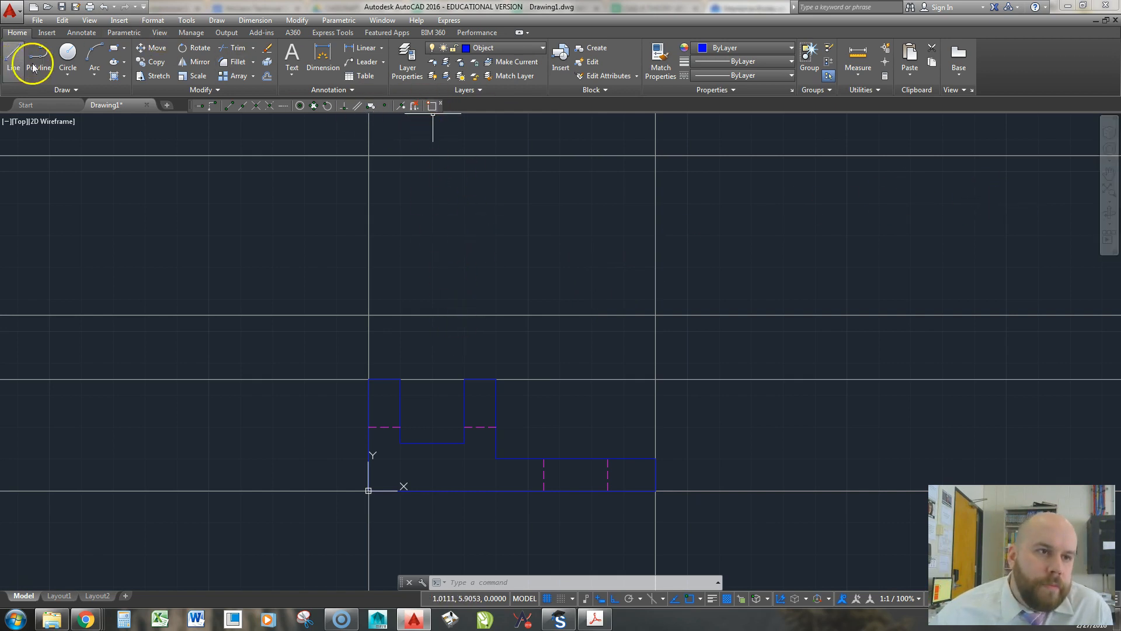
{"action": "left_click", "coordinate": [216, 20]}
{"action": "mouse_move", "coordinate": [246, 23]}
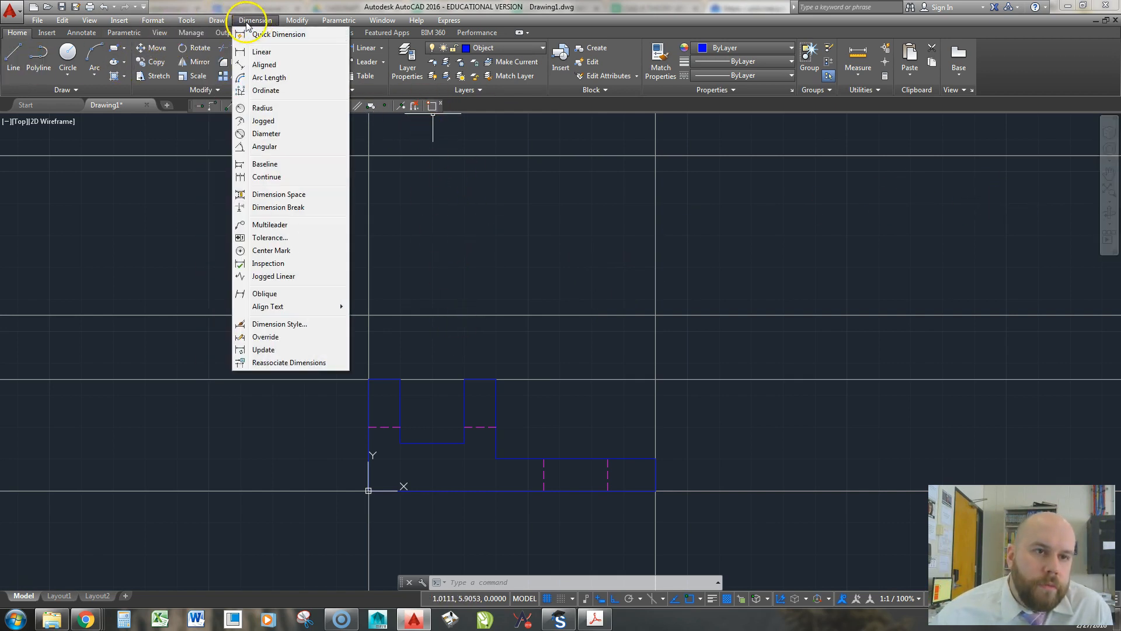
{"action": "left_click", "coordinate": [251, 78]}
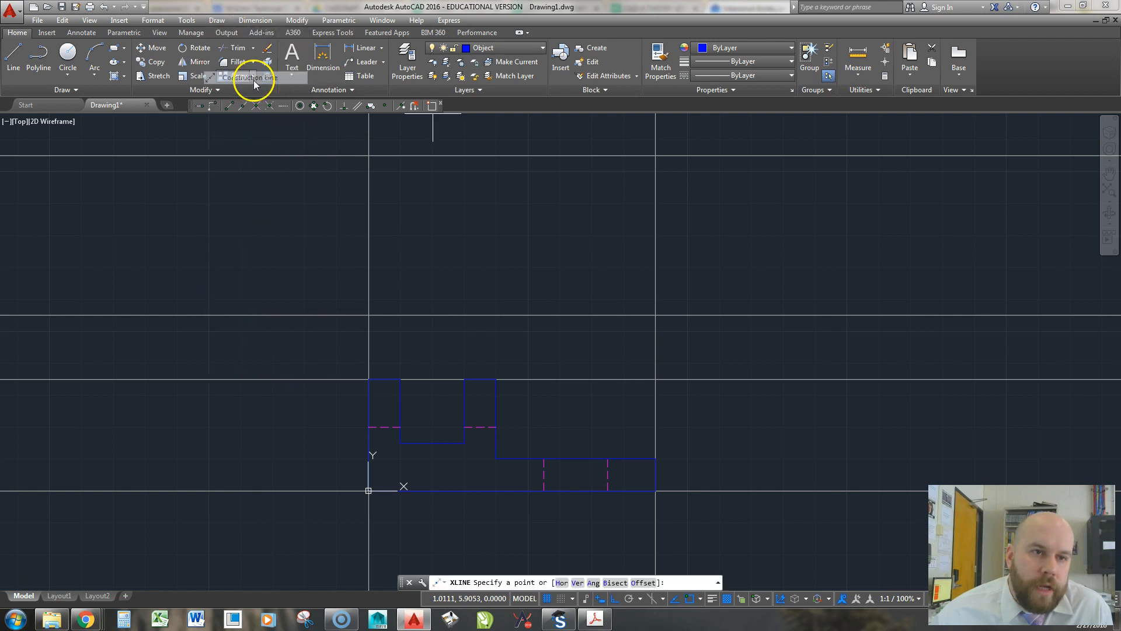
{"action": "left_click", "coordinate": [400, 379]}
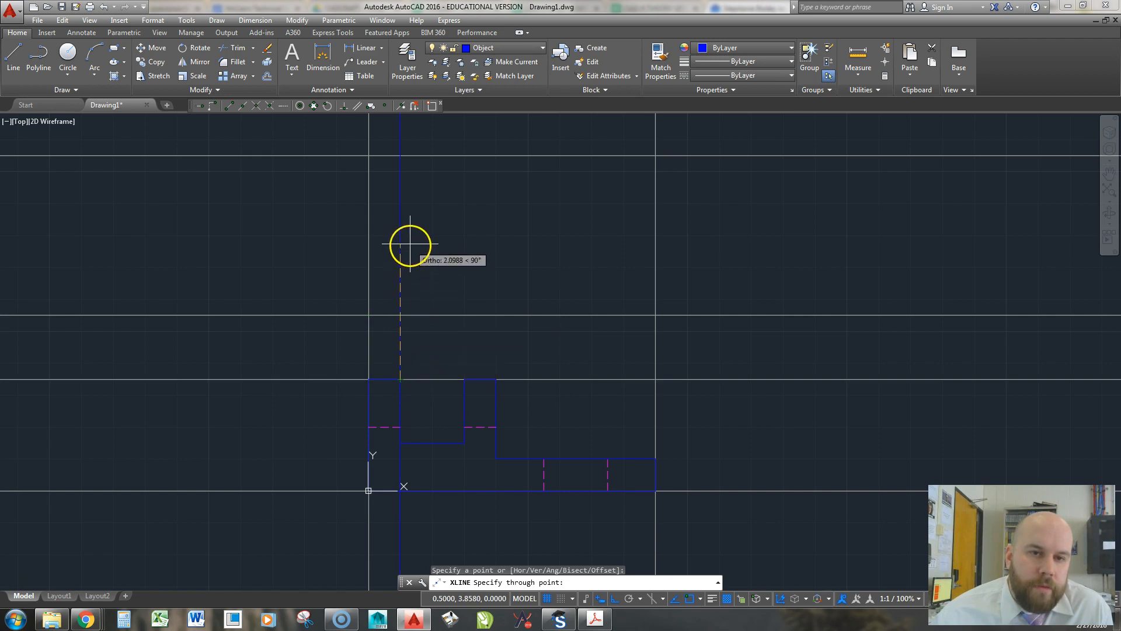
{"action": "key", "text": "Escape"}
Step: Make Construction the current layer
{"action": "left_click", "coordinate": [496, 48]}
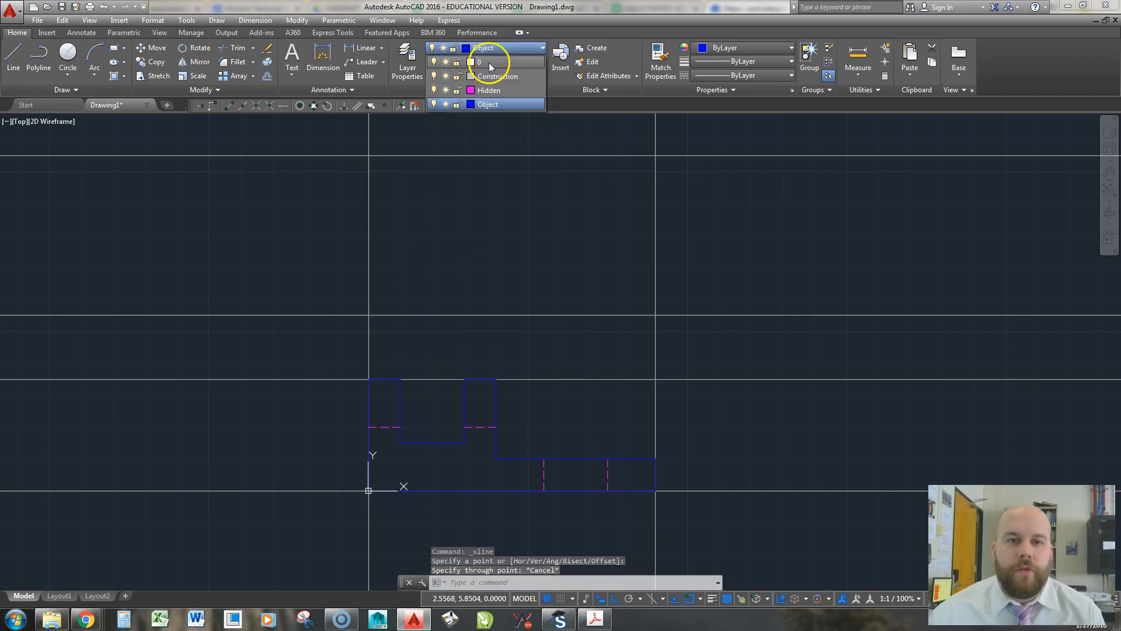
{"action": "left_click", "coordinate": [491, 76]}
{"action": "left_click", "coordinate": [215, 20]}
{"action": "left_click", "coordinate": [248, 78]}
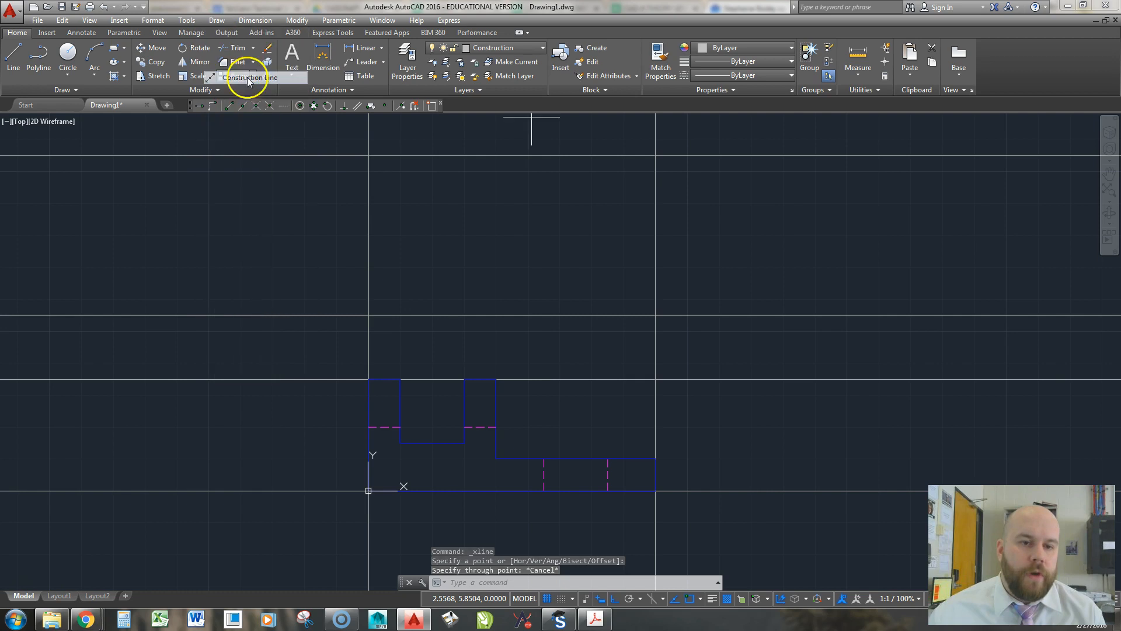
{"action": "left_click", "coordinate": [400, 380]}
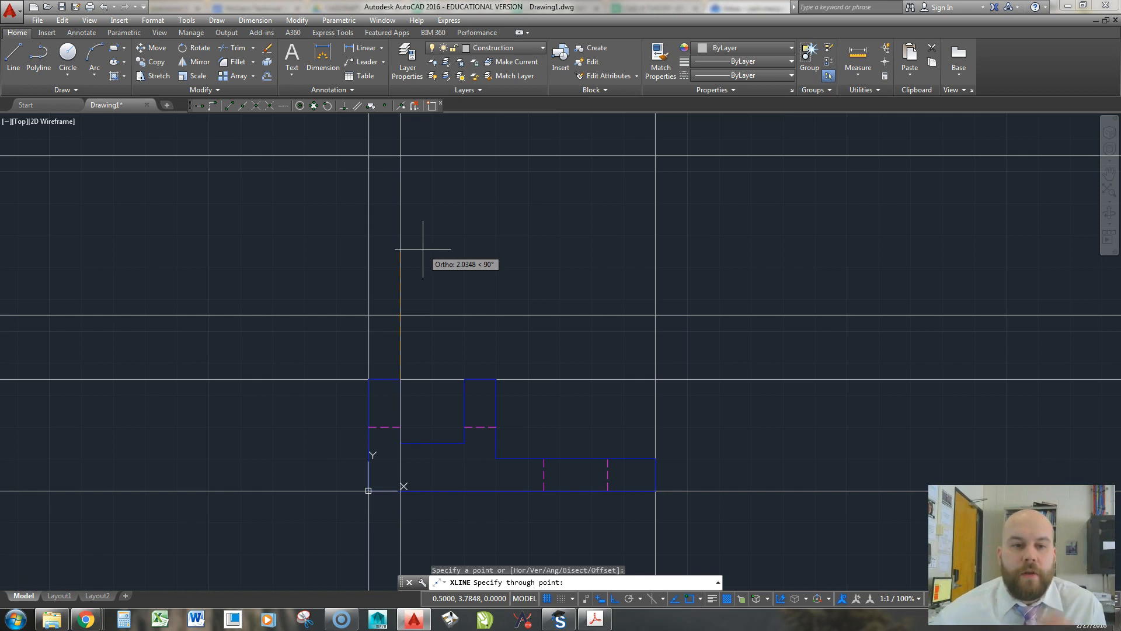
{"action": "left_click", "coordinate": [431, 266]}
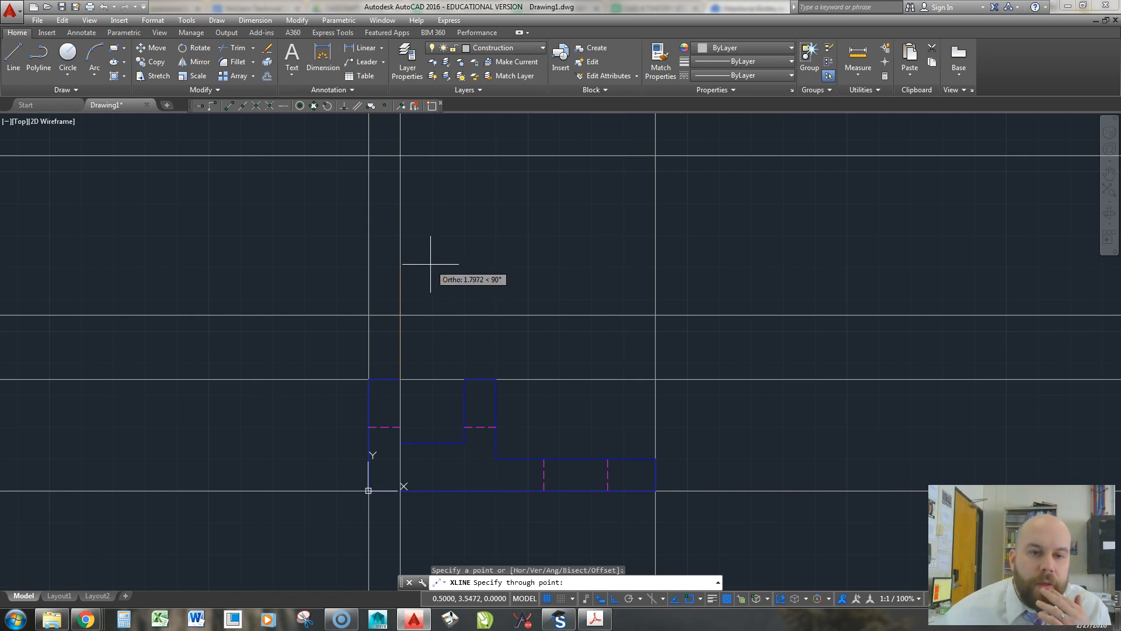
{"action": "left_click", "coordinate": [424, 232]}
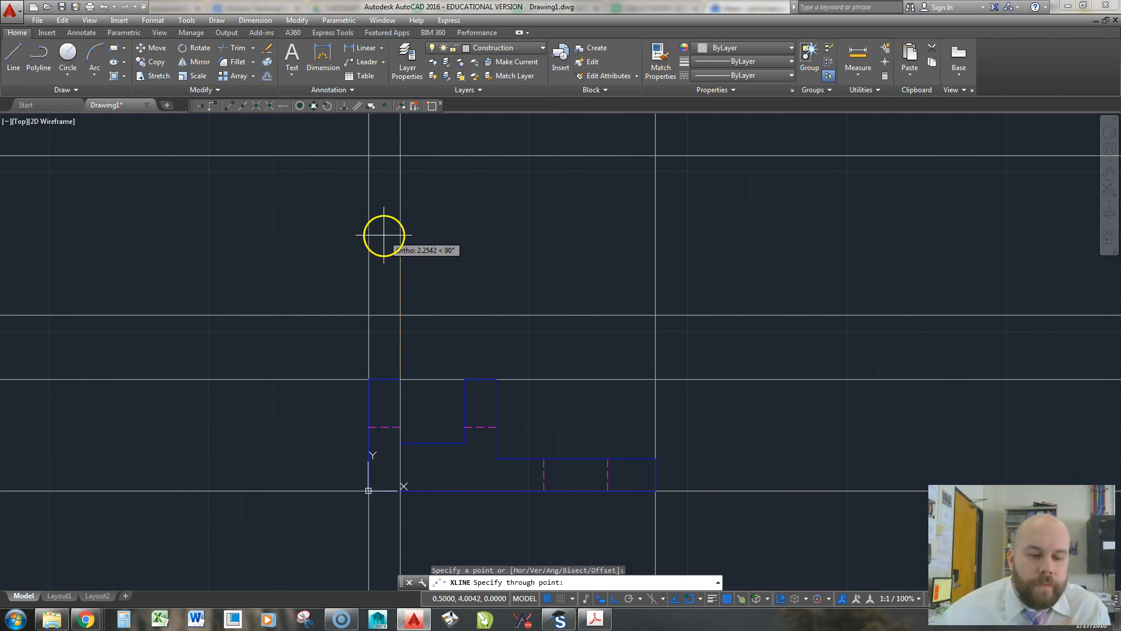
{"action": "key", "text": "Escape"}
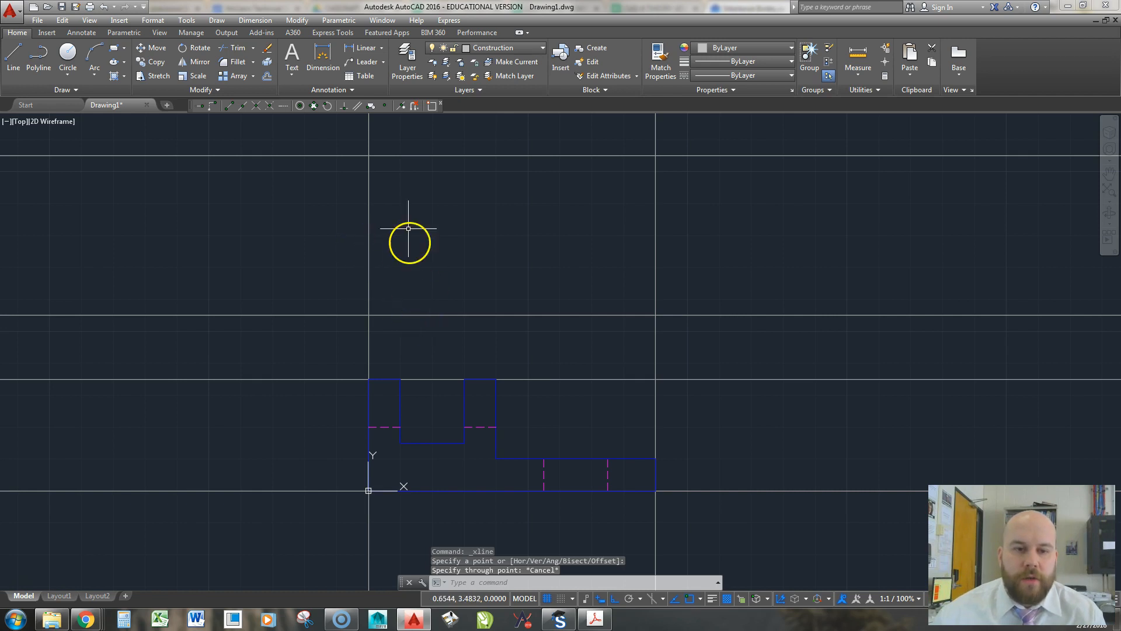
Step: Try to draw a vertical construction line through the left upright's inner top corner and undo it
{"action": "key", "text": "Return"}
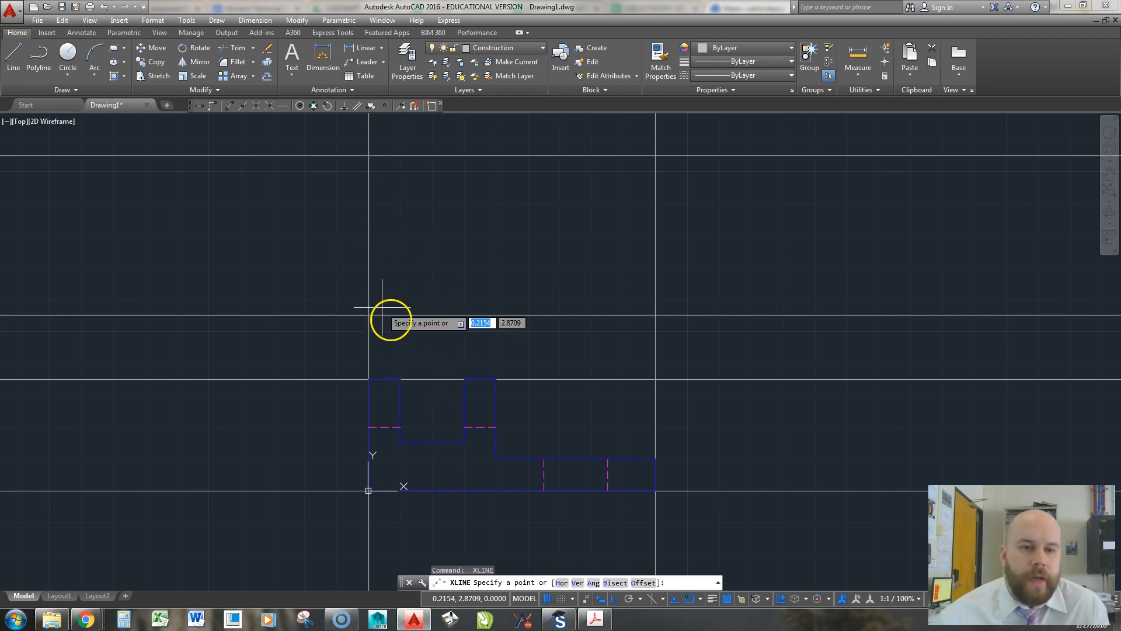
{"action": "left_click", "coordinate": [400, 380]}
{"action": "left_click", "coordinate": [404, 317]}
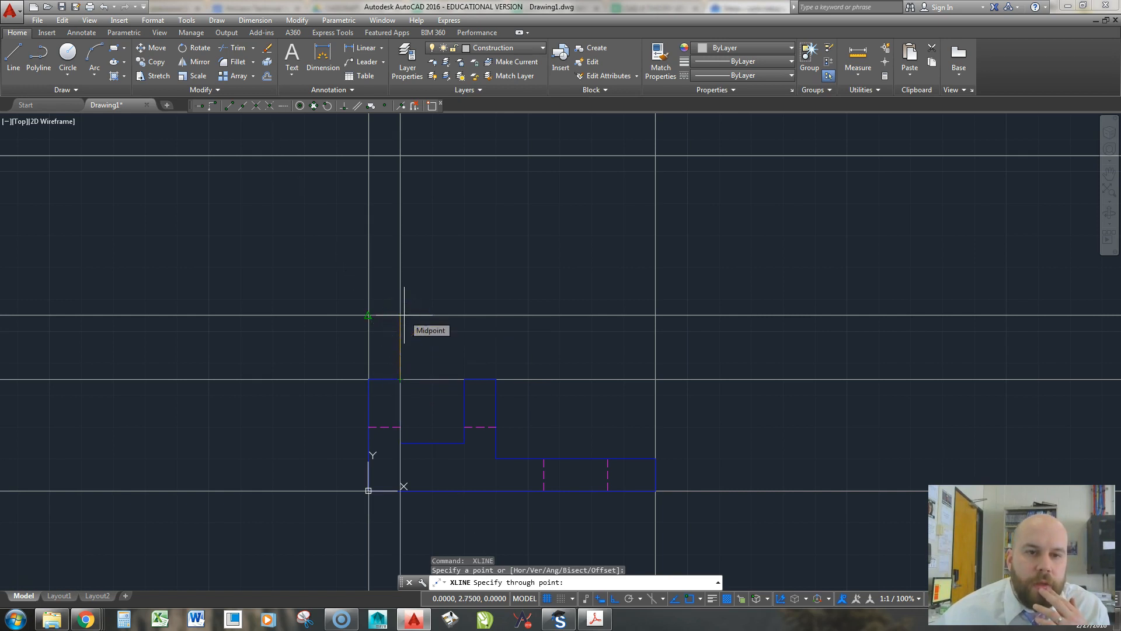
{"action": "key", "text": "ctrl+z"}
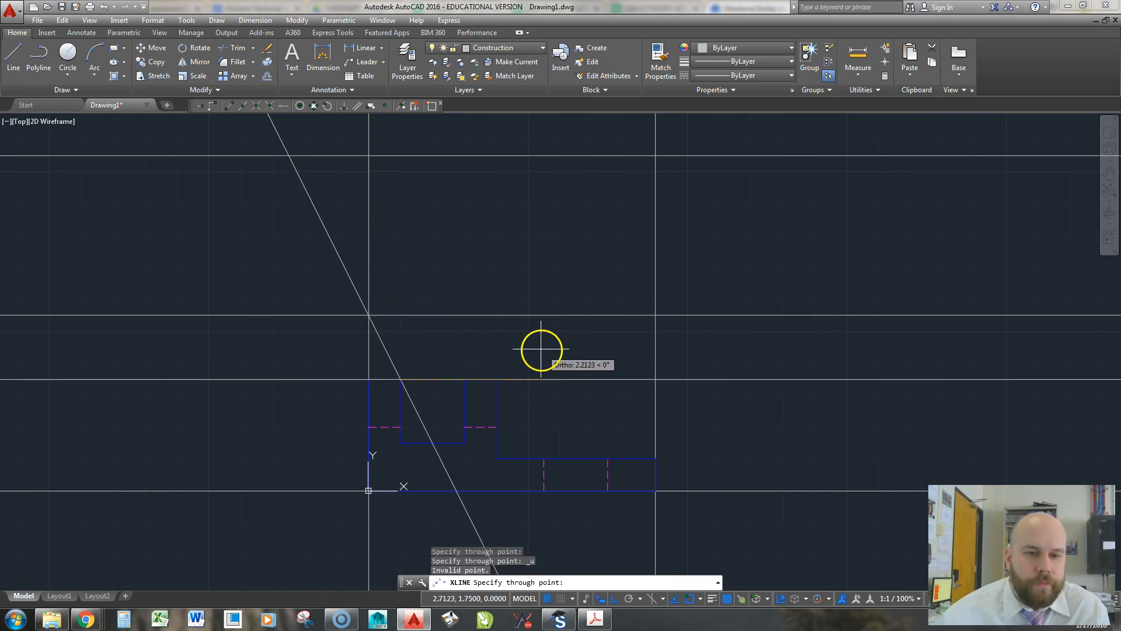
{"action": "key", "text": "ctrl+z"}
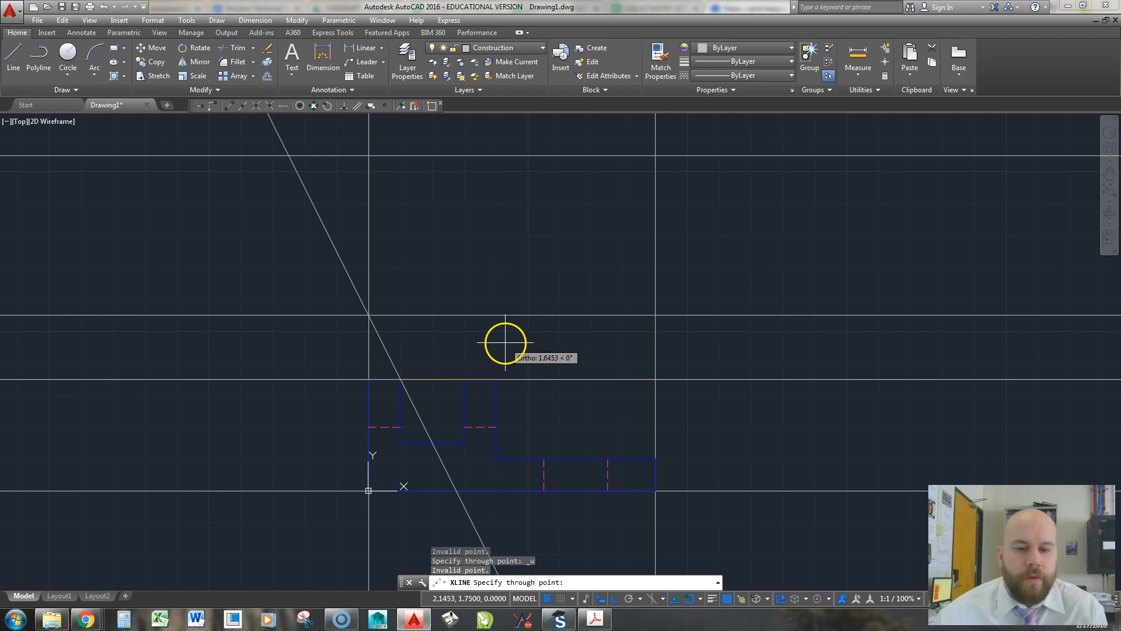
{"action": "key", "text": "Escape"}
{"action": "key", "text": "Escape"}
{"action": "key", "text": "ctrl+z"}
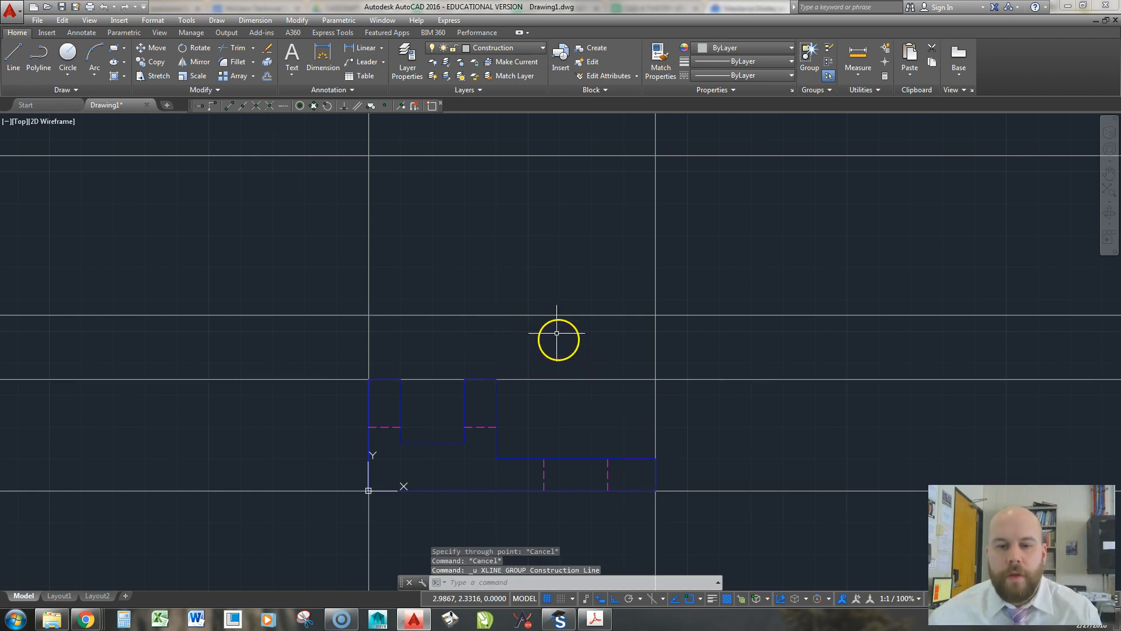
Step: With Ortho on, draw a vertical construction line through the inner top corner of the front view's left upright
{"action": "left_click", "coordinate": [217, 19]}
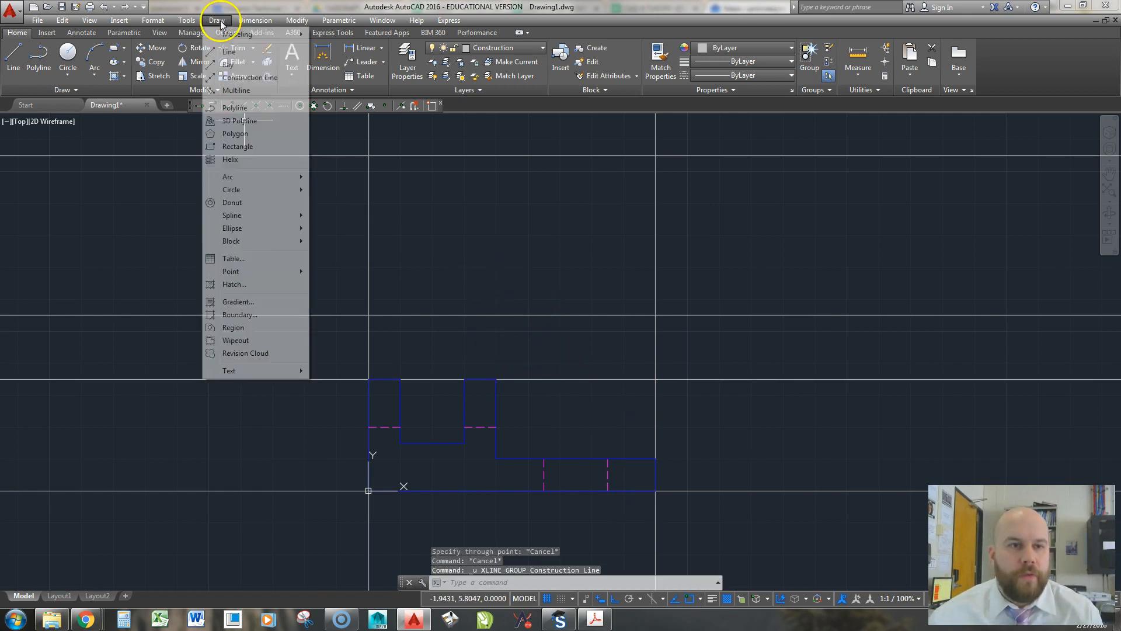
{"action": "left_click", "coordinate": [243, 77]}
{"action": "left_click", "coordinate": [615, 599]}
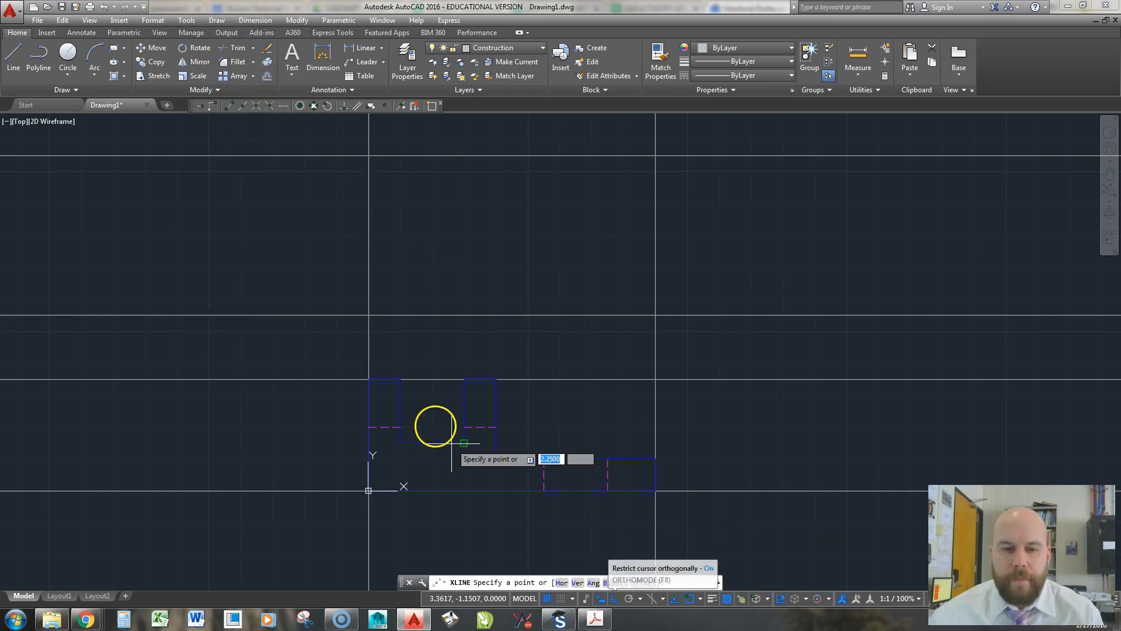
{"action": "left_click", "coordinate": [400, 379]}
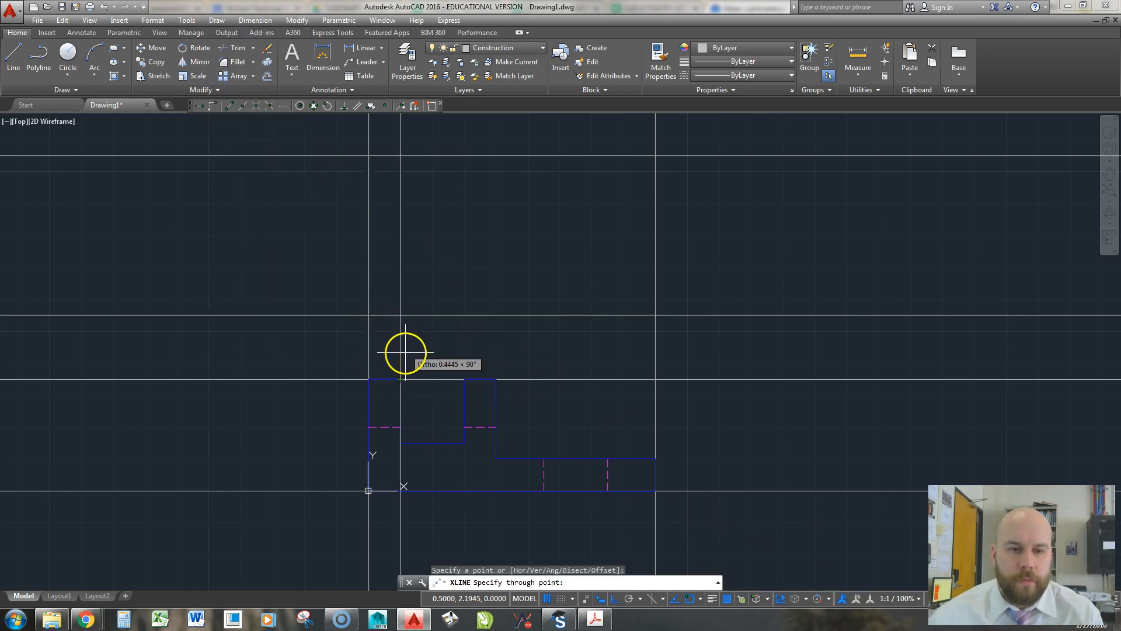
{"action": "left_click", "coordinate": [406, 354]}
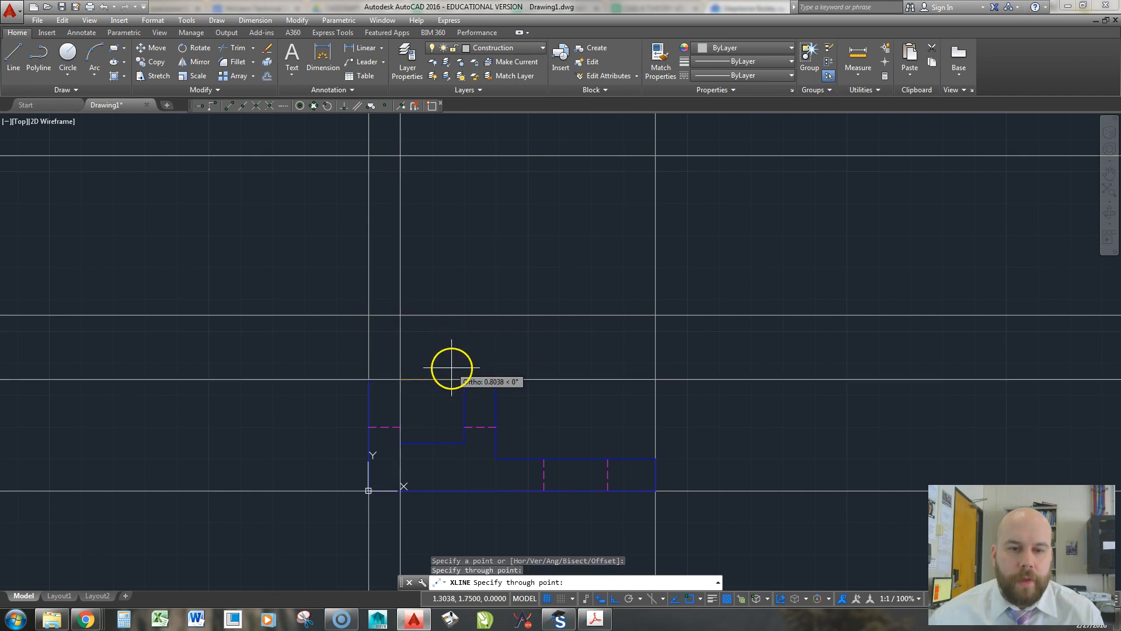
{"action": "left_click", "coordinate": [468, 367]}
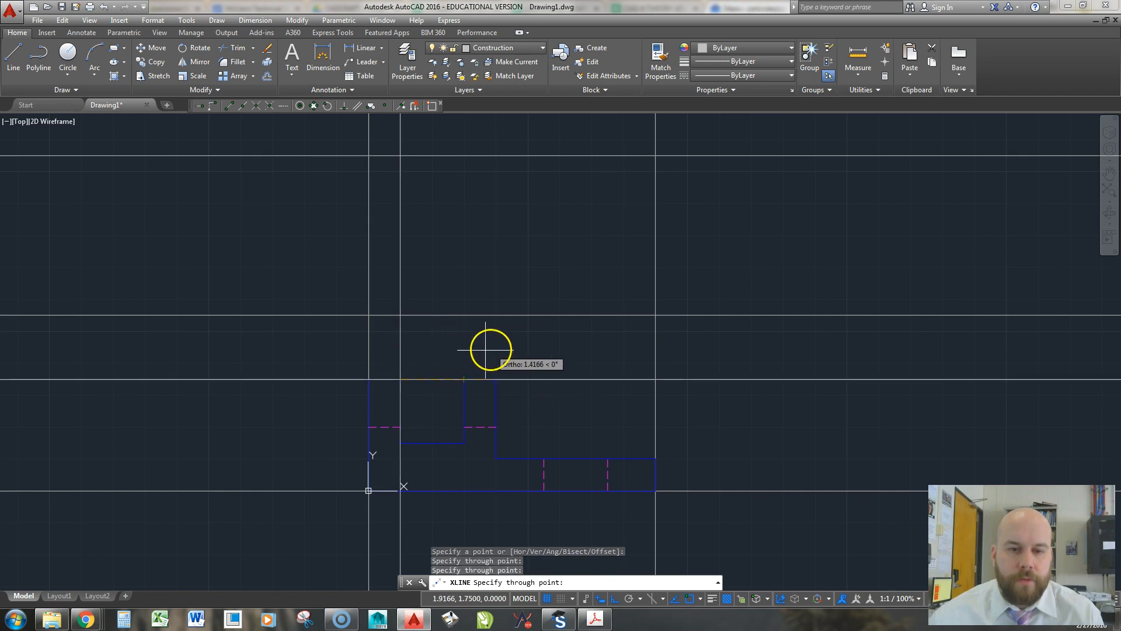
{"action": "key", "text": "Return"}
Step: Draw vertical construction lines through the inner and outer top corners of the front view's right upright
{"action": "key", "text": "Return"}
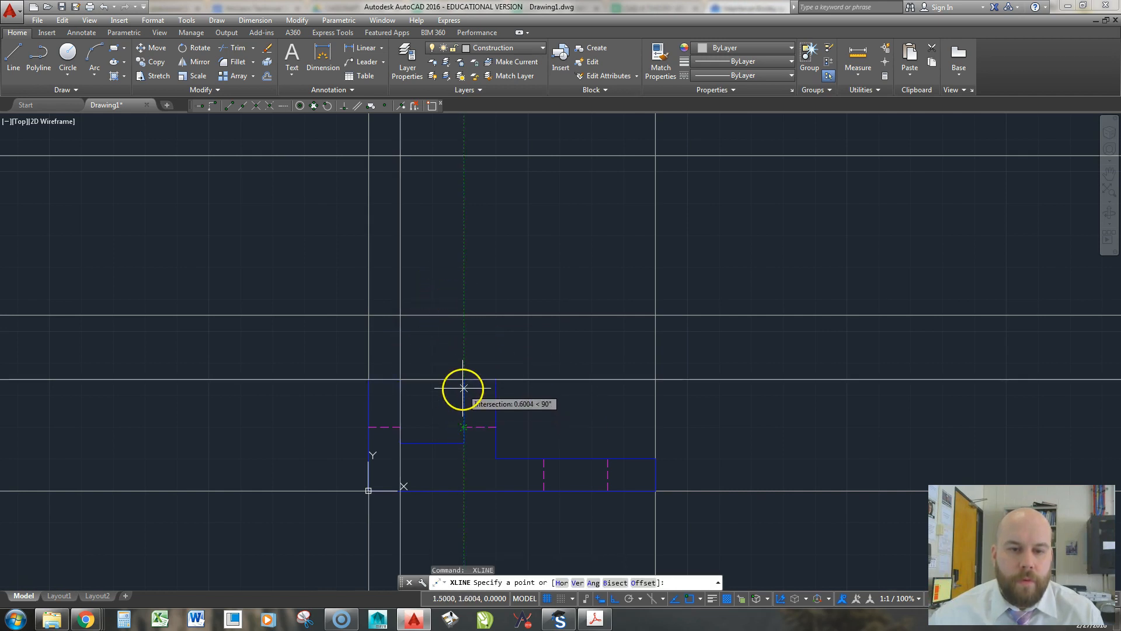
{"action": "left_click", "coordinate": [464, 380]}
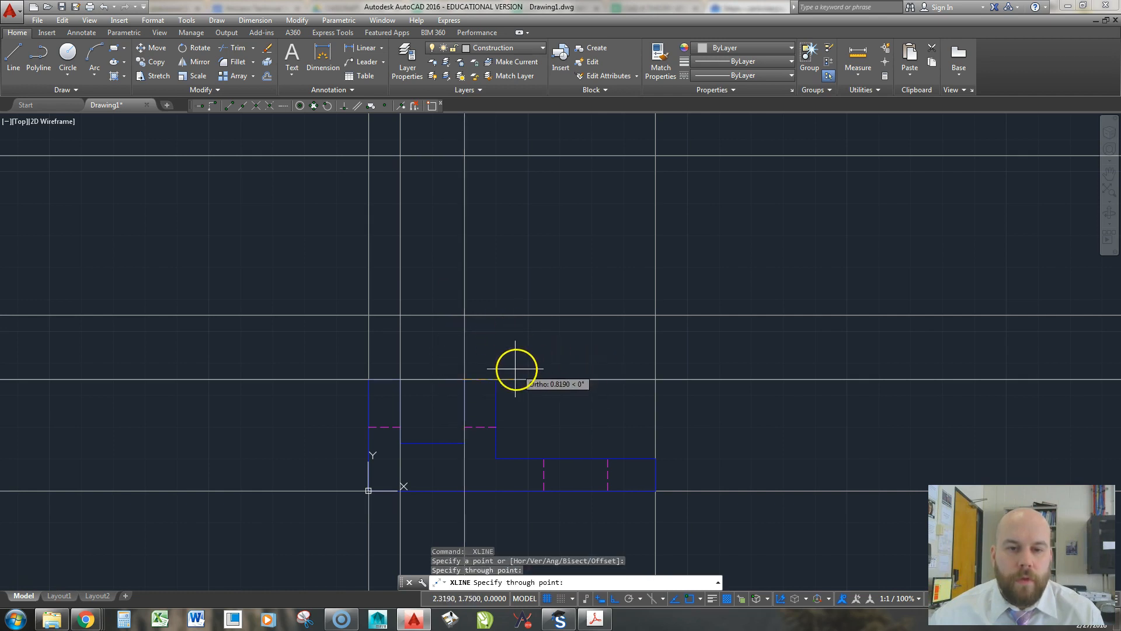
{"action": "left_click", "coordinate": [498, 378]}
{"action": "key", "text": "Return"}
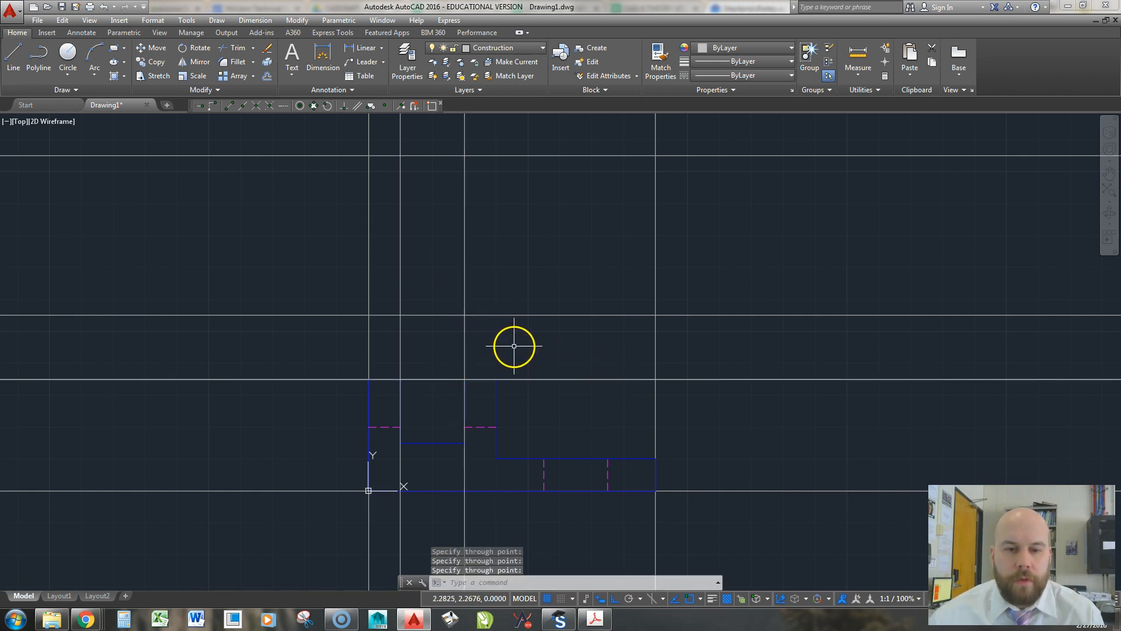
{"action": "key", "text": "Return"}
{"action": "left_click", "coordinate": [496, 379]}
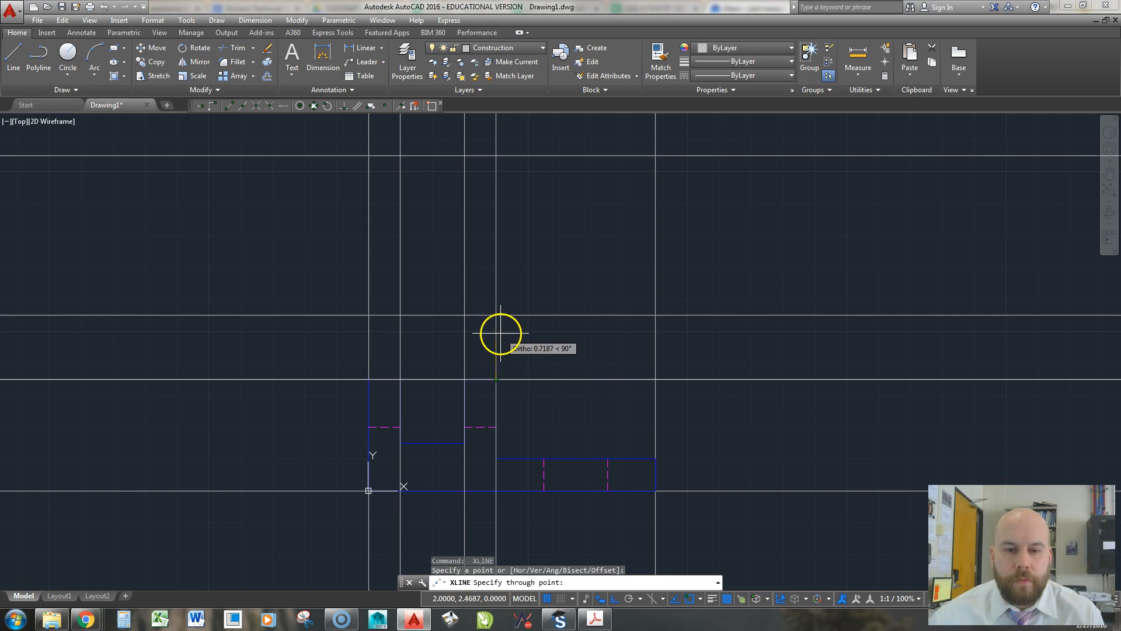
{"action": "left_click", "coordinate": [503, 335]}
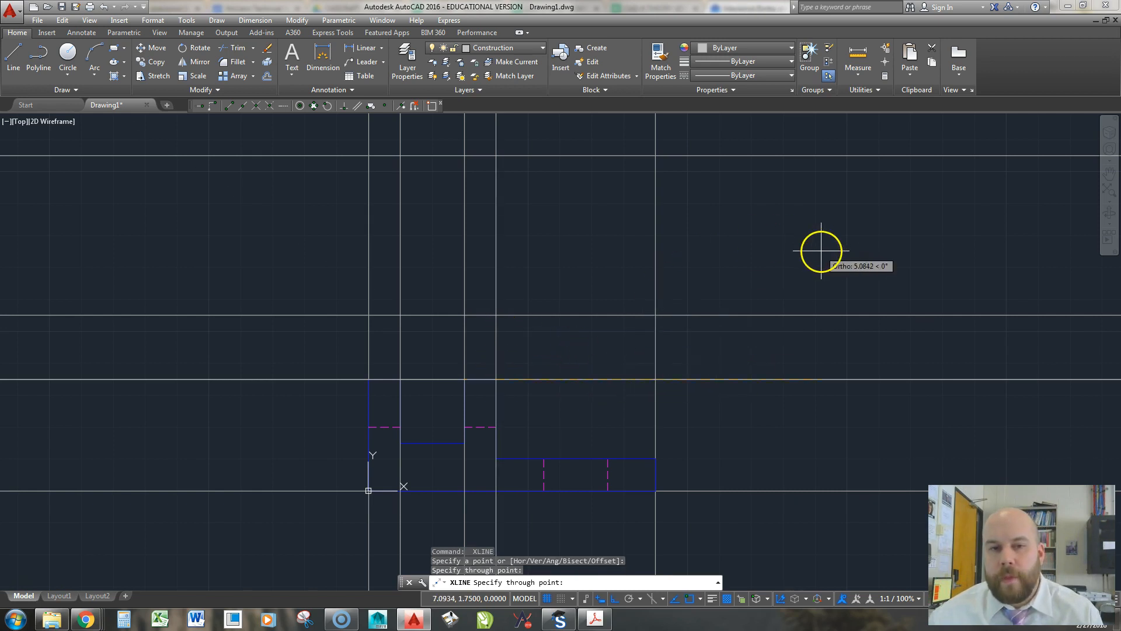
{"action": "key", "text": "Return"}
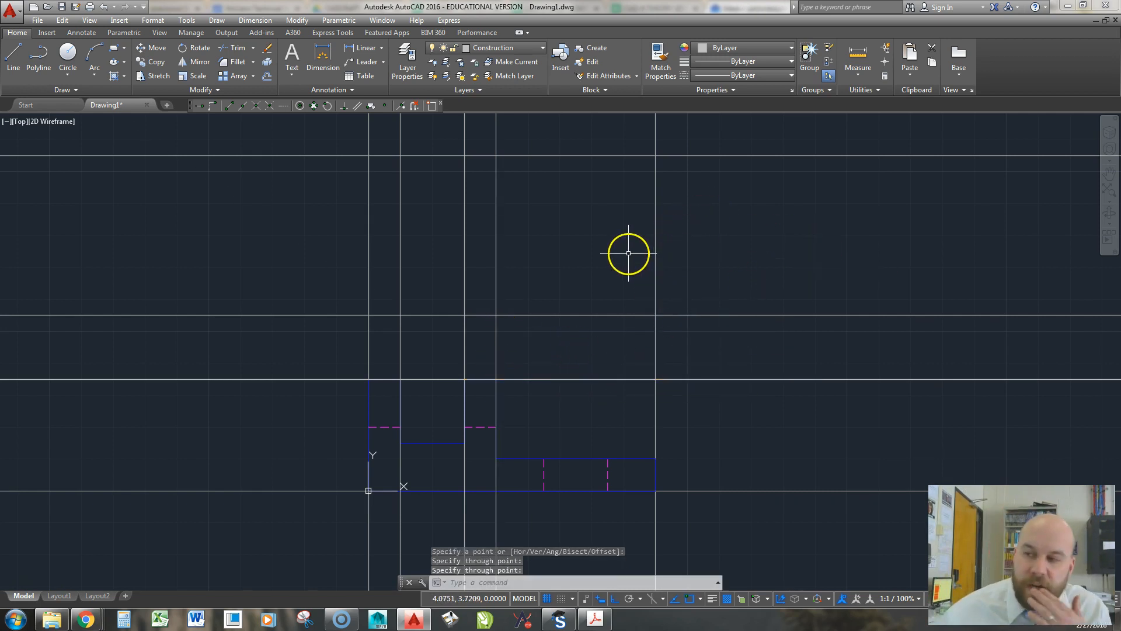
Step: On the Object layer, draw the top view's rectangular outline with lines through the four outer construction line intersections above the front view
{"action": "left_click", "coordinate": [503, 46]}
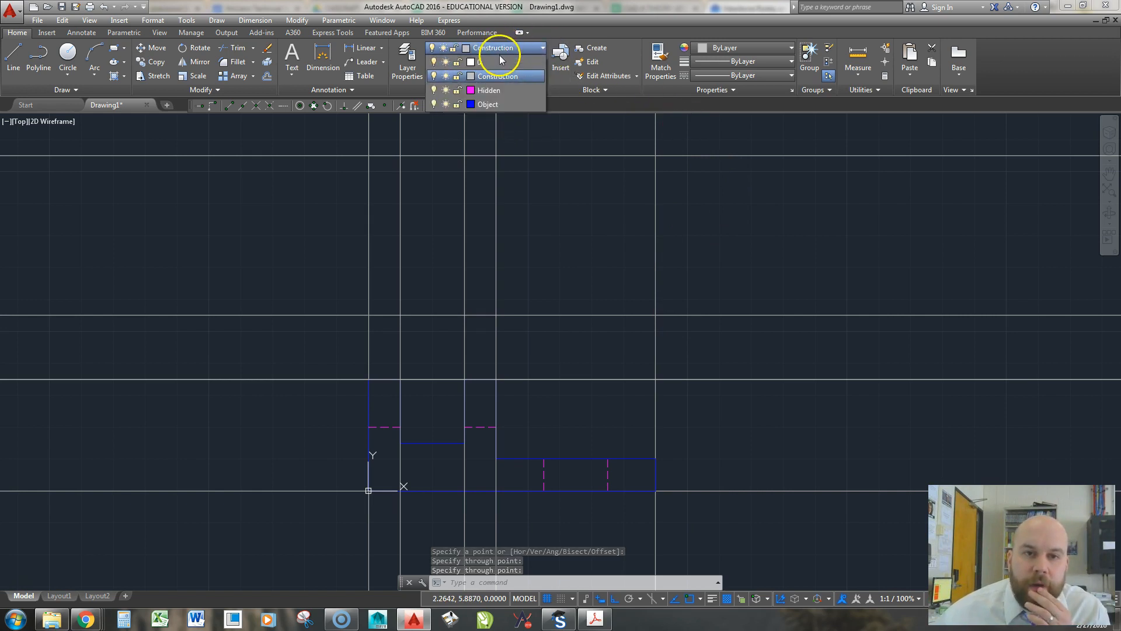
{"action": "left_click", "coordinate": [489, 104]}
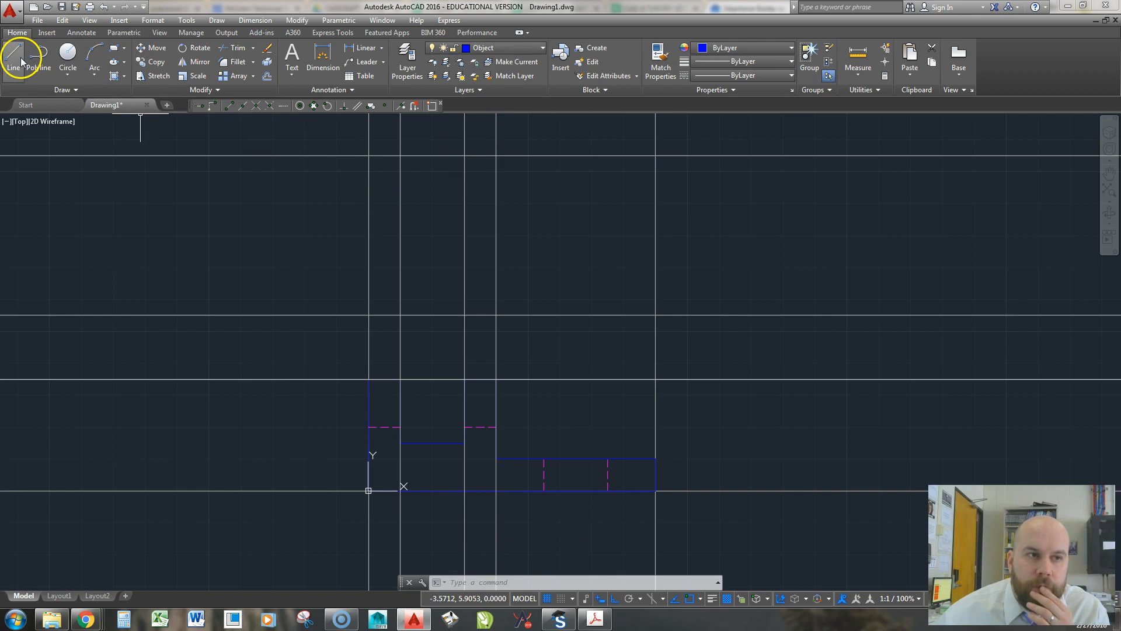
{"action": "type", "text": "l"}
{"action": "key", "text": "Return"}
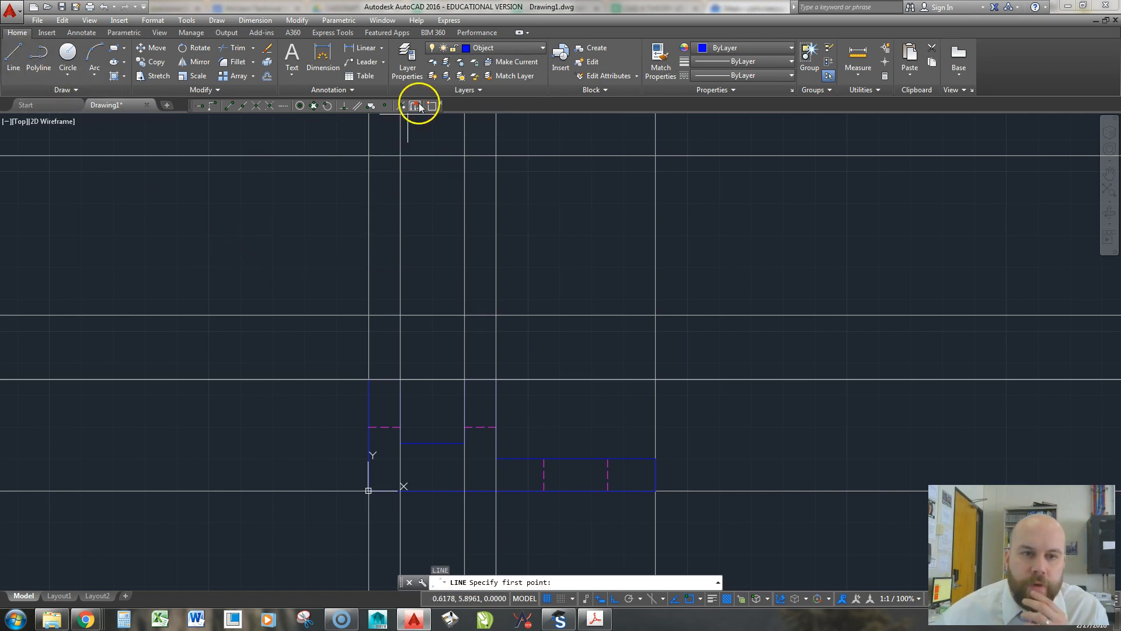
{"action": "left_click", "coordinate": [368, 156]}
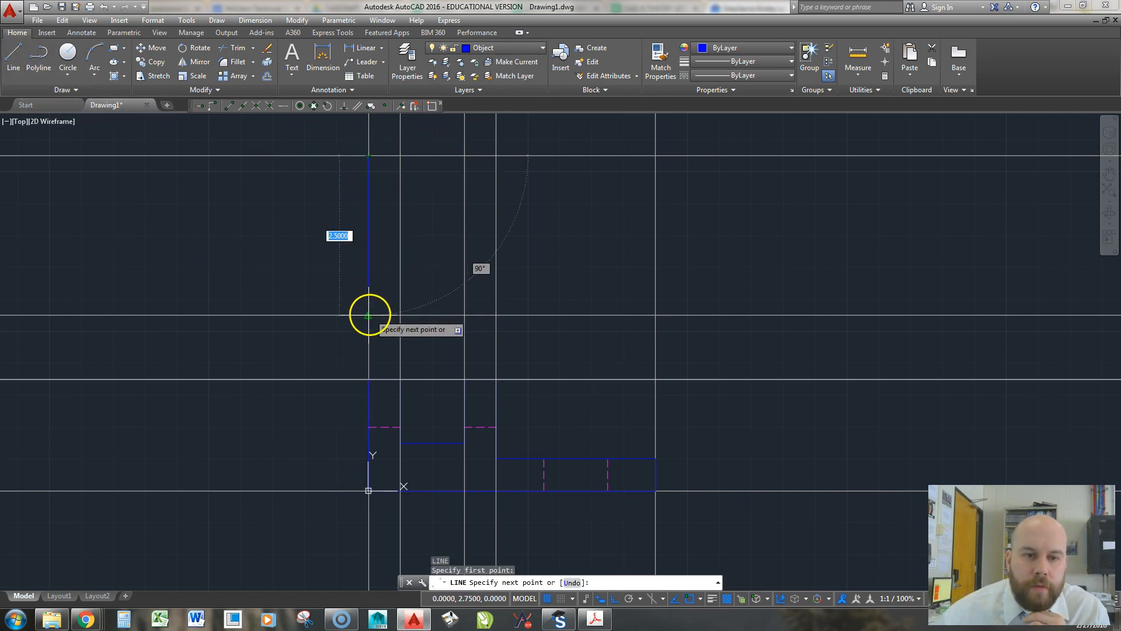
{"action": "left_click", "coordinate": [369, 316]}
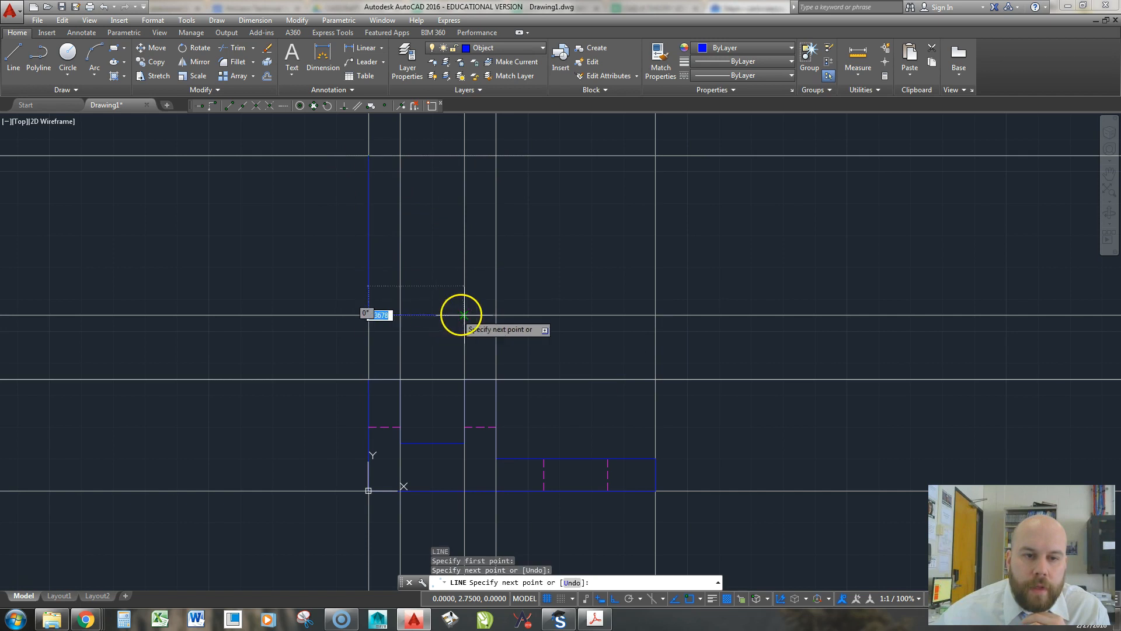
{"action": "left_click", "coordinate": [657, 315]}
{"action": "left_click", "coordinate": [656, 156]}
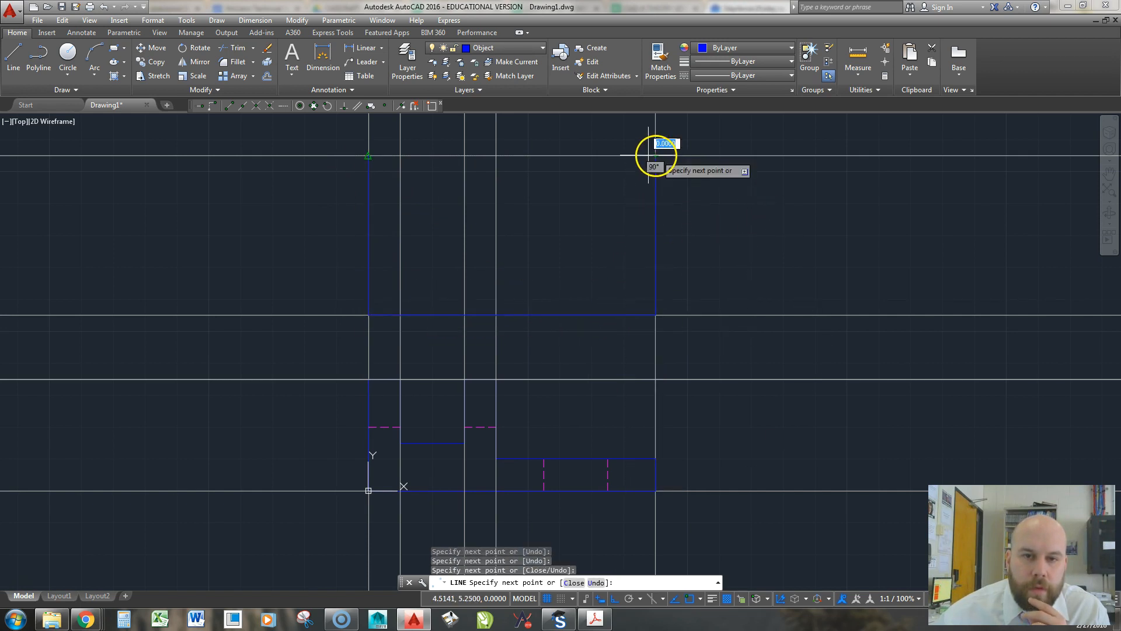
{"action": "left_click", "coordinate": [368, 156]}
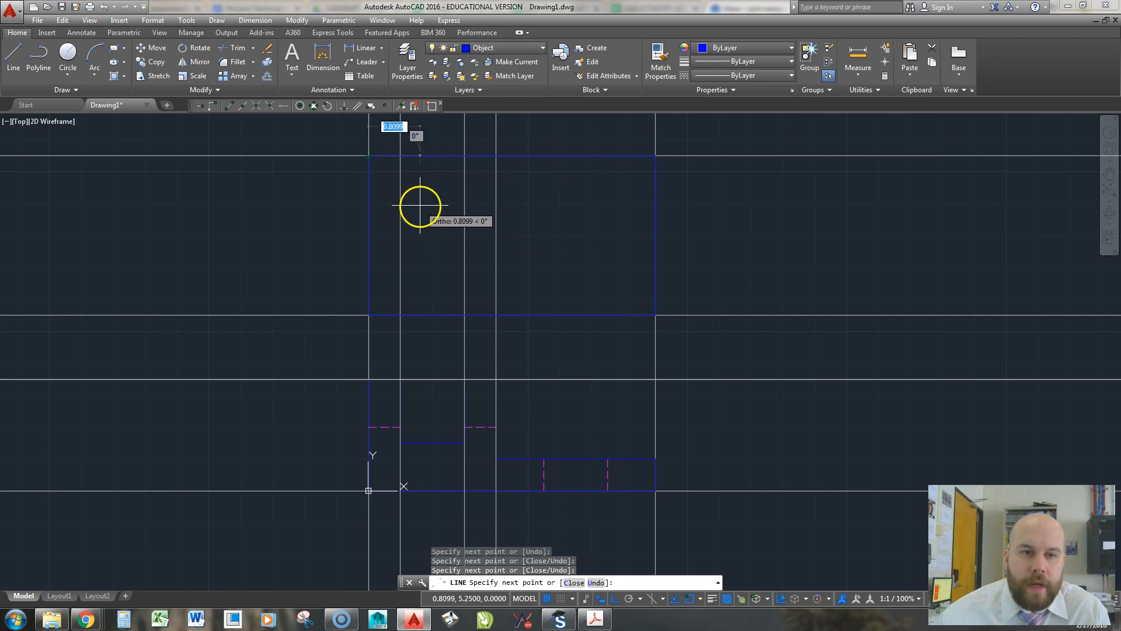
Step: Draw the left upright's inner edge in the top view, from the outline's upper edge straight down to its lower edge
{"action": "key", "text": "Return"}
{"action": "key", "text": "Return"}
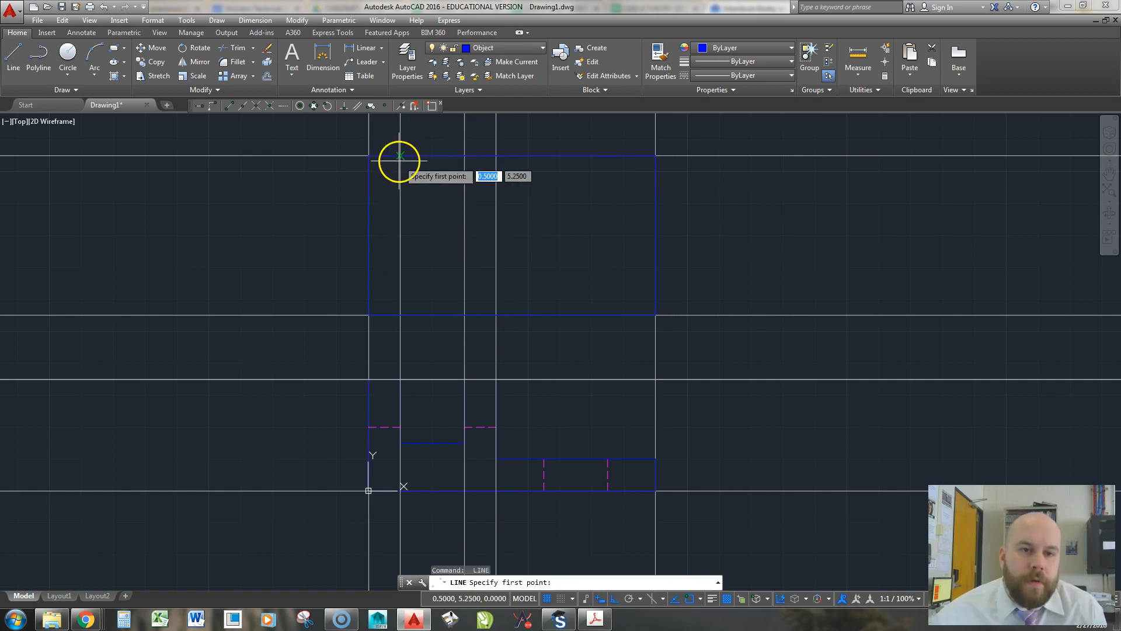
{"action": "left_click", "coordinate": [400, 156]}
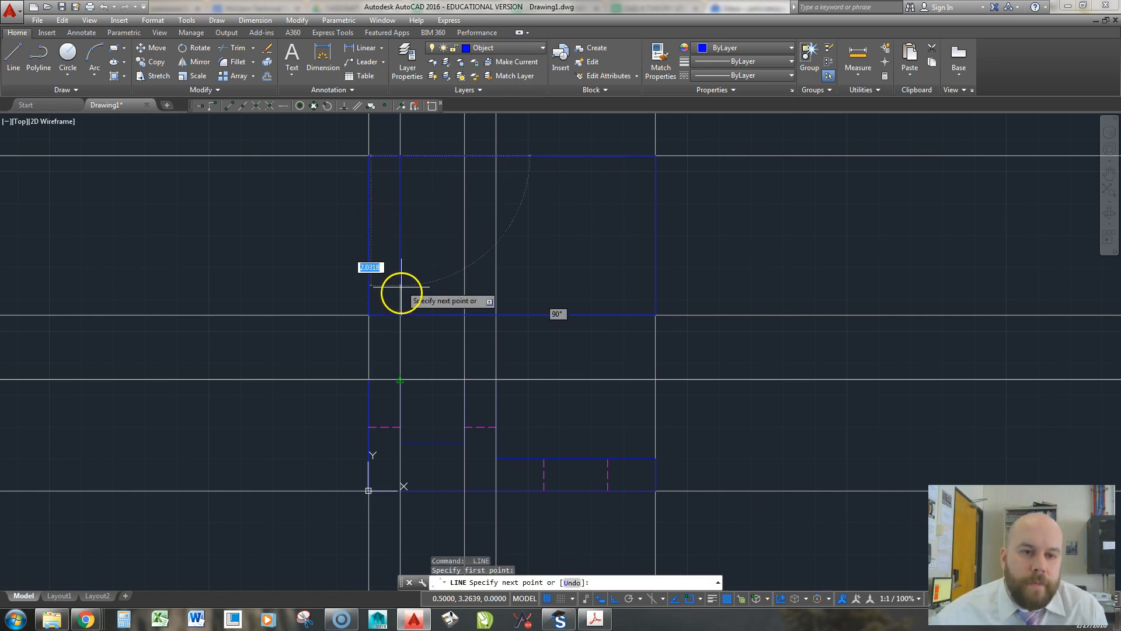
{"action": "left_click", "coordinate": [402, 315]}
{"action": "key", "text": "Return"}
Step: Draw the right upright's inner and outer edges in the top view as full-height vertical lines along the construction lines
{"action": "key", "text": "Return"}
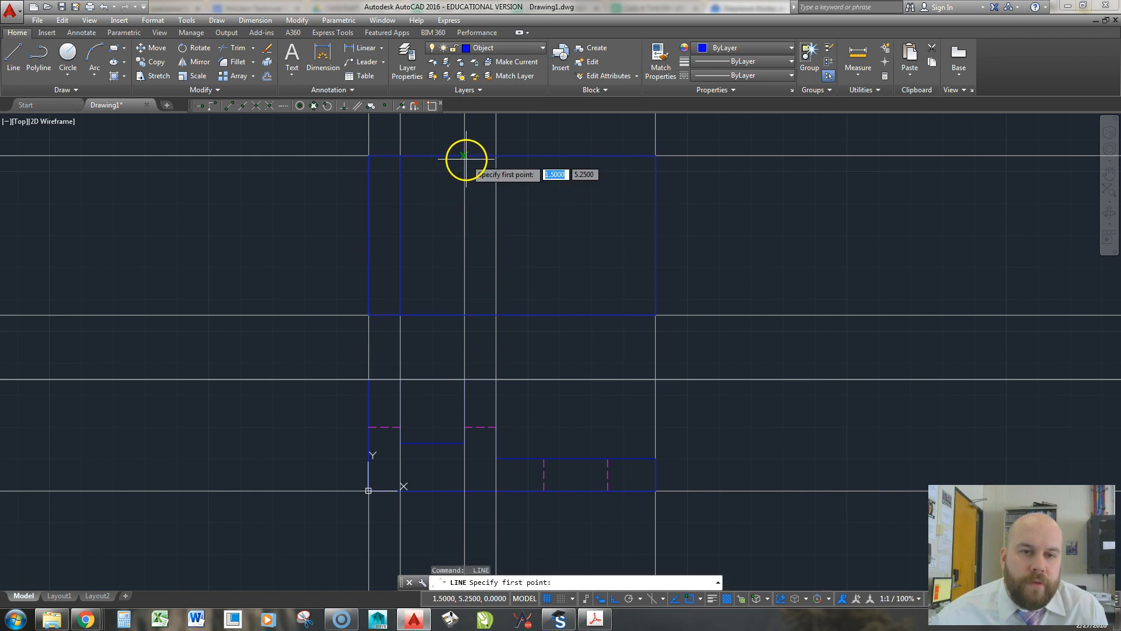
{"action": "left_click", "coordinate": [466, 156]}
{"action": "left_click", "coordinate": [465, 315]}
{"action": "key", "text": "Return"}
{"action": "key", "text": "Return"}
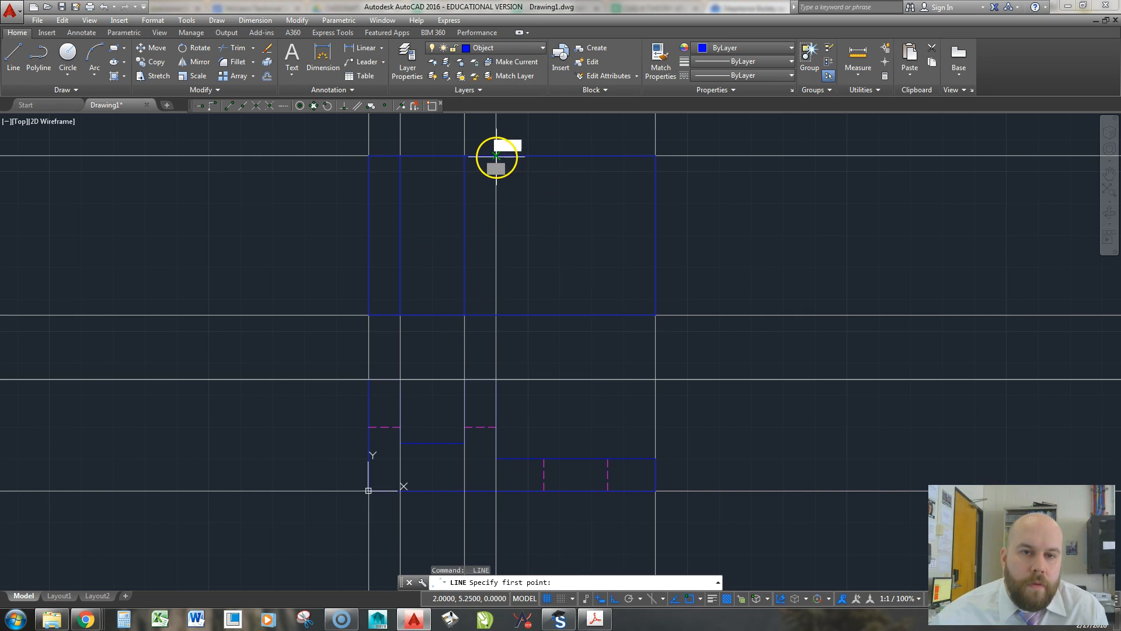
{"action": "left_click", "coordinate": [497, 155]}
{"action": "left_click", "coordinate": [496, 316]}
{"action": "key", "text": "Return"}
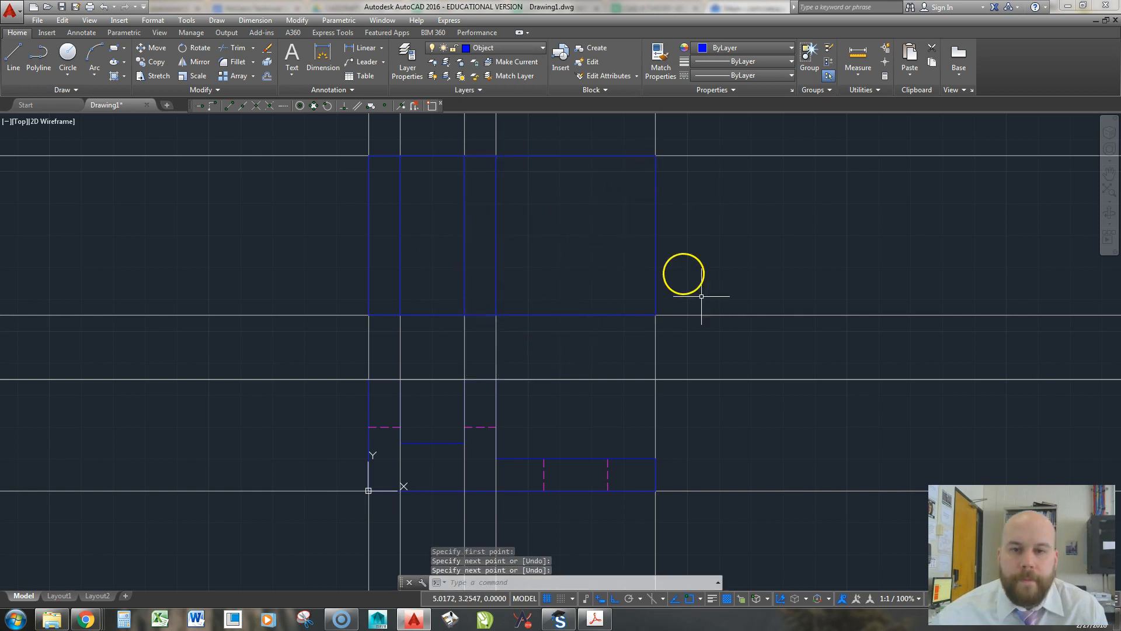
{"action": "key", "text": "Escape"}
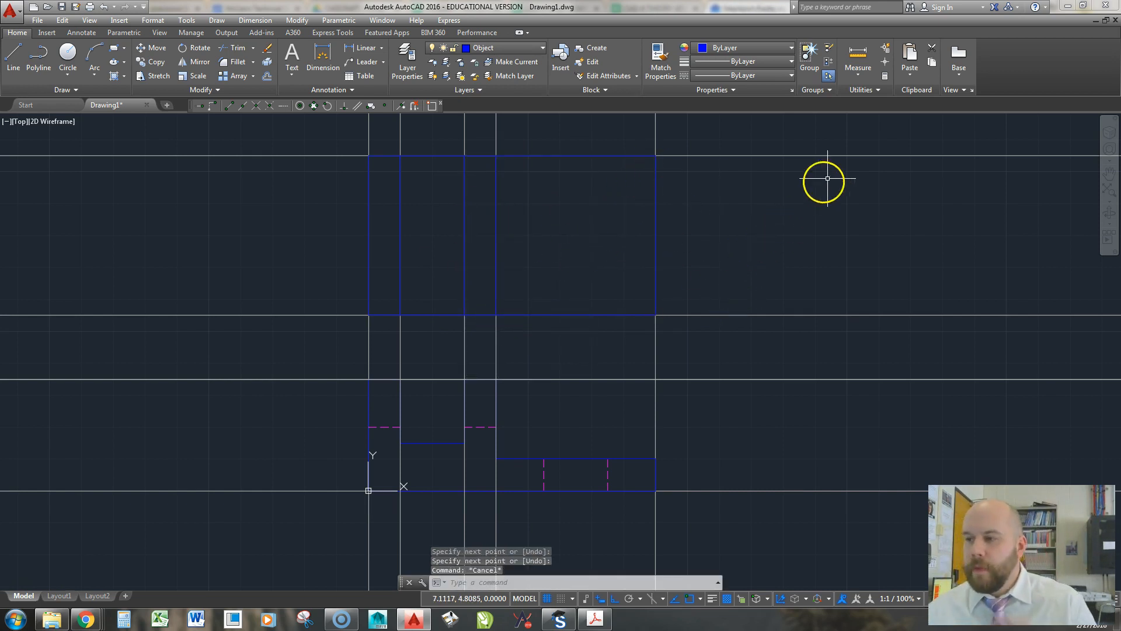
Step: Check the Saddle Bracket PDF, and offset the top view's upper and lower horizontal edges inward by 0.5
{"action": "left_click_drag", "start_coordinate": [1120, 8], "coordinate": [560, 5]}
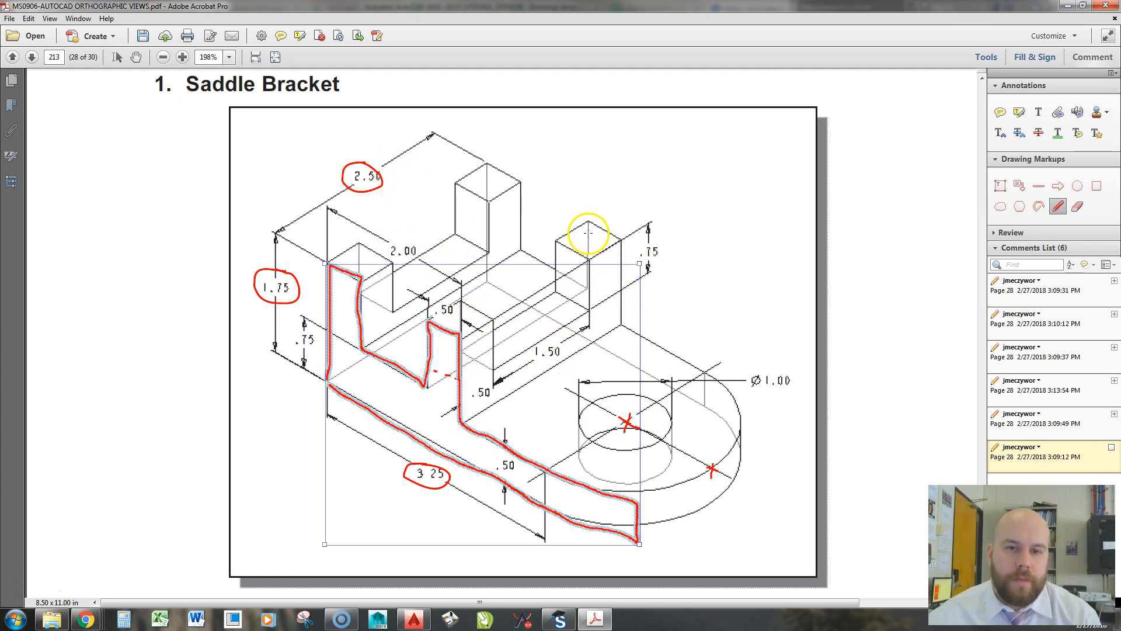
{"action": "left_click_drag", "start_coordinate": [671, 6], "coordinate": [1120, 229]}
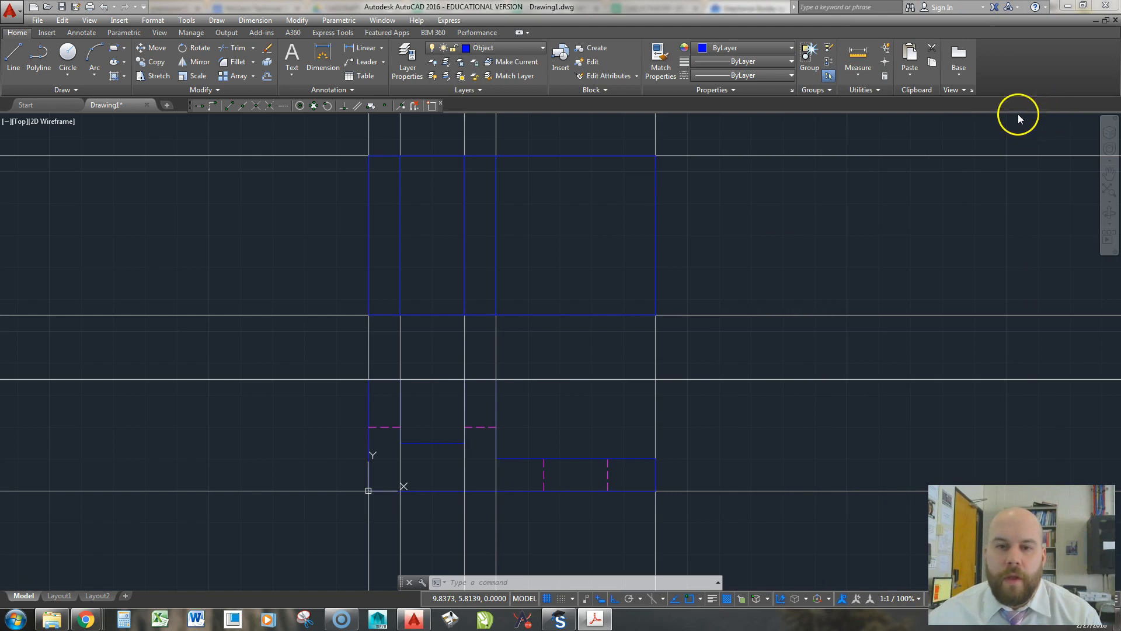
{"action": "key", "text": "Return"}
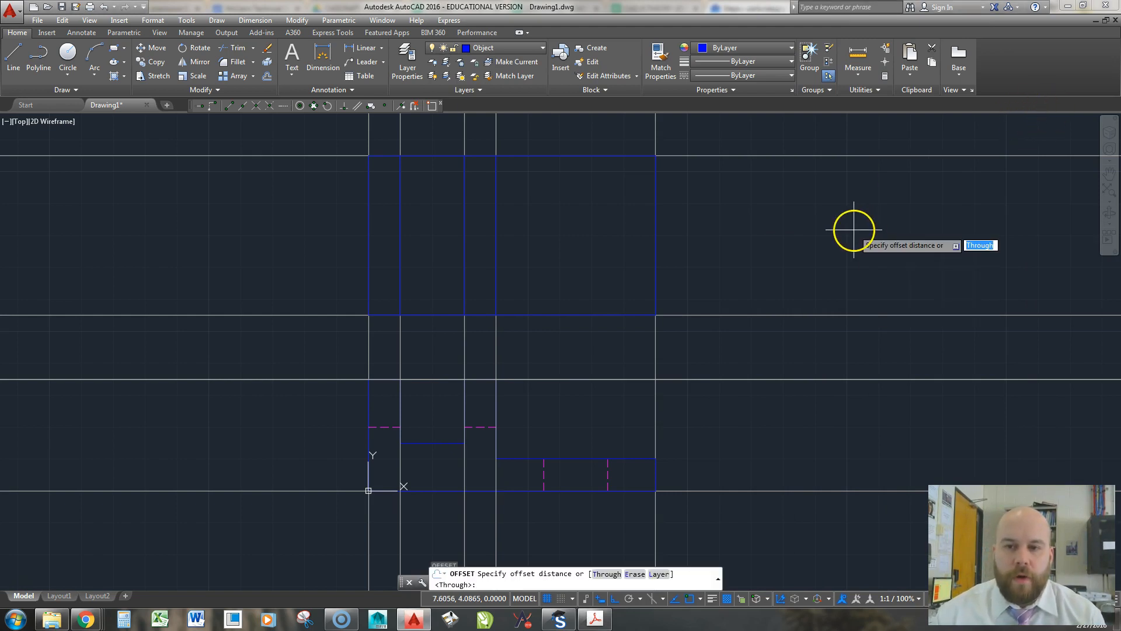
{"action": "type", "text": ".5"}
{"action": "key", "text": "Return"}
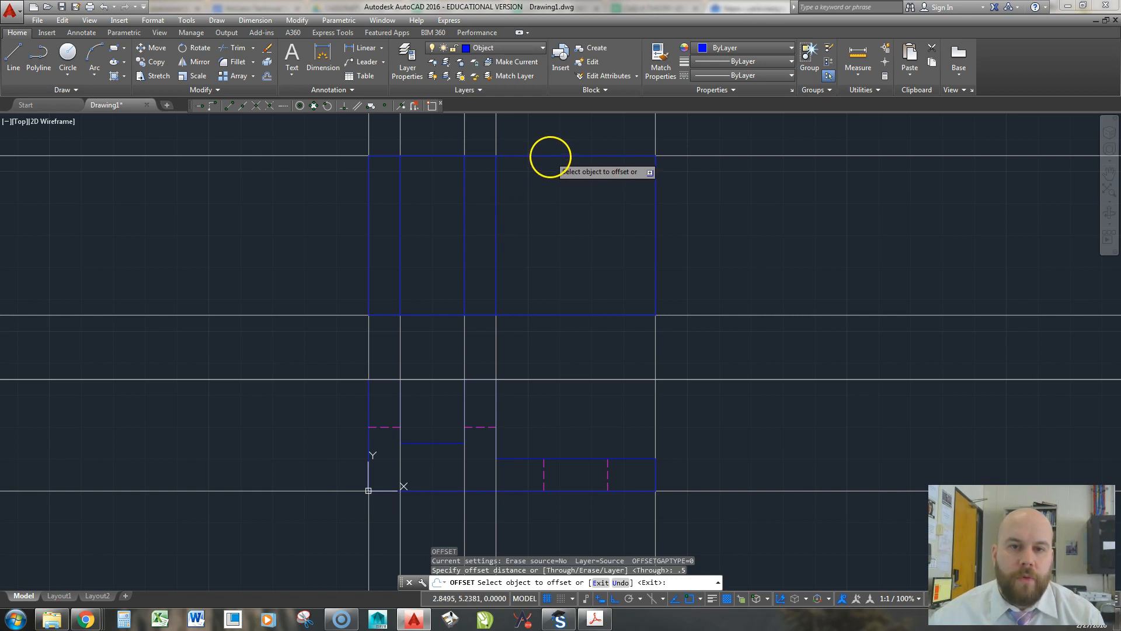
{"action": "left_click", "coordinate": [549, 156]}
{"action": "left_click", "coordinate": [549, 246]}
{"action": "left_click", "coordinate": [547, 315]}
{"action": "left_click", "coordinate": [579, 260]}
{"action": "key", "text": "Return"}
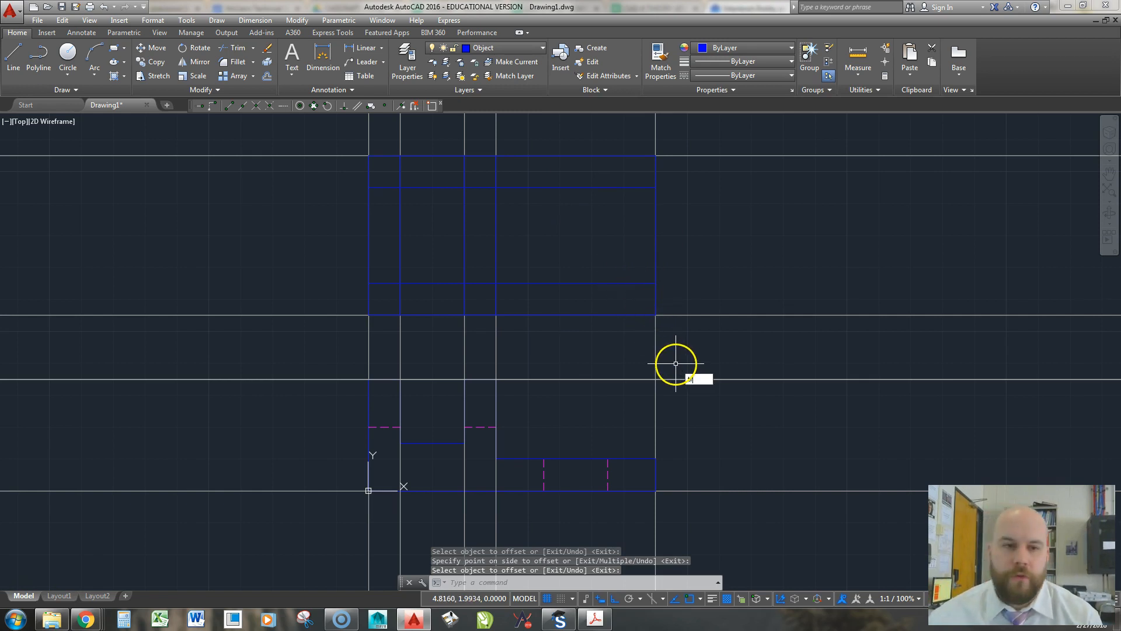
Step: Trim both offset lines between the uprights and beyond the right upright, leaving only the segments that cross each upright
{"action": "type", "text": "TR"}
{"action": "key", "text": "Return"}
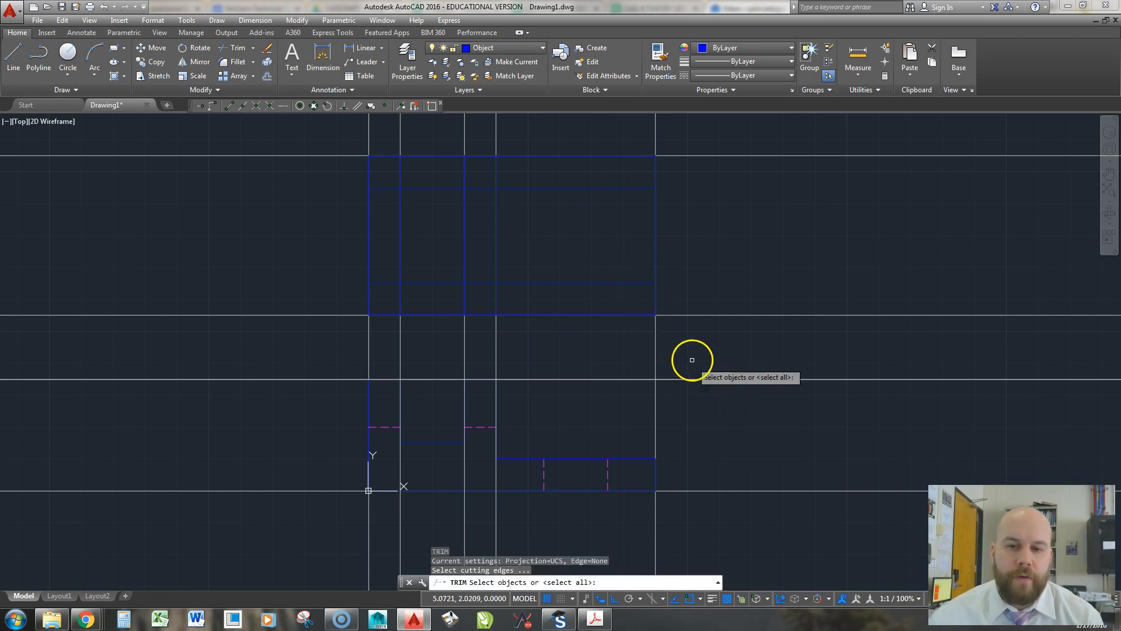
{"action": "left_click", "coordinate": [698, 347]}
{"action": "left_click", "coordinate": [337, 135]}
{"action": "key", "text": "Return"}
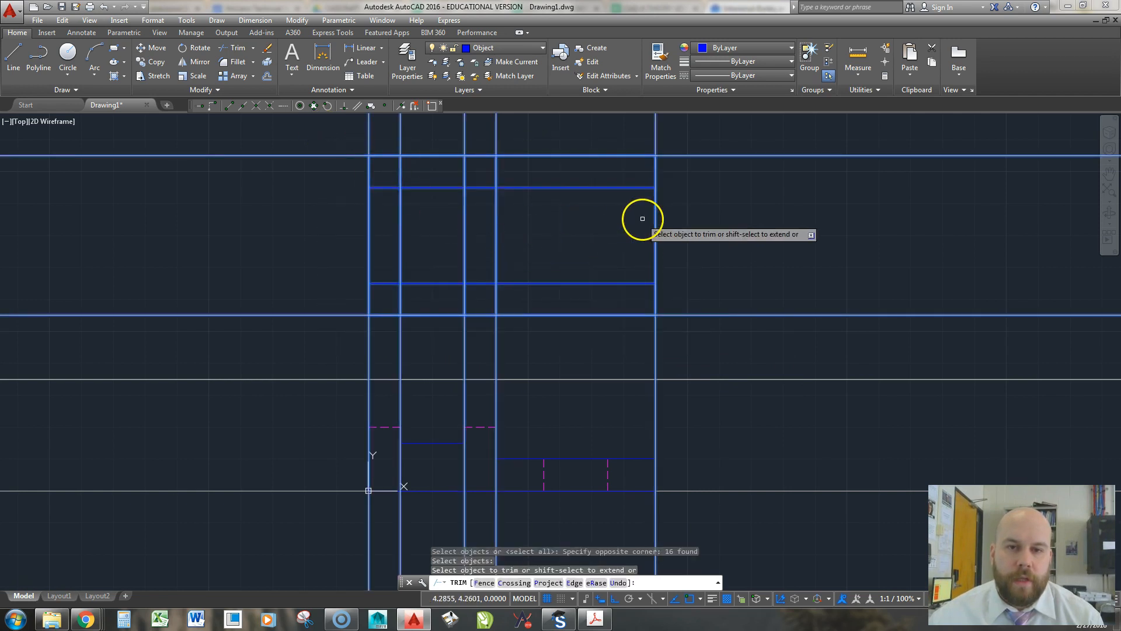
{"action": "left_click", "coordinate": [630, 187]}
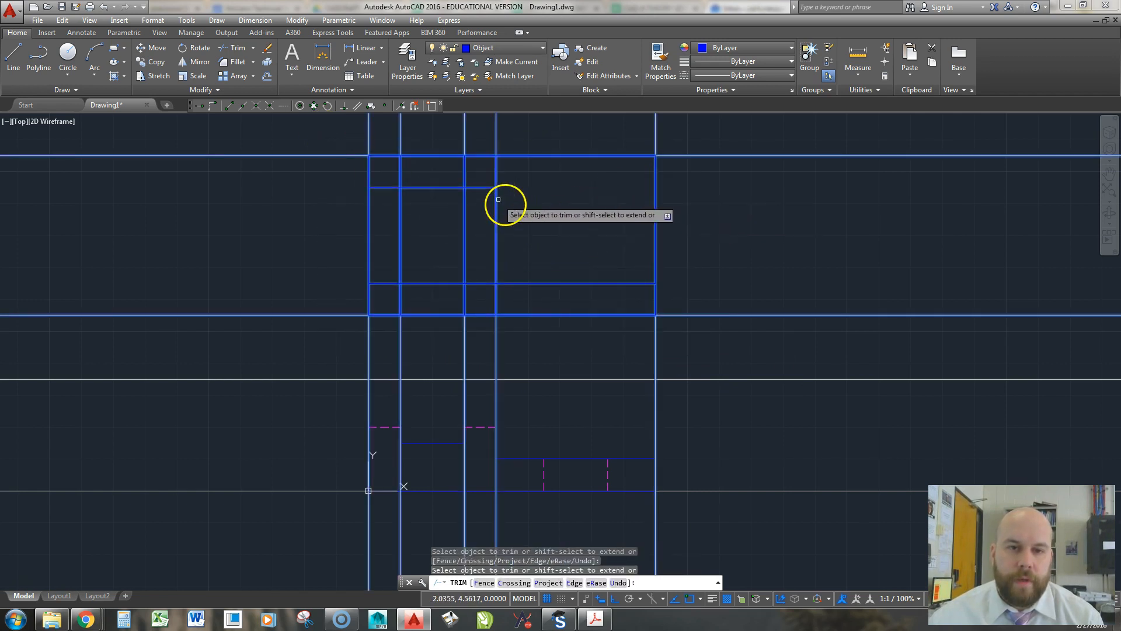
{"action": "left_click", "coordinate": [594, 281]}
{"action": "left_click", "coordinate": [554, 286]}
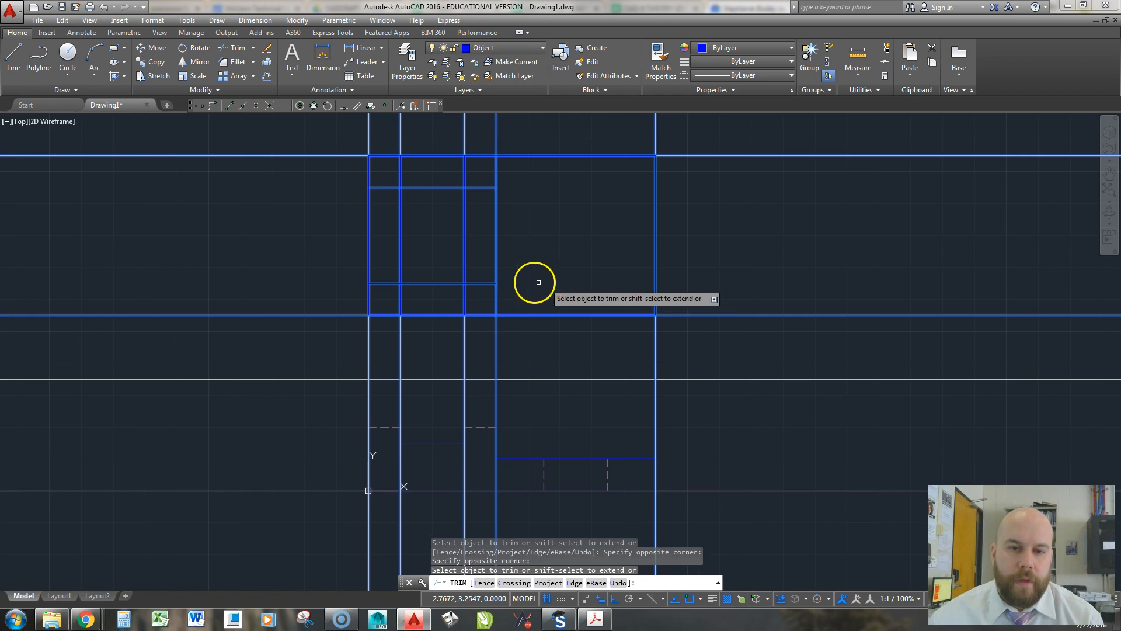
{"action": "left_click", "coordinate": [430, 285]}
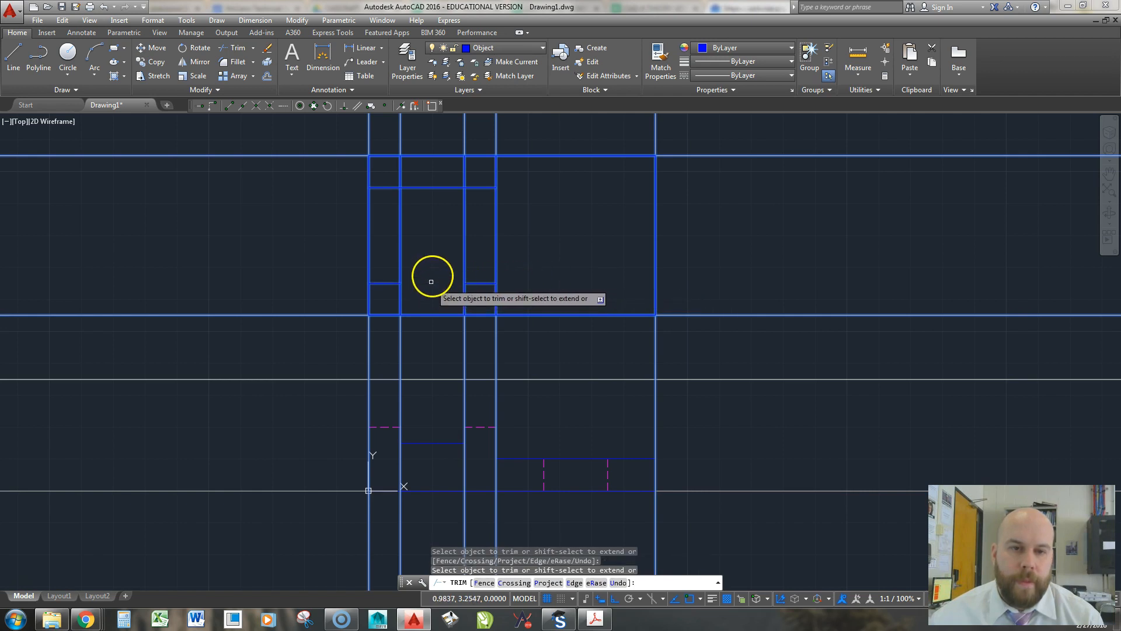
{"action": "left_click", "coordinate": [435, 188]}
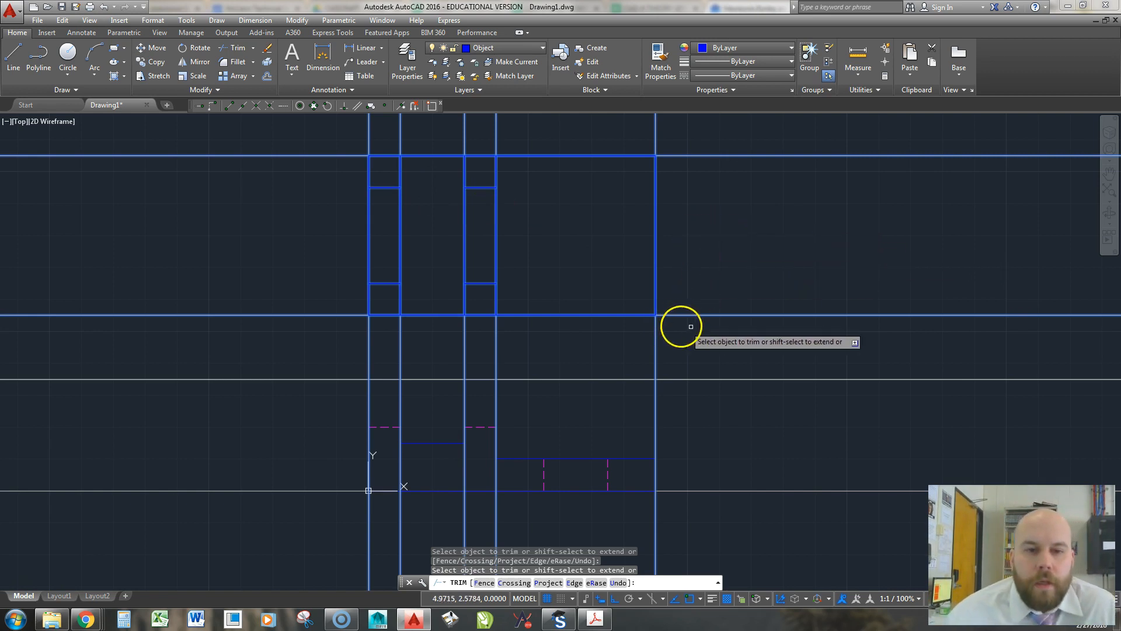
{"action": "key", "text": "Return"}
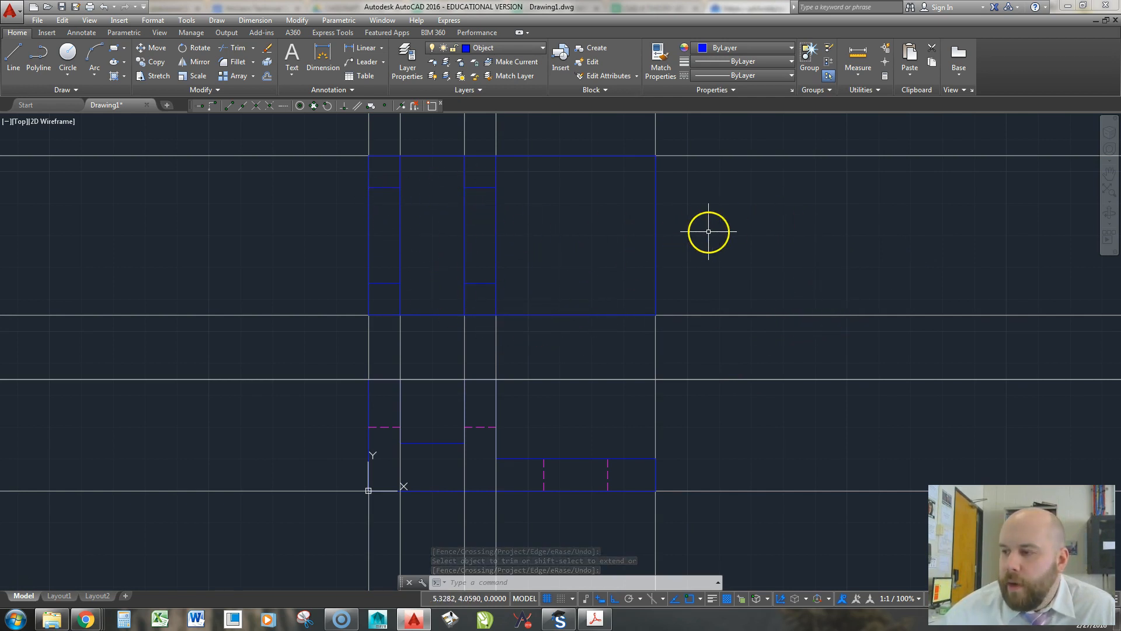
Step: Check the bracket's depth in the PDF, and offset the top view's lower horizontal construction line upward by 1.25
{"action": "key", "text": "alt+Tab"}
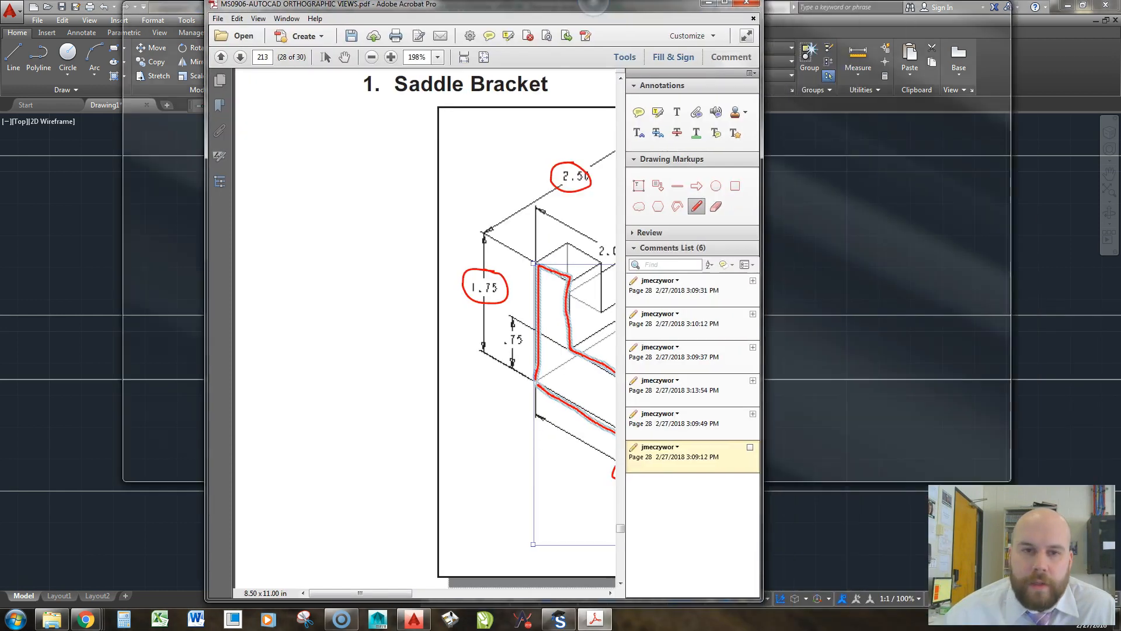
{"action": "left_click_drag", "start_coordinate": [594, 1], "coordinate": [593, 0]}
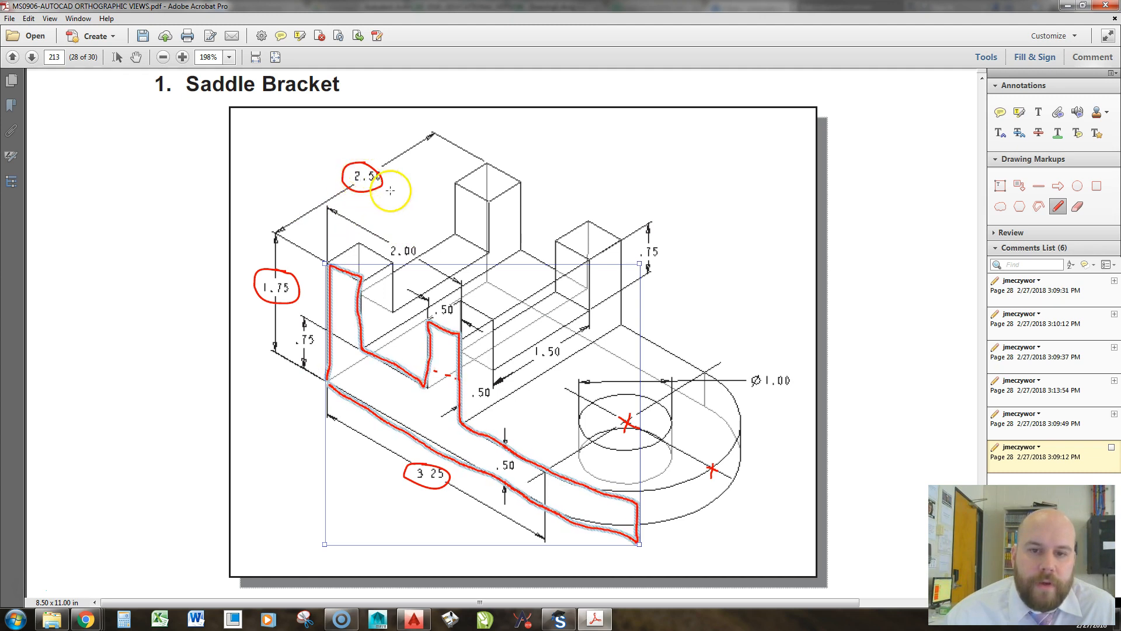
{"action": "key", "text": "alt+Tab"}
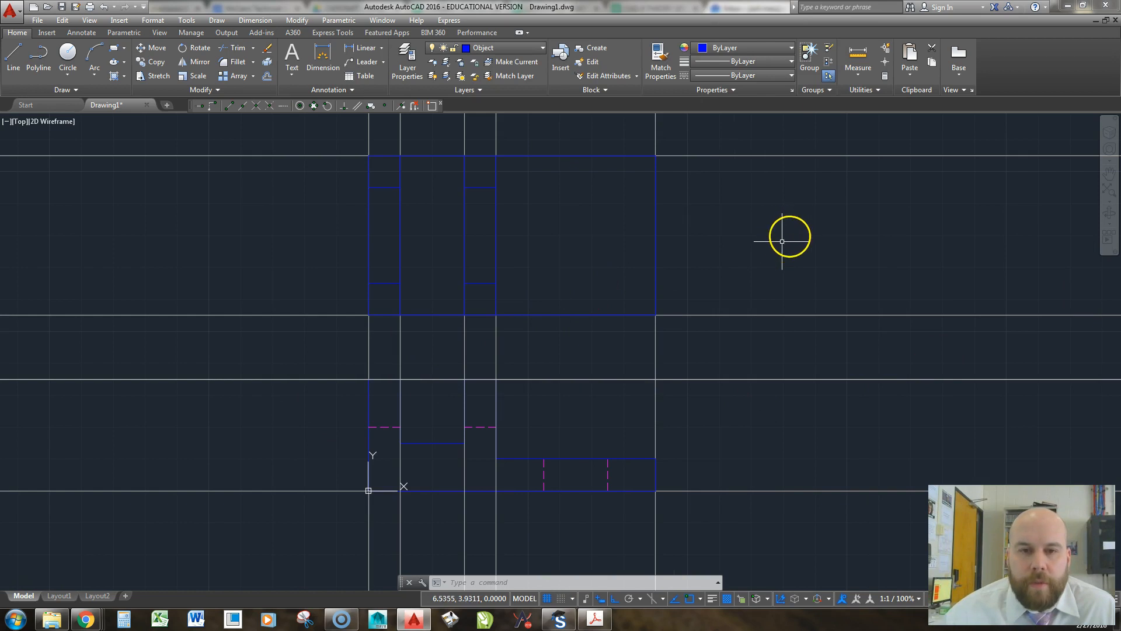
{"action": "type", "text": "o"}
{"action": "key", "text": "Return"}
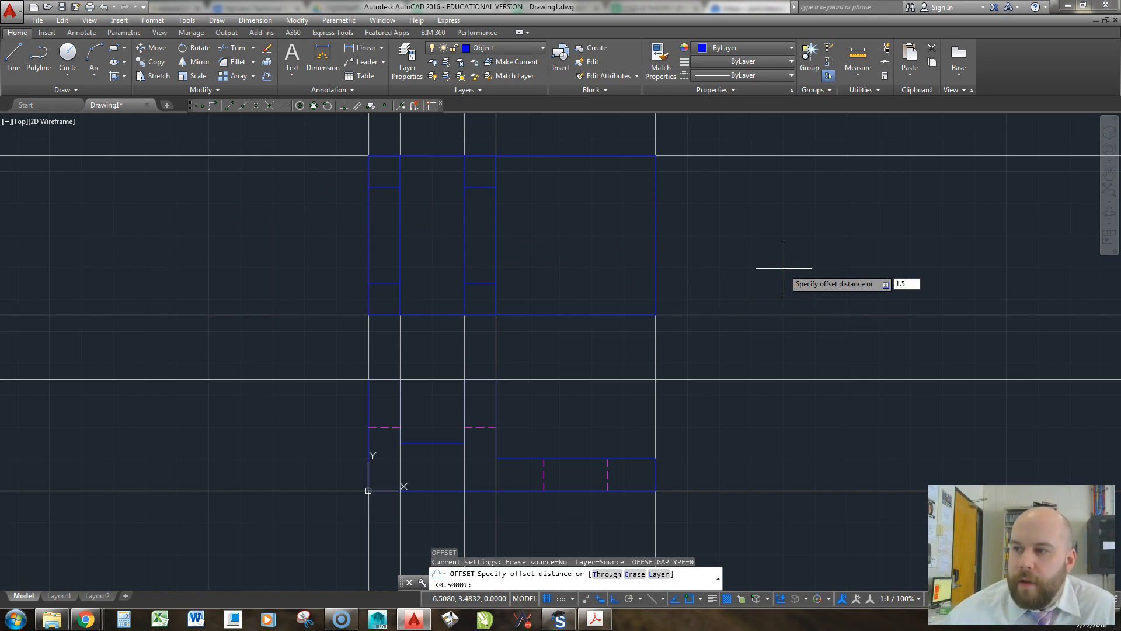
{"action": "type", "text": "1.25"}
{"action": "key", "text": "Return"}
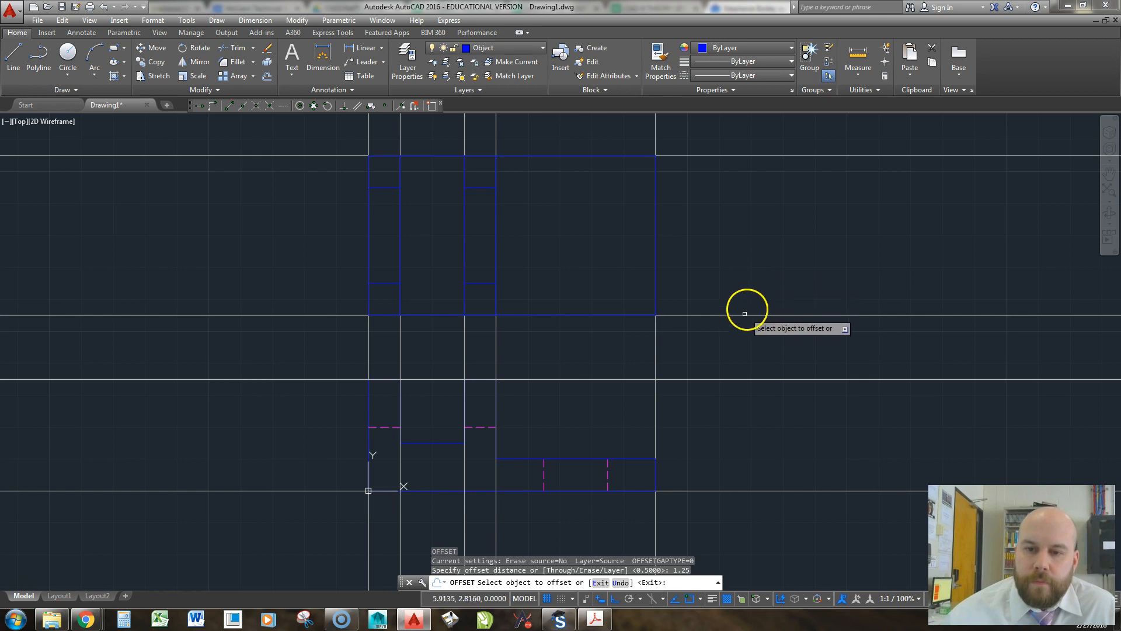
{"action": "left_click", "coordinate": [747, 314]}
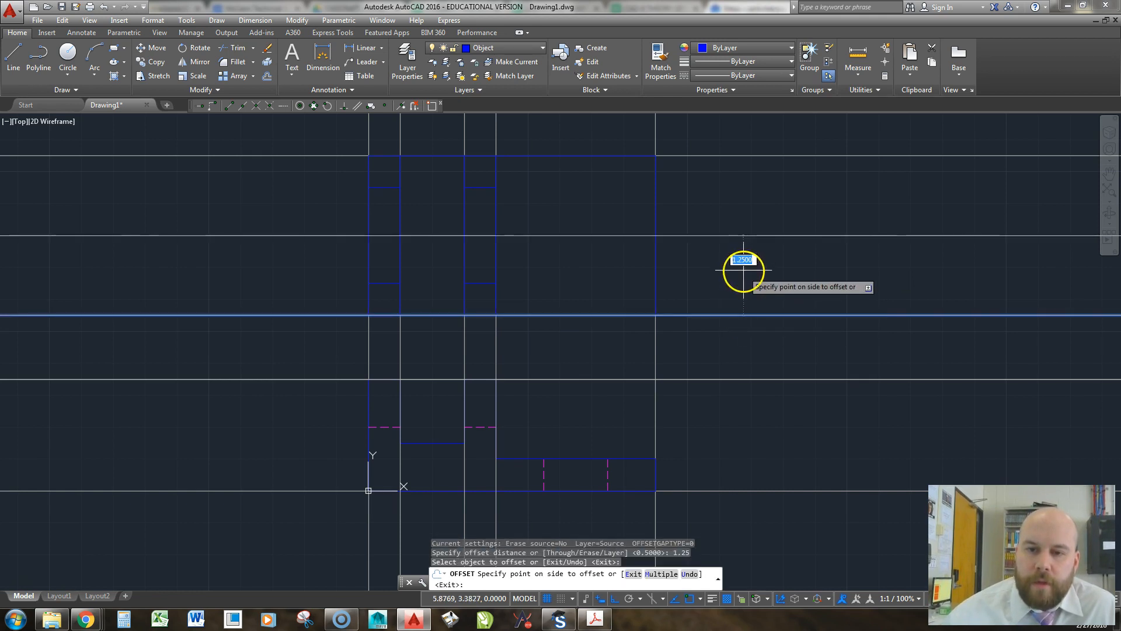
{"action": "left_click", "coordinate": [751, 220]}
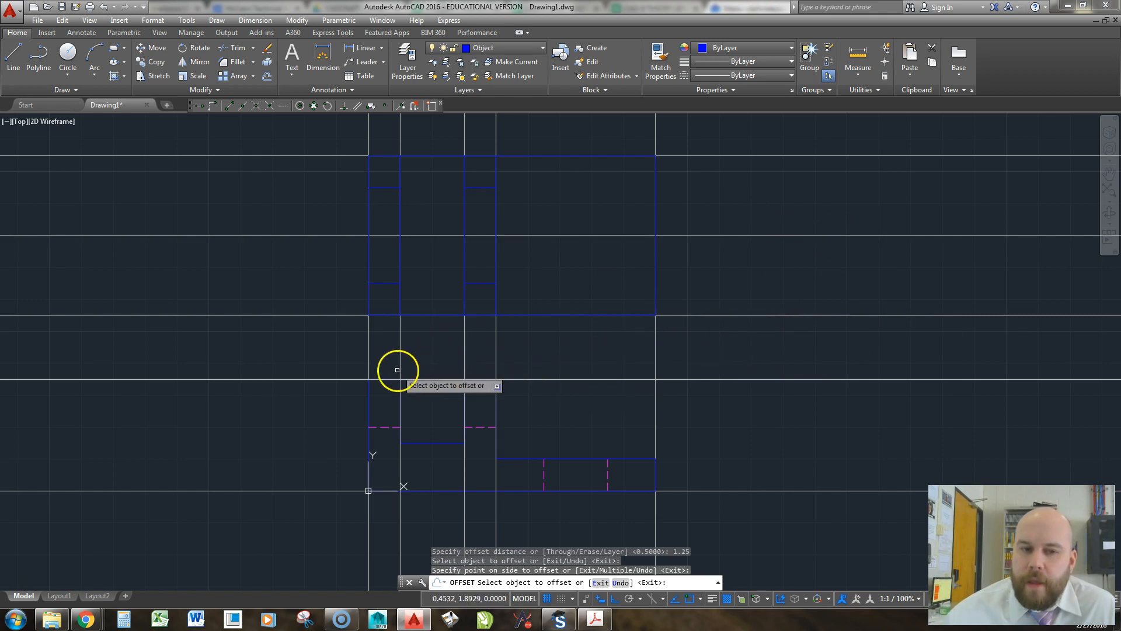
Step: Offset the leftmost vertical construction line 3.25 to the right to locate the hole's center
{"action": "left_click", "coordinate": [369, 342]}
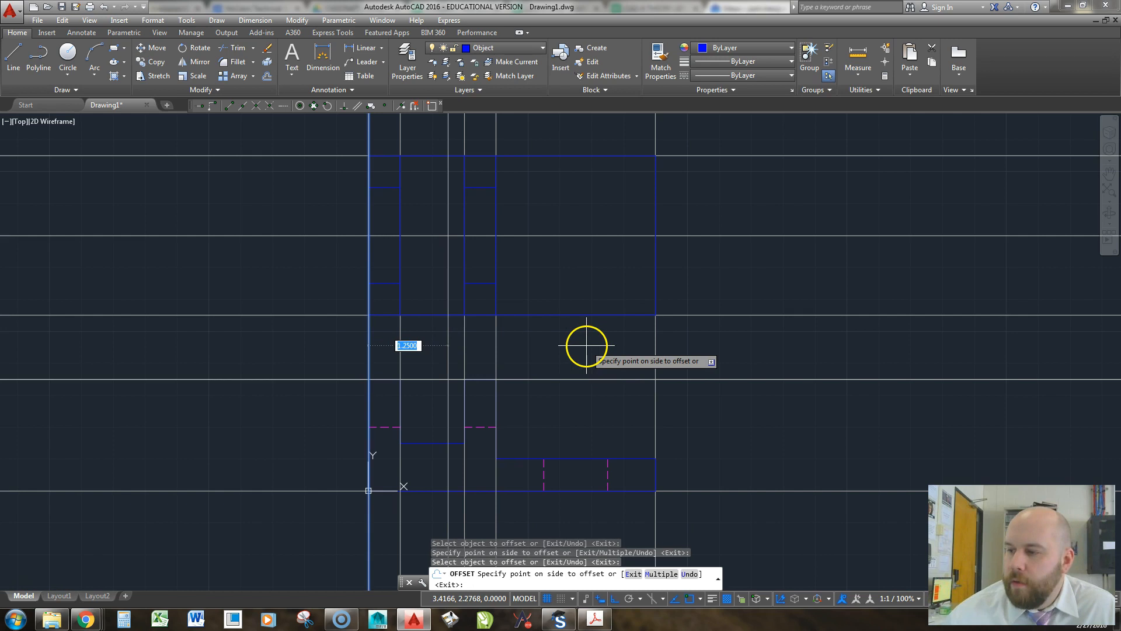
{"action": "type", "text": "3.25"}
{"action": "key", "text": "Return"}
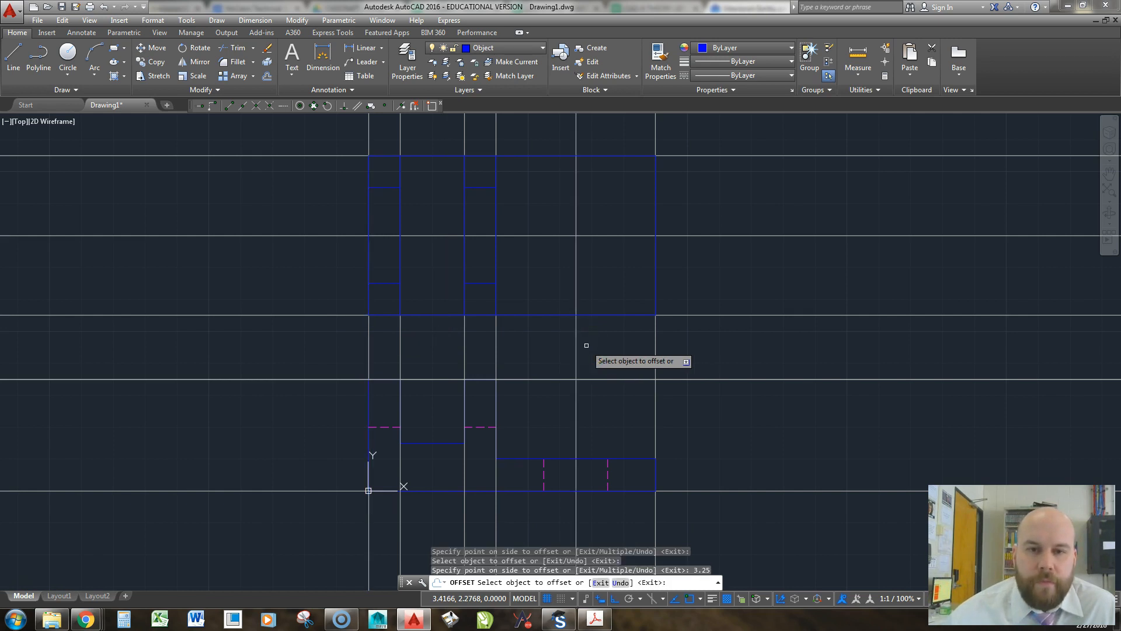
{"action": "key", "text": "Return"}
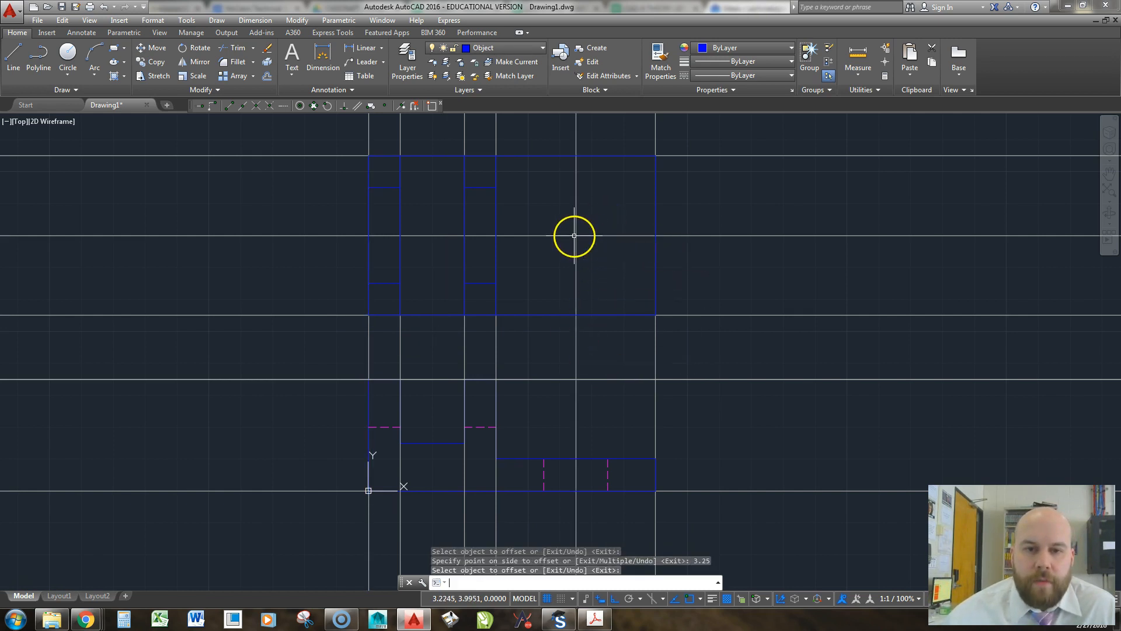
Step: Draw the hole in the top view as a circle of radius 0.5 centered on the two offset construction lines' intersection
{"action": "type", "text": "c"}
{"action": "key", "text": "Return"}
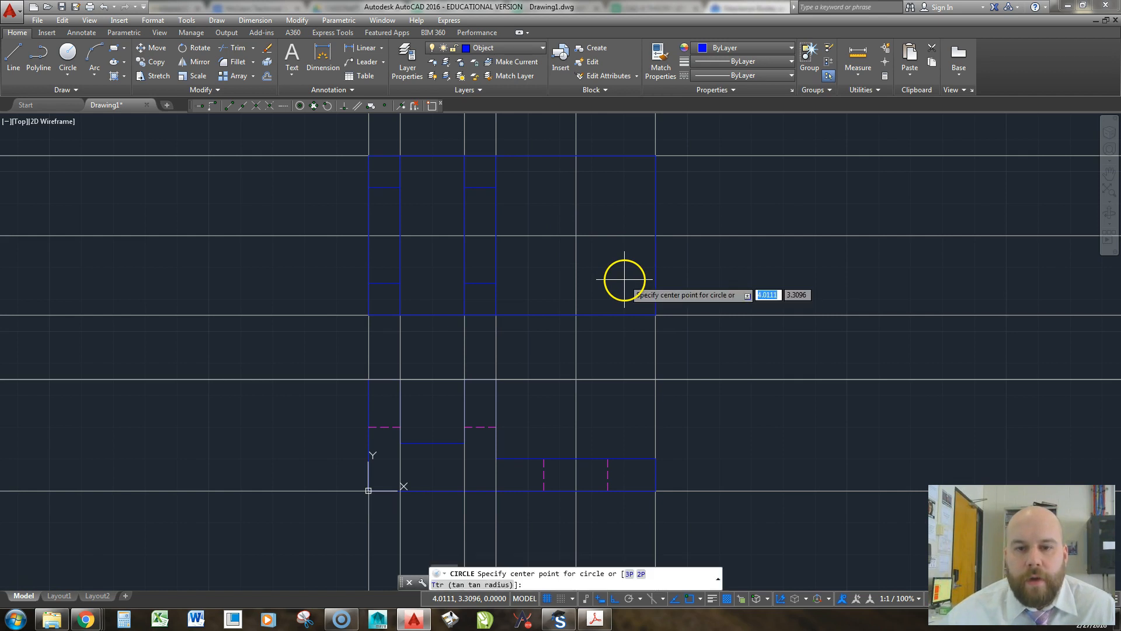
{"action": "left_click", "coordinate": [576, 236]}
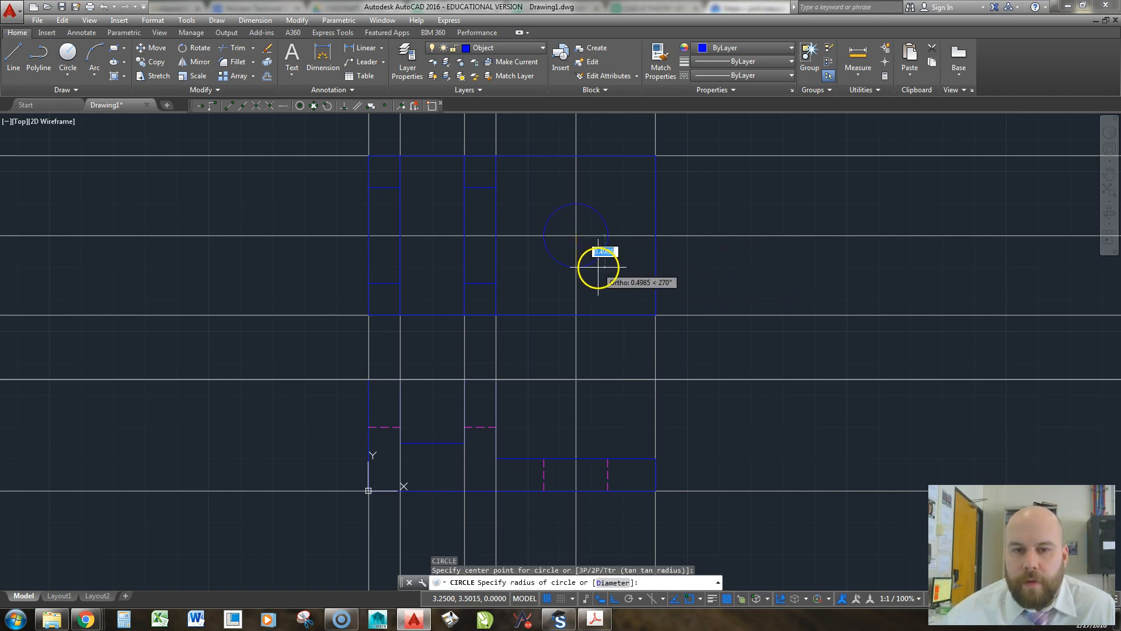
{"action": "type", "text": ".5"}
{"action": "key", "text": "Return"}
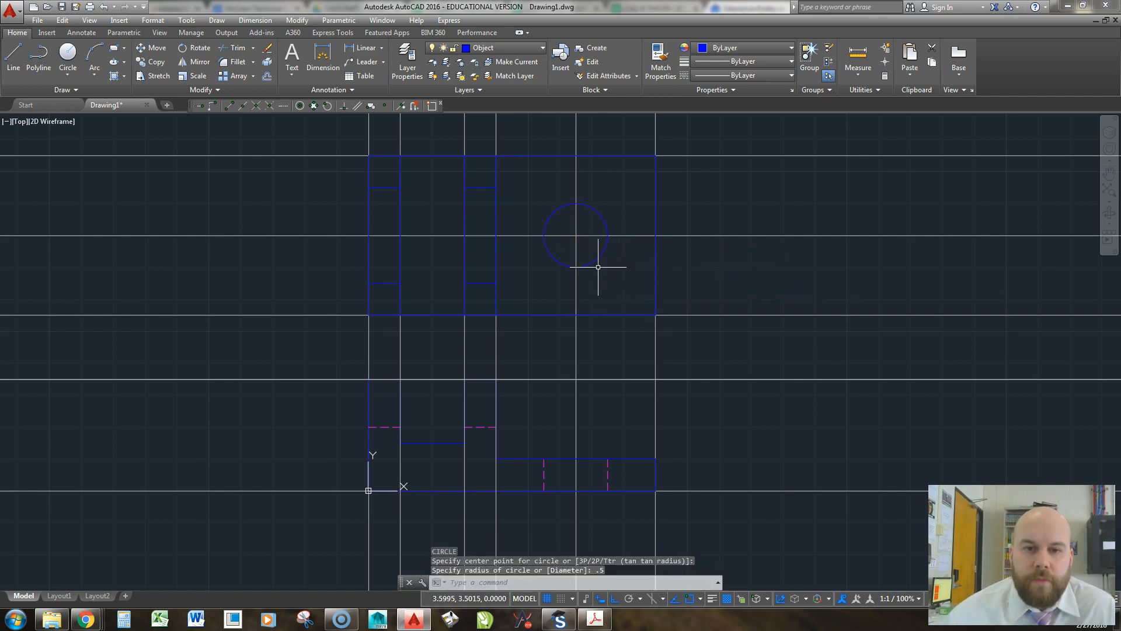
Step: Draw a concentric circle of radius 1.25 around the hole, reaching the top view's outline
{"action": "key", "text": "Return"}
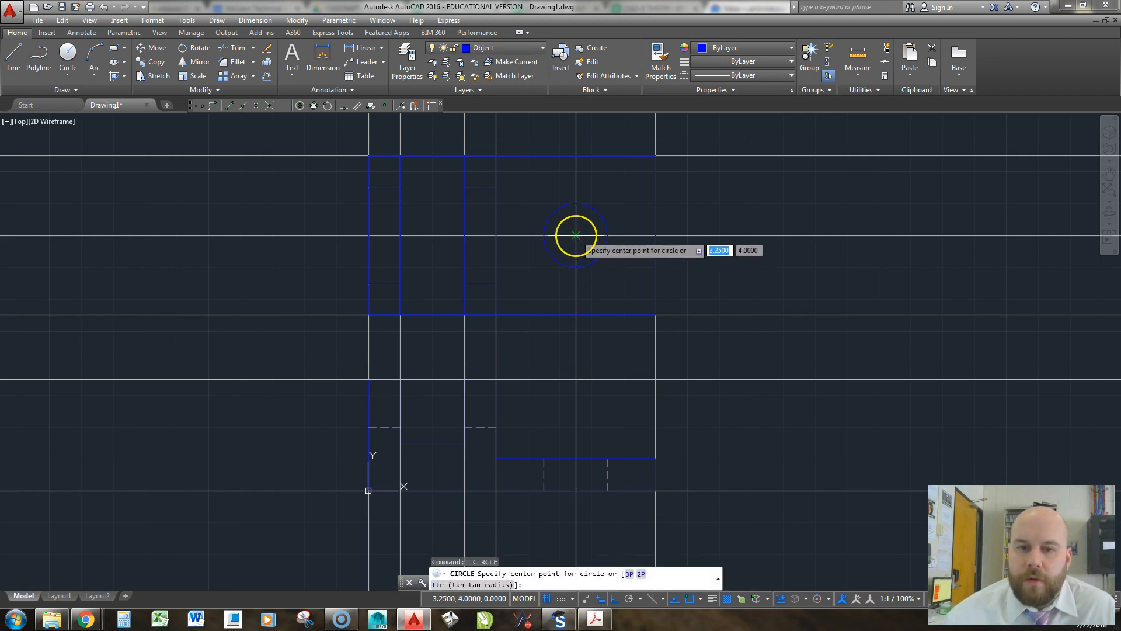
{"action": "left_click", "coordinate": [576, 235]}
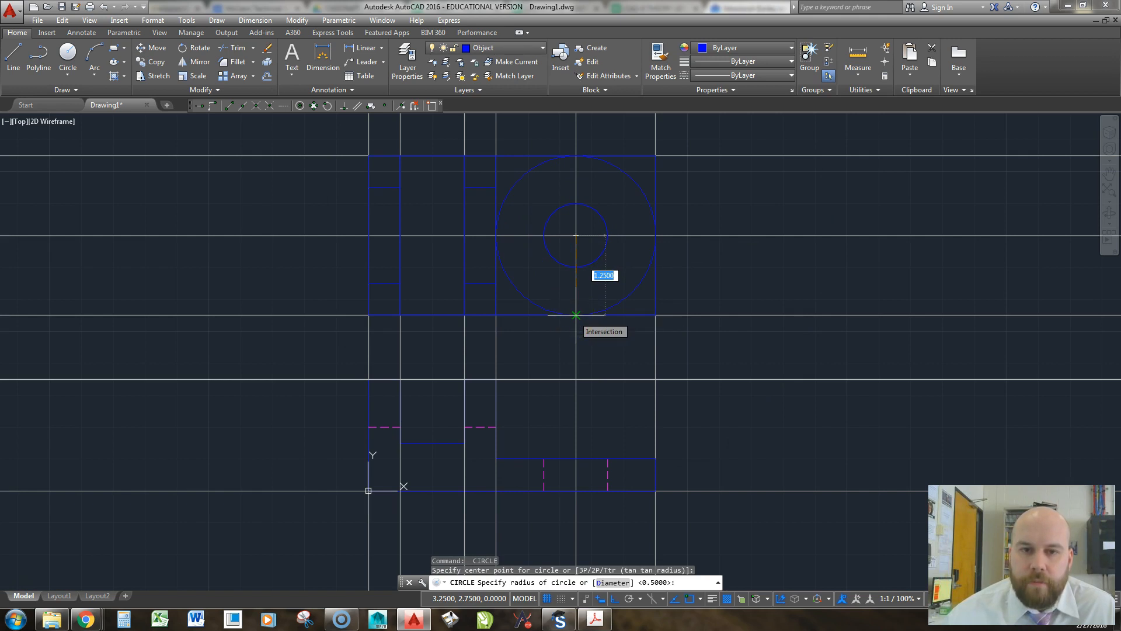
{"action": "left_click", "coordinate": [632, 292]}
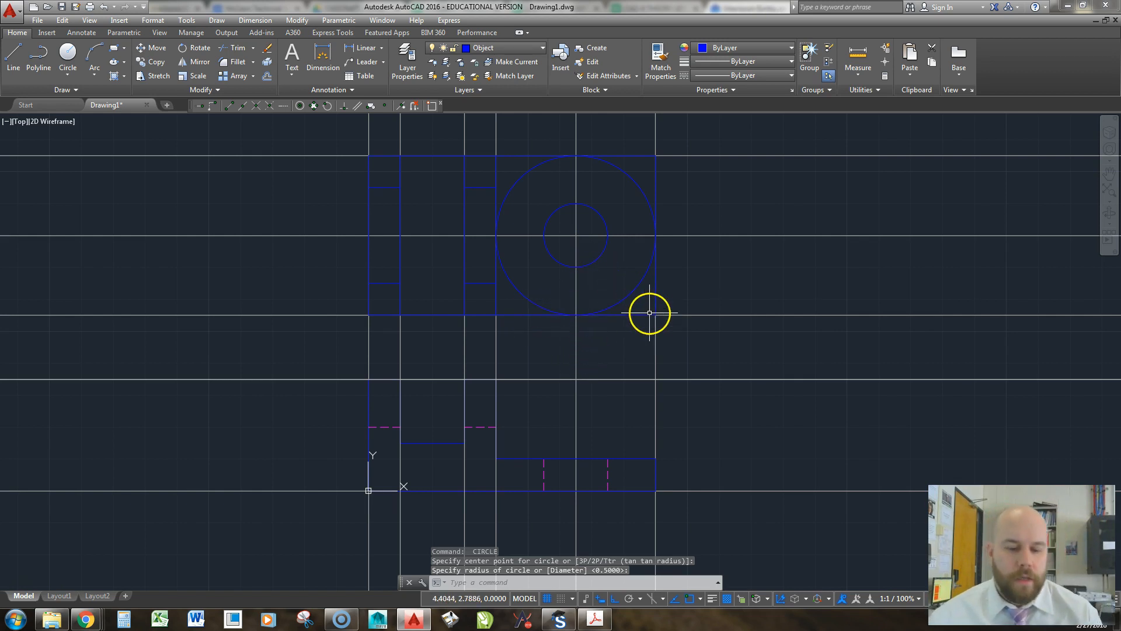
Step: Trim the large circle's inner half and the outline's square corners to leave a rounded end, and delete the leftover vertical end line
{"action": "type", "text": "tr"}
{"action": "key", "text": "Return"}
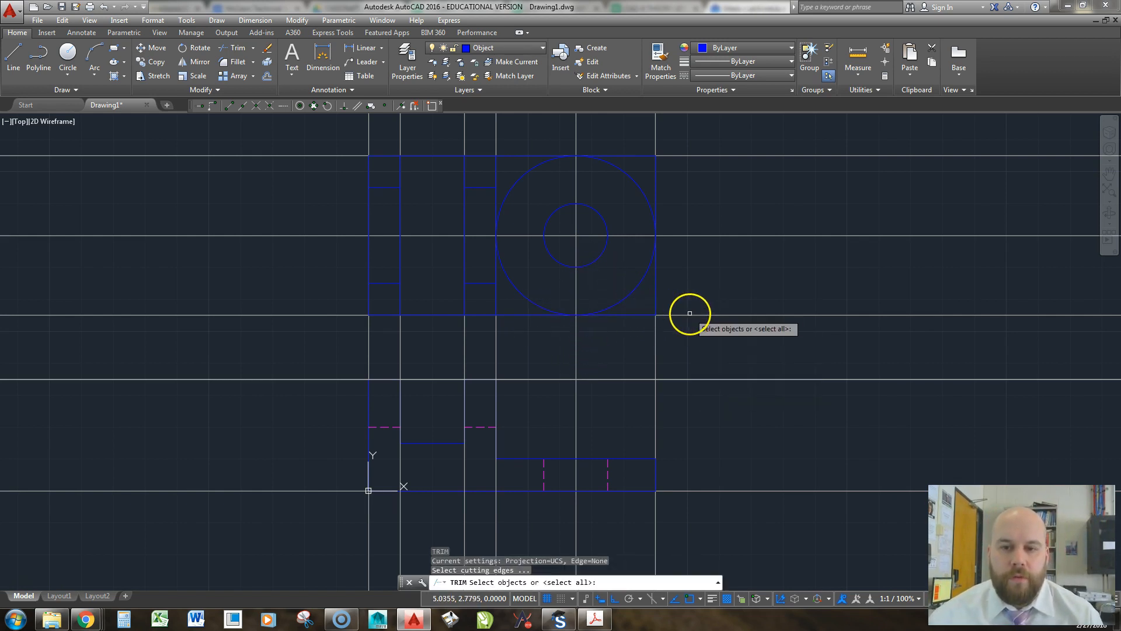
{"action": "left_click", "coordinate": [718, 338]}
{"action": "left_click", "coordinate": [451, 139]}
{"action": "key", "text": "Return"}
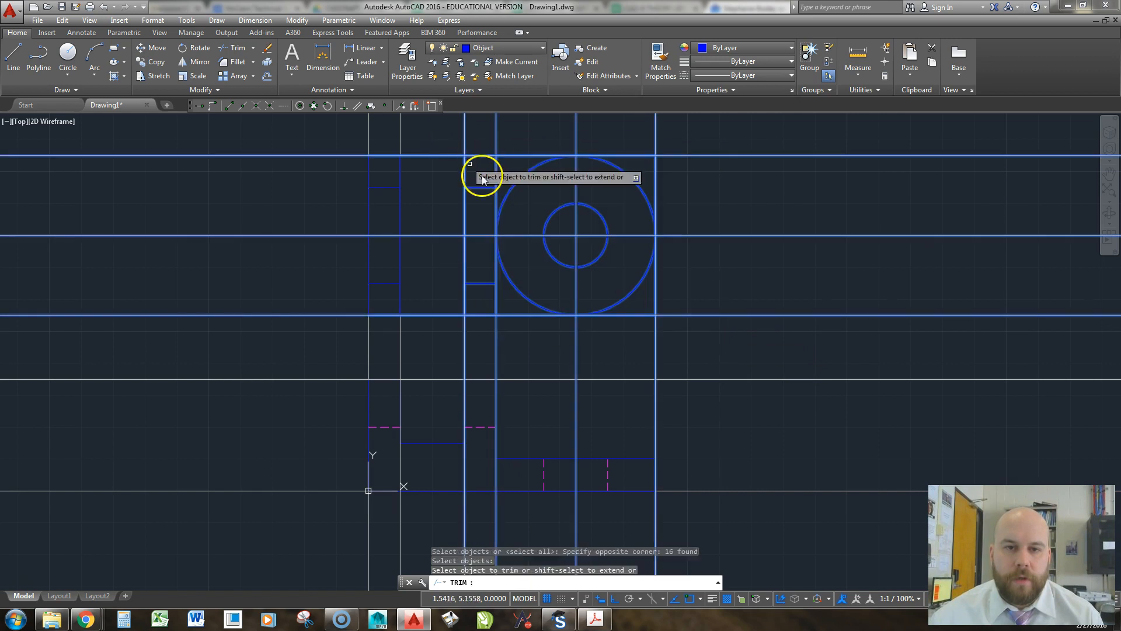
{"action": "left_click", "coordinate": [513, 180]}
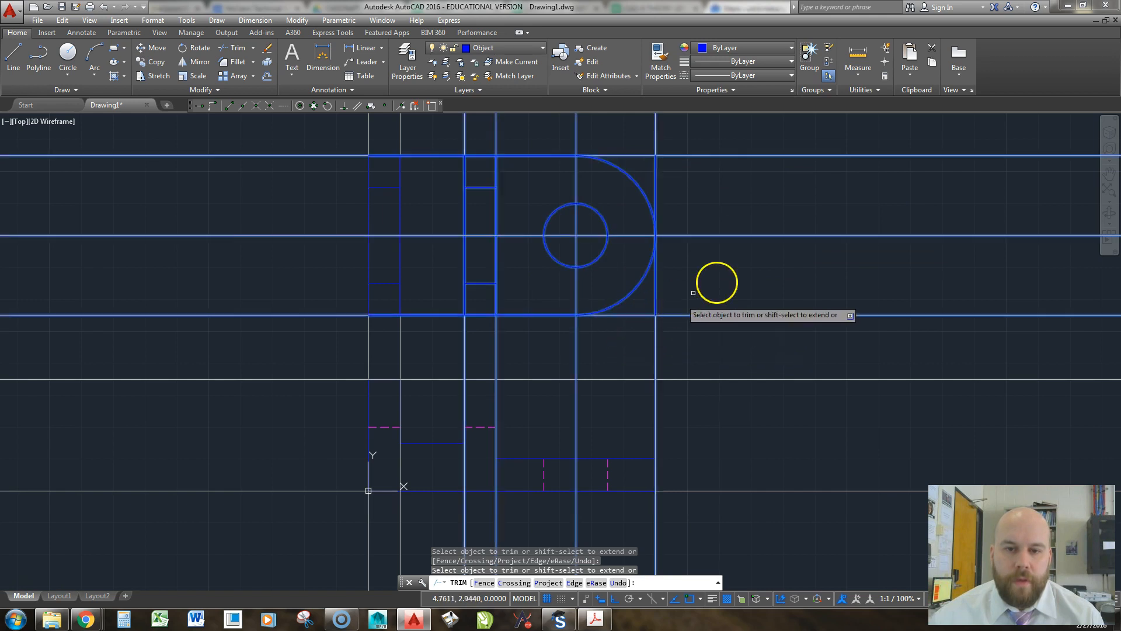
{"action": "key", "text": "Return"}
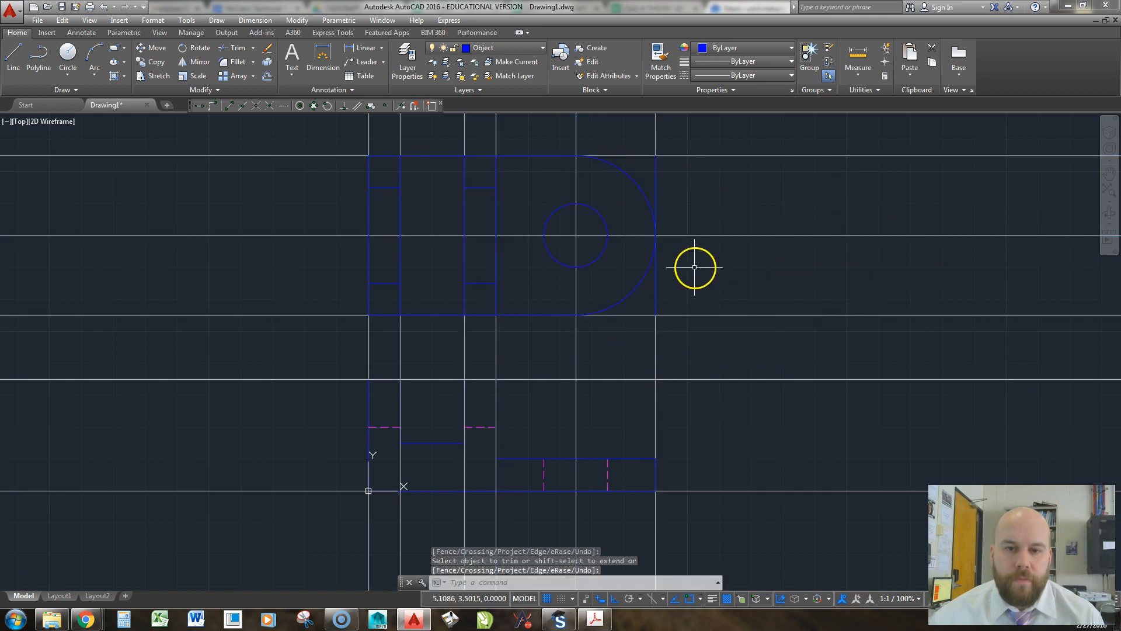
{"action": "left_click", "coordinate": [656, 291]}
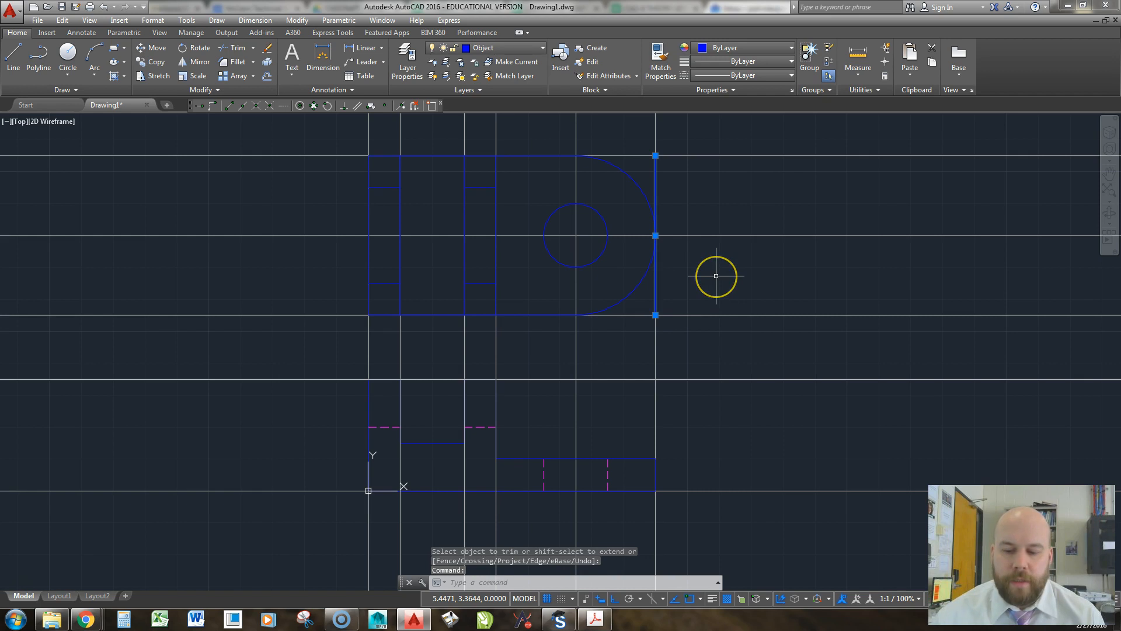
{"action": "key", "text": "Delete"}
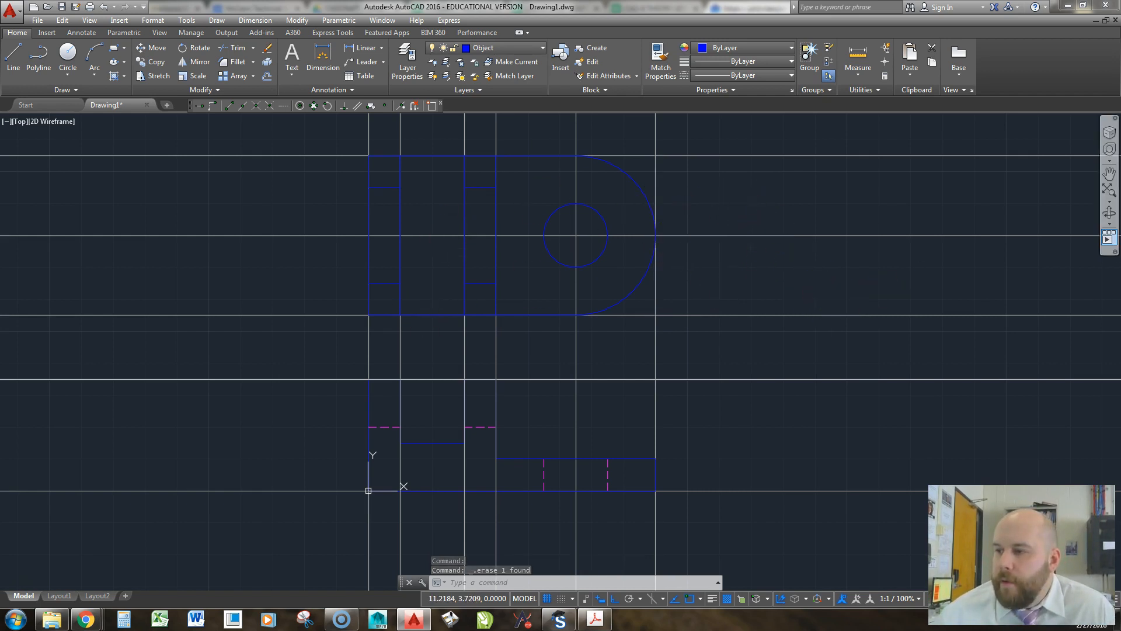
Step: Check the Saddle Bracket drawing in the PDF, and turn off the Construction layer in AutoCAD to review the top and front views
{"action": "key", "text": "alt+Tab"}
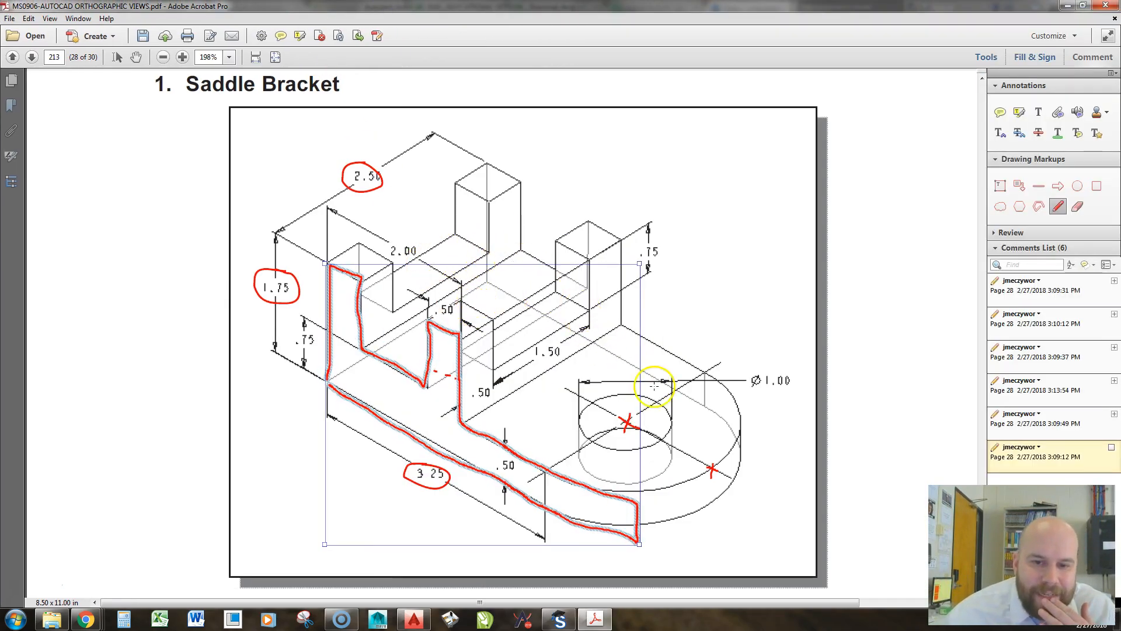
{"action": "key", "text": "alt+Tab"}
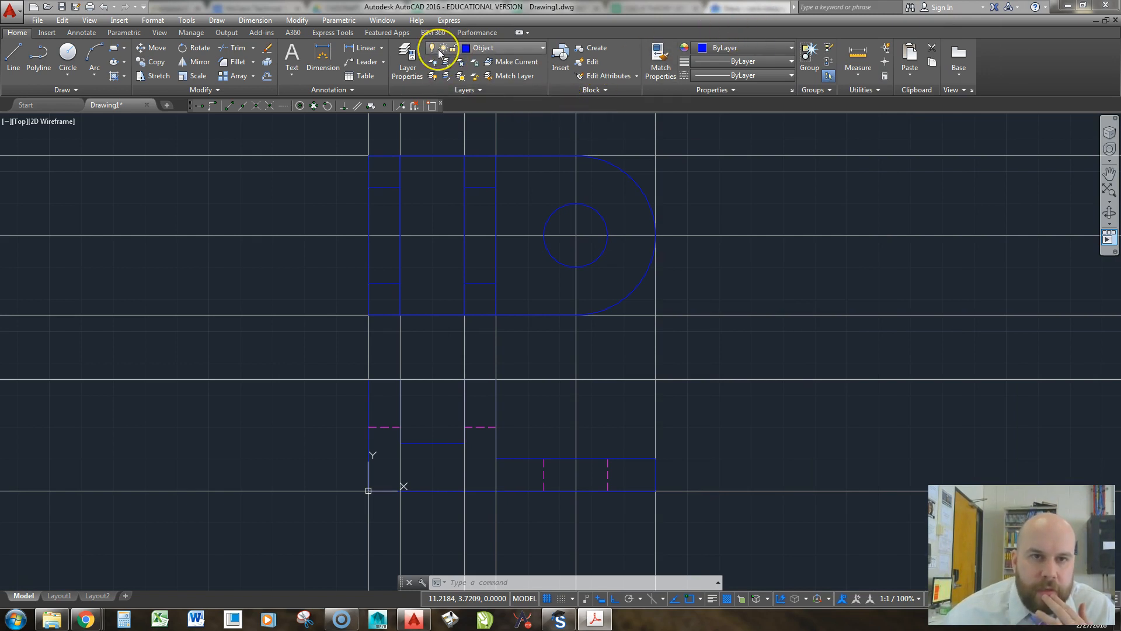
{"action": "left_click", "coordinate": [518, 51]}
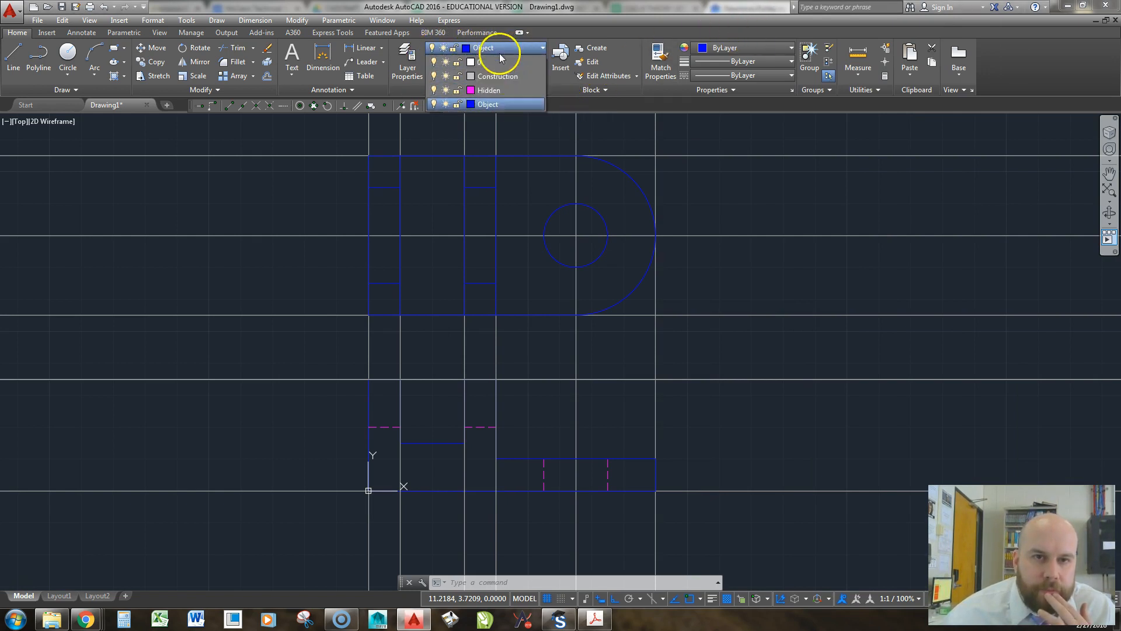
{"action": "left_click", "coordinate": [434, 75]}
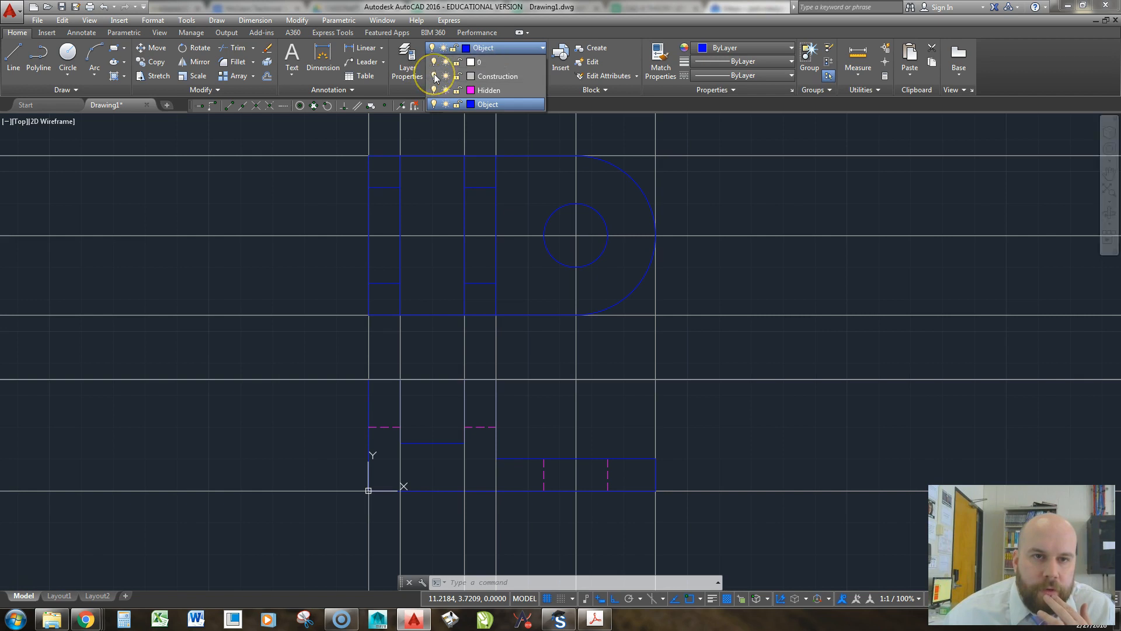
{"action": "middle_click_drag", "start_coordinate": [808, 333], "coordinate": [829, 336]}
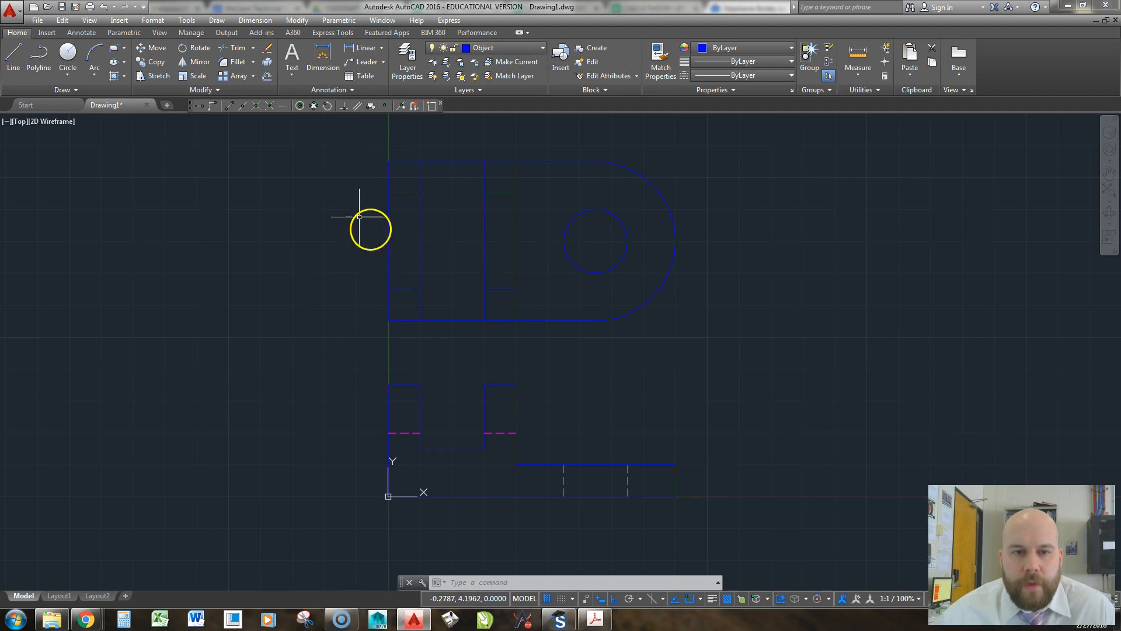
{"action": "middle_click_drag", "start_coordinate": [658, 337], "coordinate": [676, 348]}
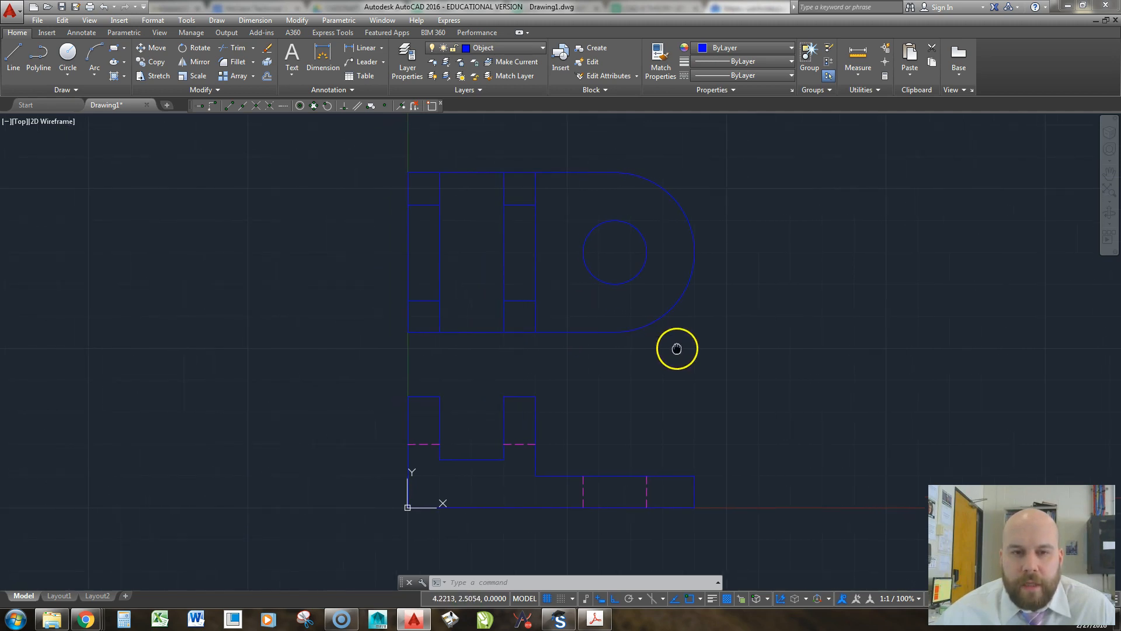